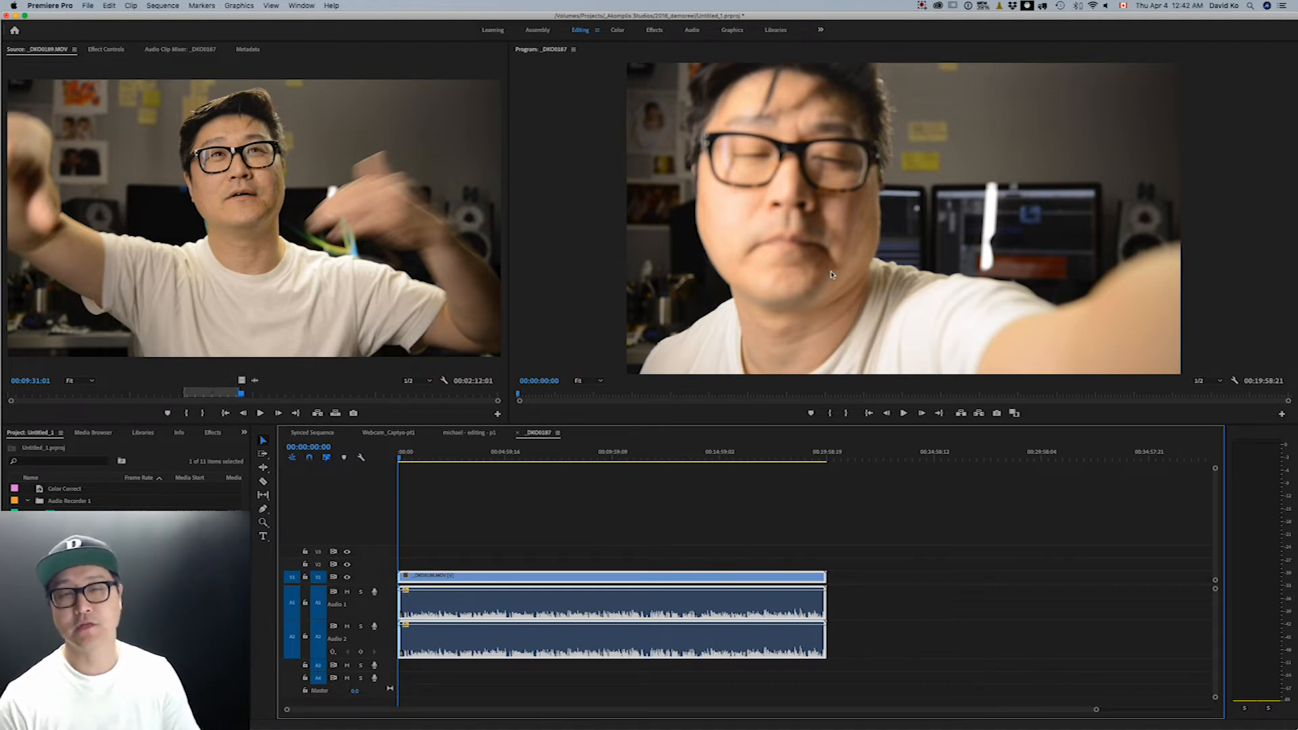
Mark a range in the source clip from 00:01:50:08 to 00:05:11:04
click(53, 395)
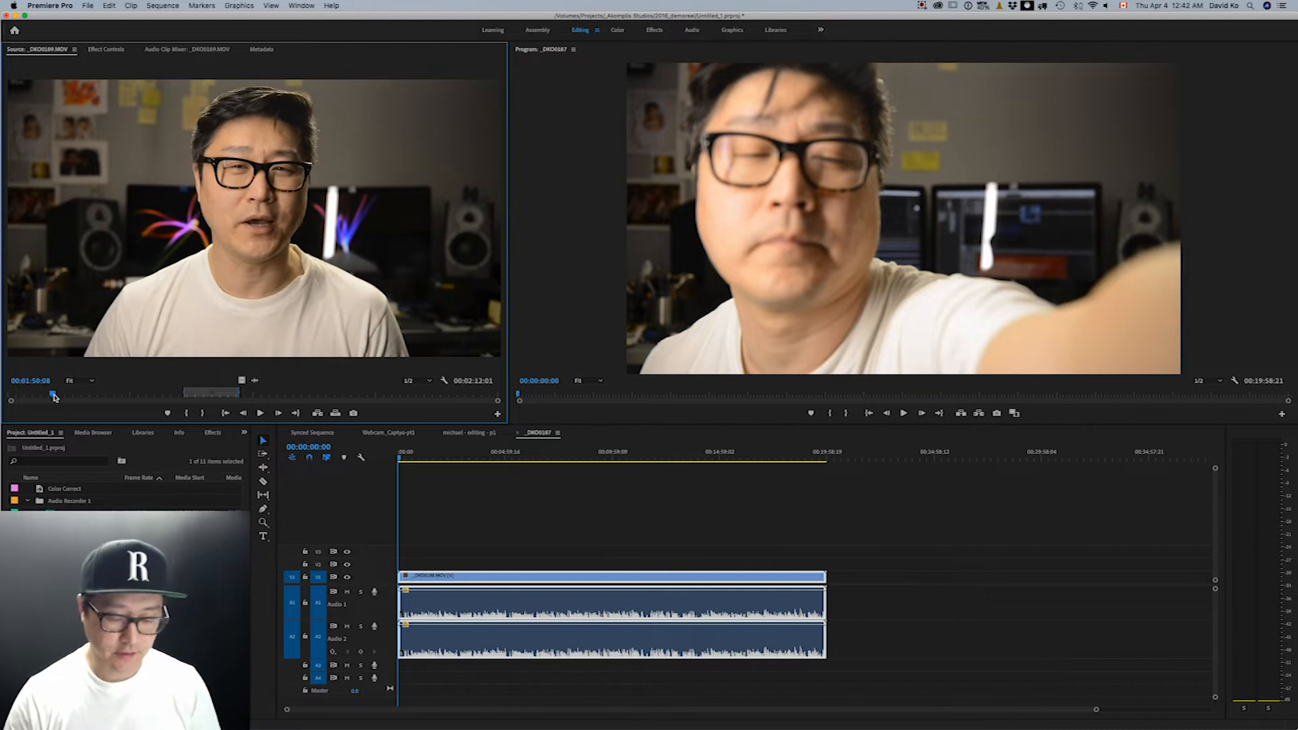
key(i)
click(135, 395)
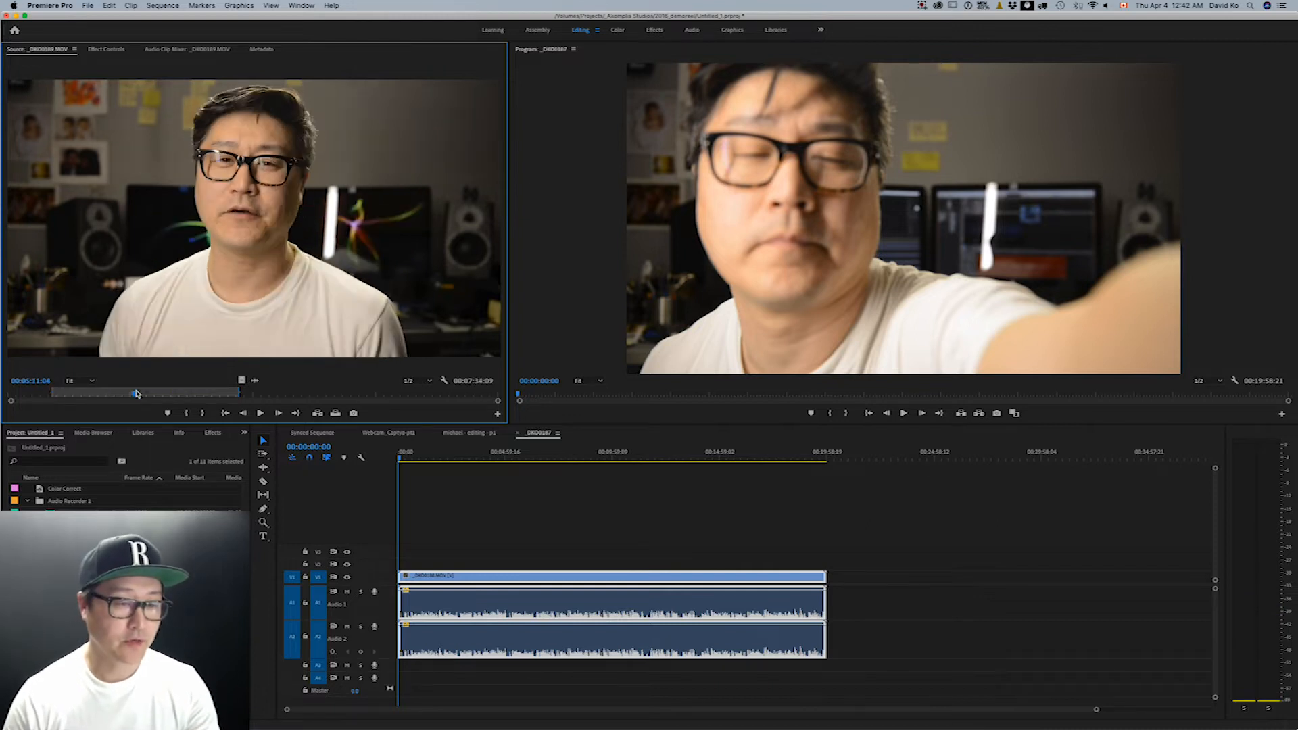
key(o)
Re-mark the source range from 00:02:15:03 to 00:06:16:21 and place it in the sequence beyond the existing clip, leaving a gap
drag(132, 395, 62, 399)
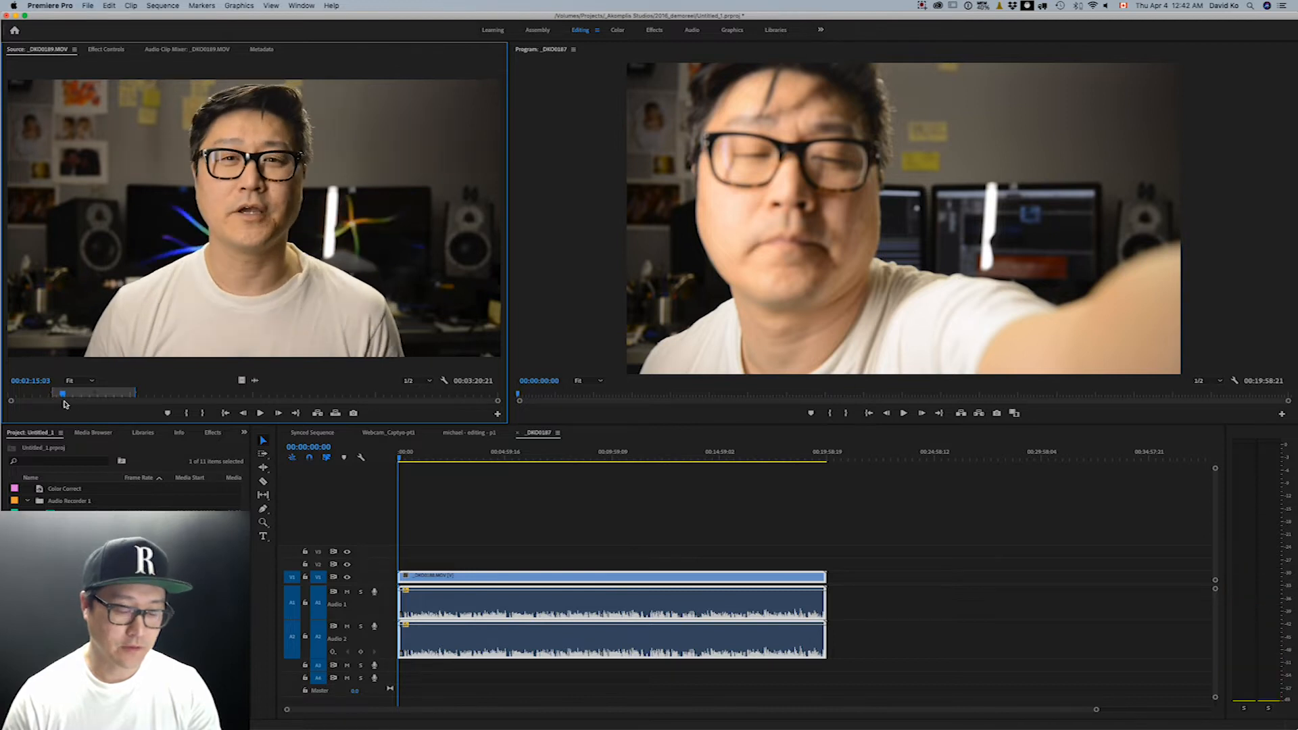
key(i)
click(161, 394)
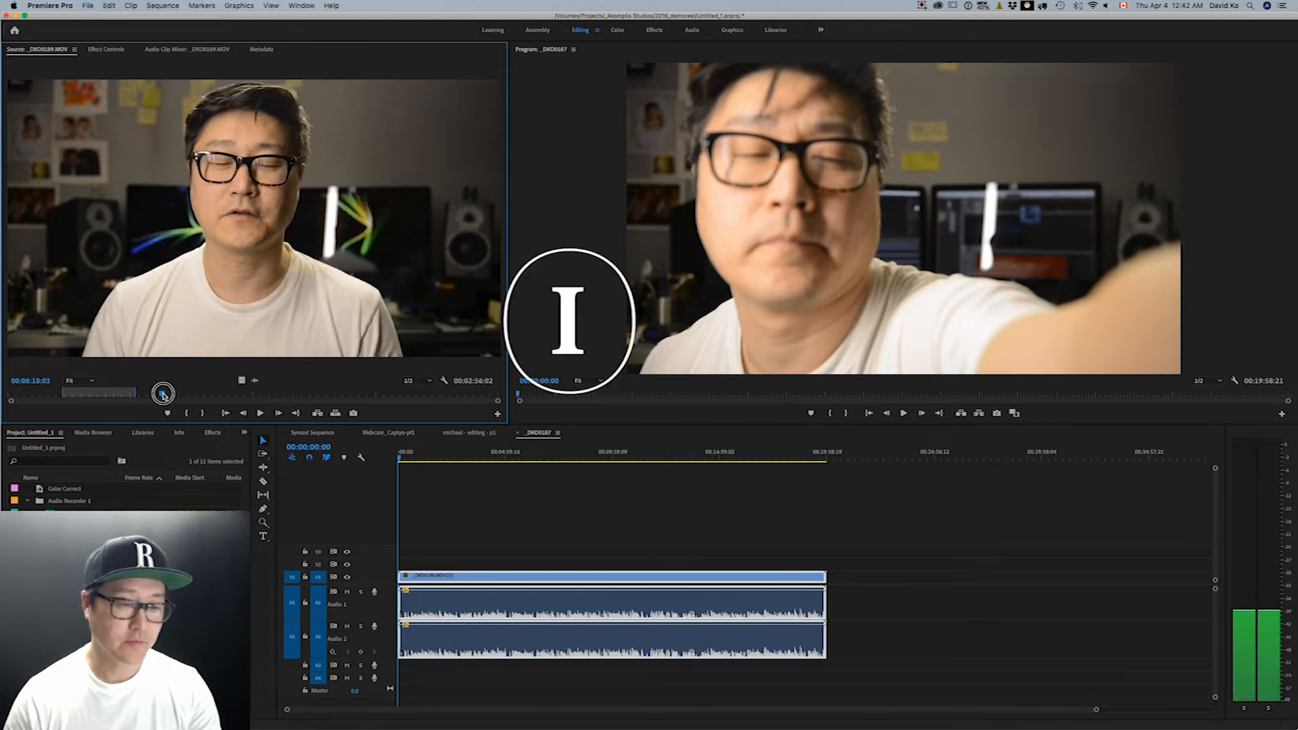
key(o)
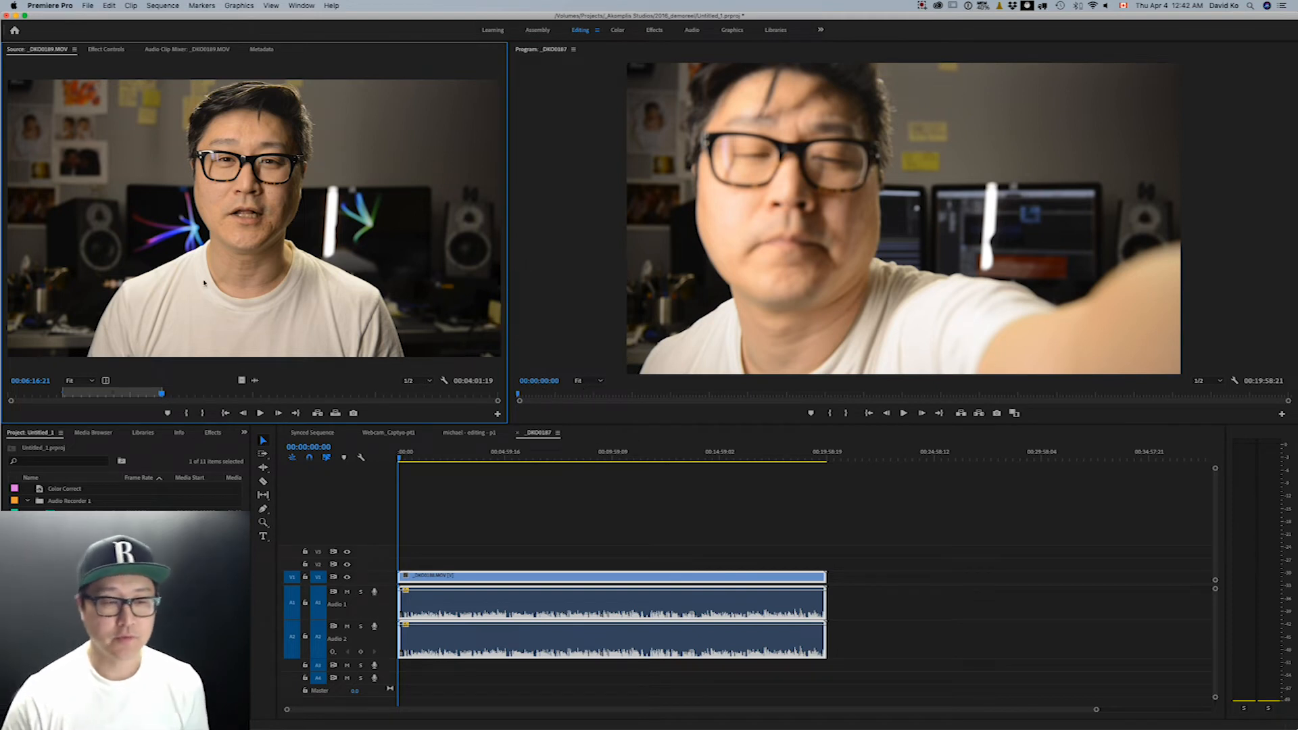
drag(201, 240, 878, 592)
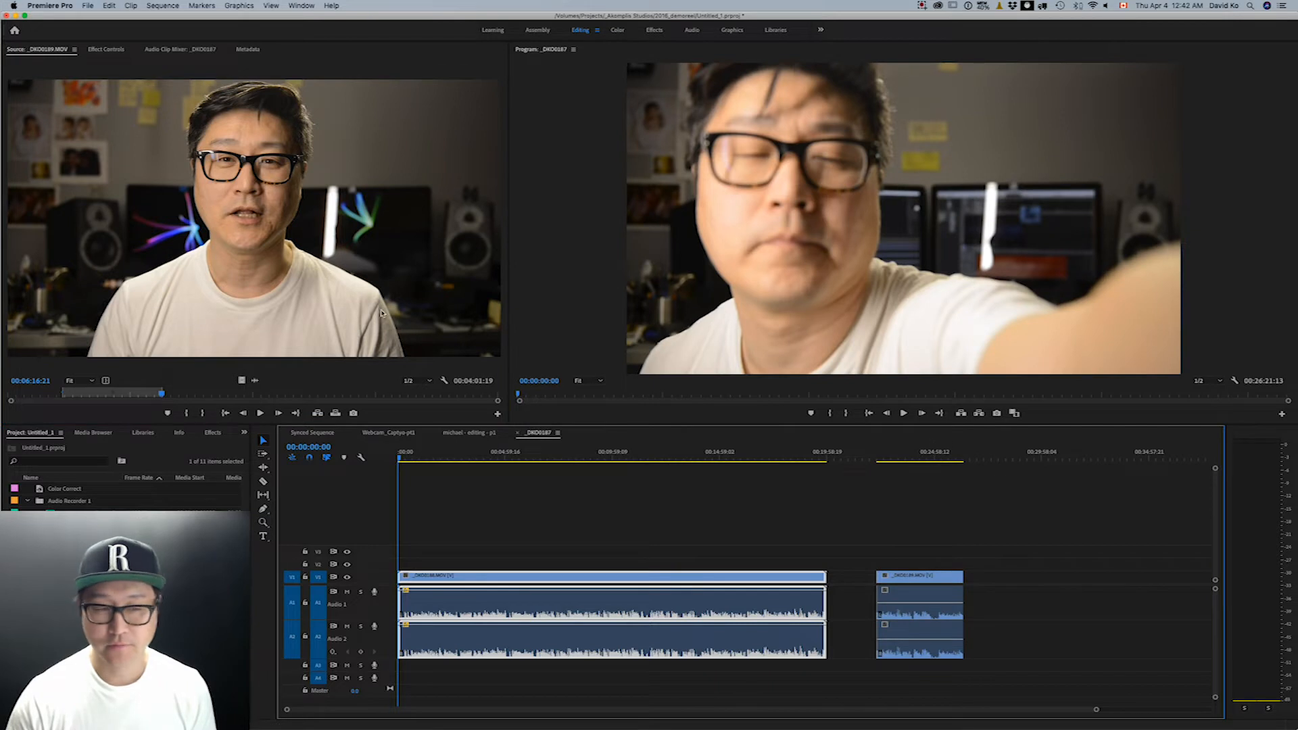
Mark the source range from 00:08:38:06 to 00:11:13:05 and place it directly after the clip just added to the sequence
click(221, 394)
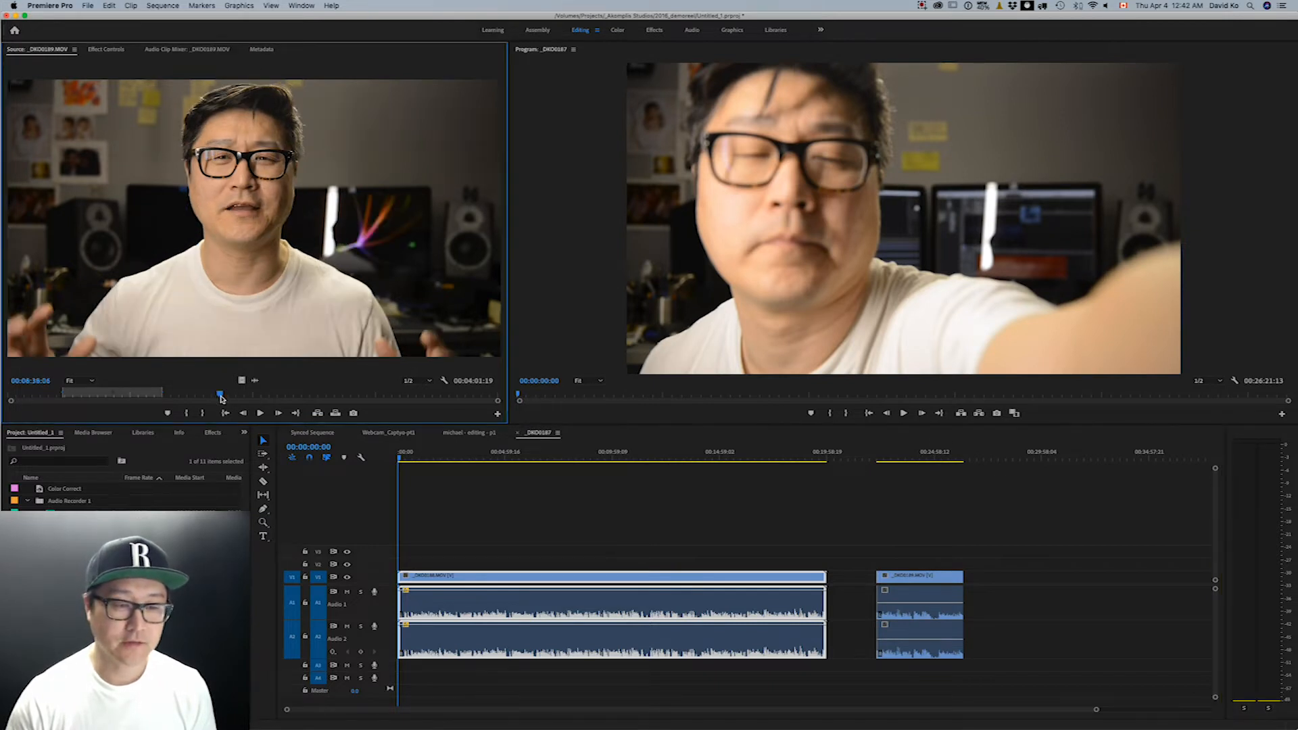
key(i)
click(282, 394)
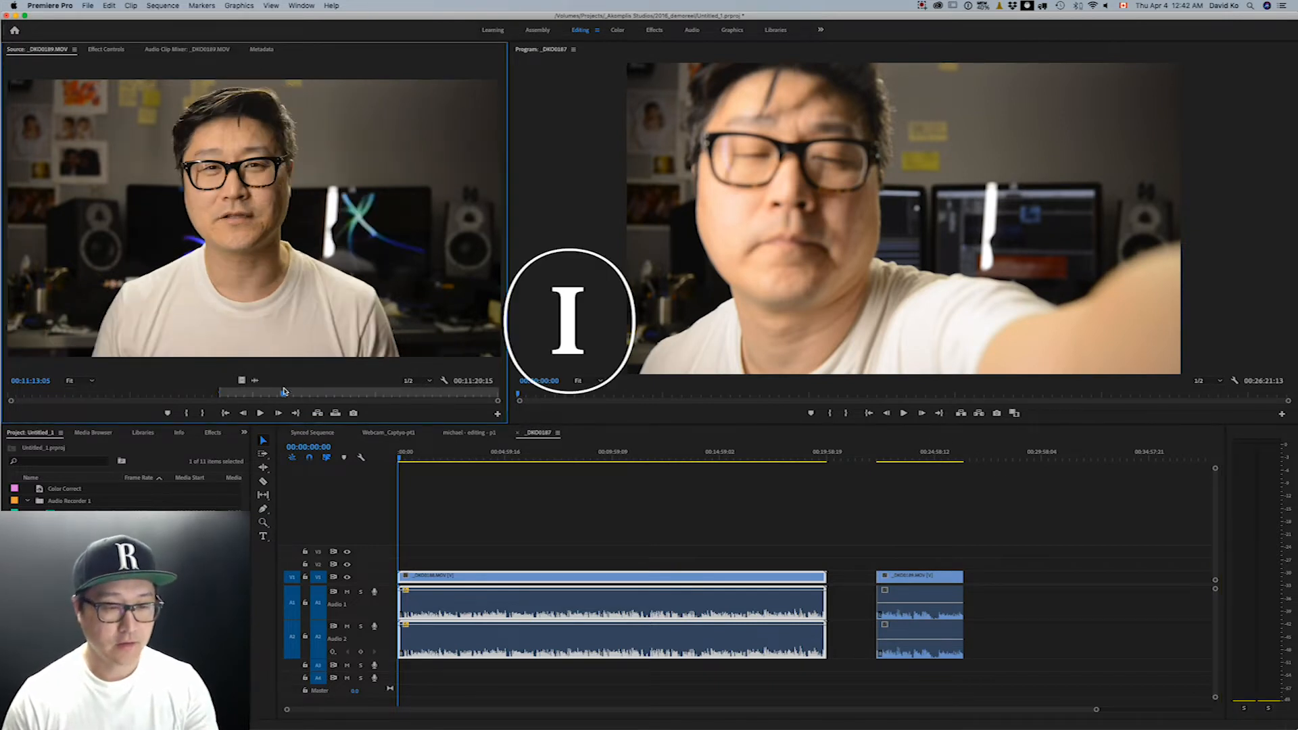
key(o)
drag(509, 414, 960, 576)
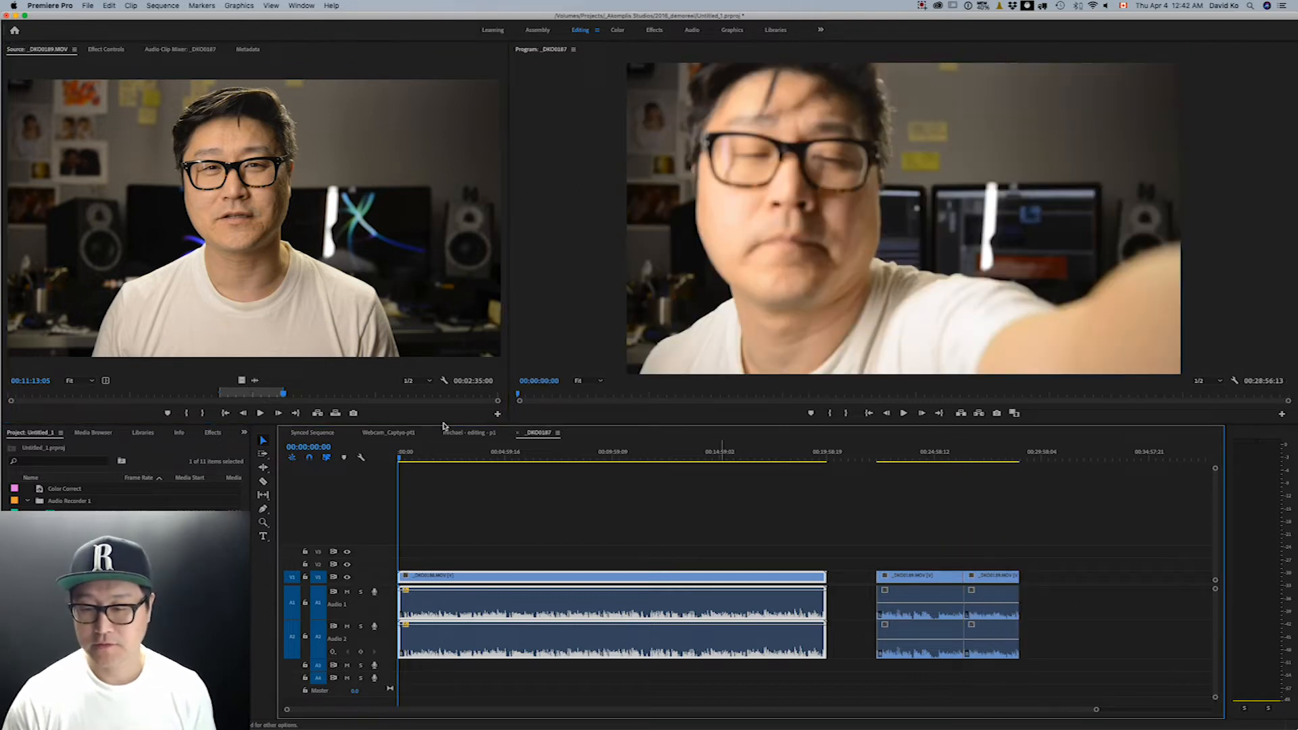
Move the first added clip behind the second one and trim the start of the second added clip
click(934, 520)
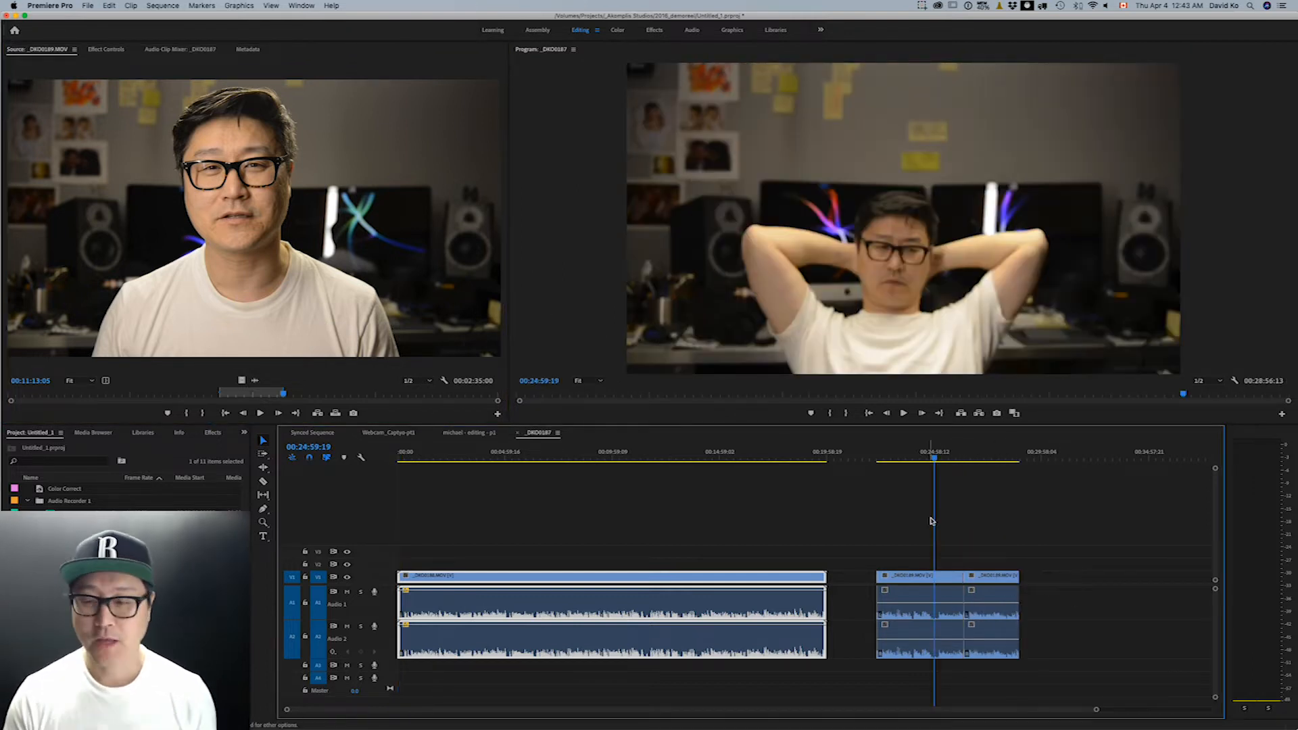
drag(910, 535, 922, 686)
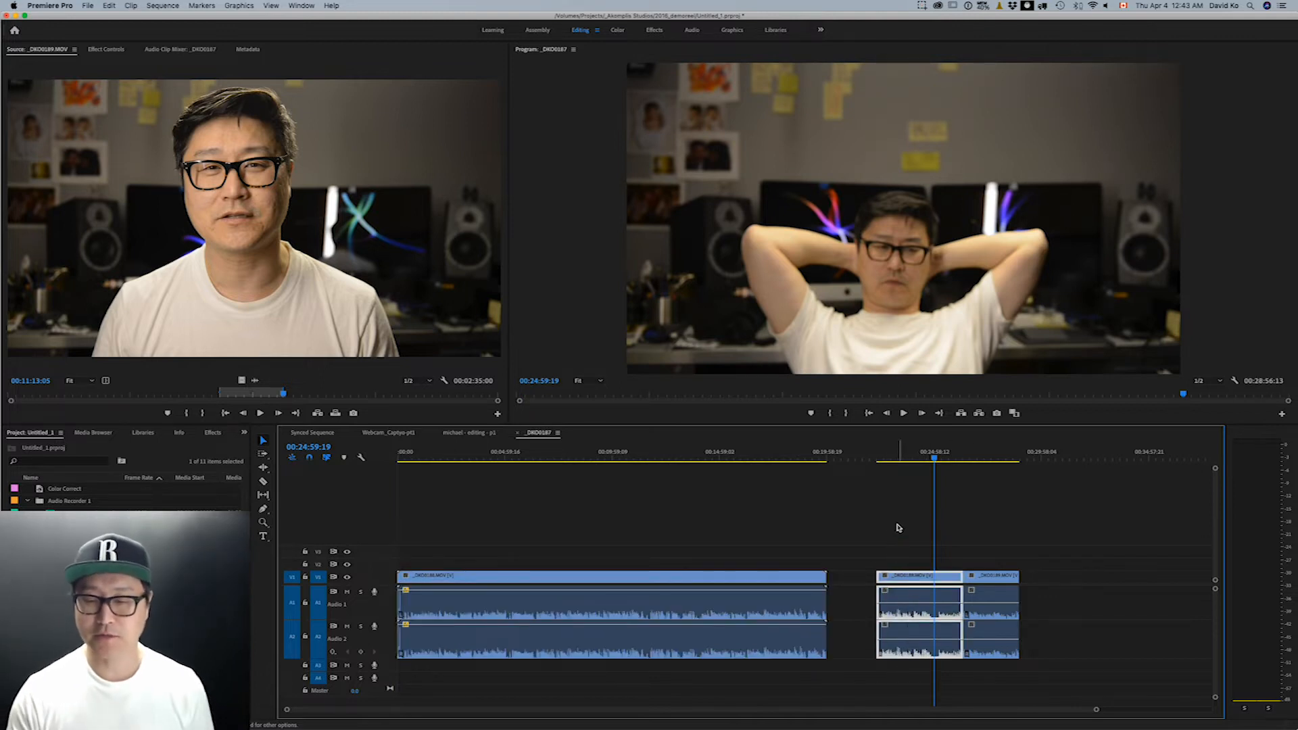
drag(897, 527, 939, 682)
drag(920, 597, 1044, 578)
click(967, 577)
drag(967, 576, 978, 577)
click(1014, 576)
drag(1014, 576, 1066, 579)
click(1050, 578)
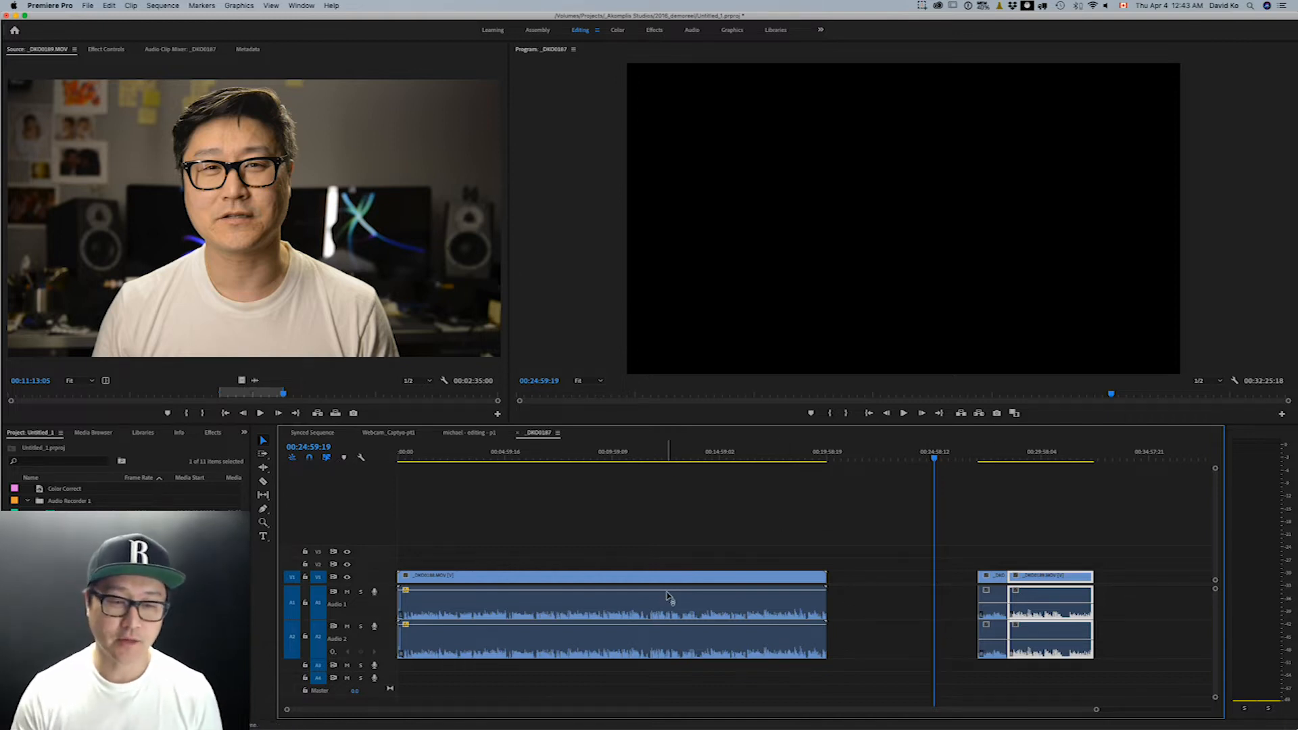
Delete both added clips at the end of the sequence, keeping the original long clip
drag(993, 524, 1057, 679)
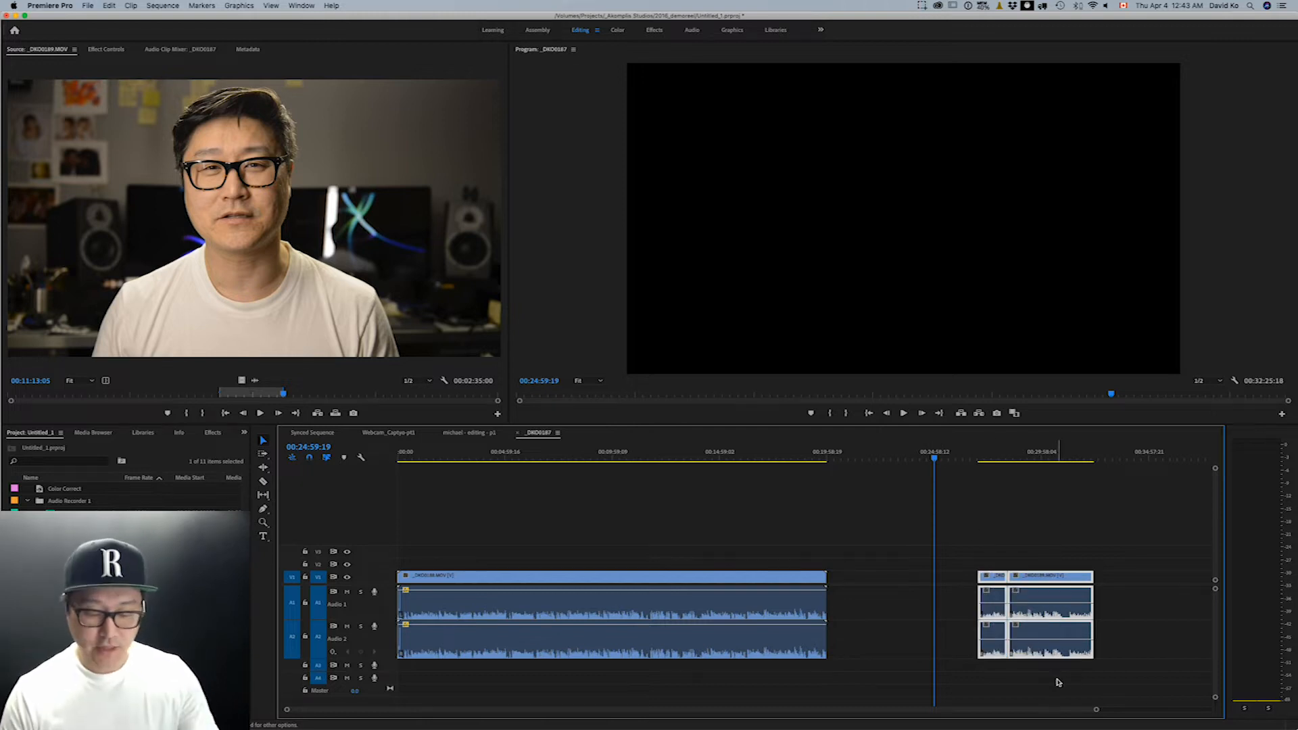
key(Delete)
Shuttle the source clip from 00:05:41:06 back to 00:01:48:07, switching playback direction and increasing the reverse speed
drag(101, 397, 147, 424)
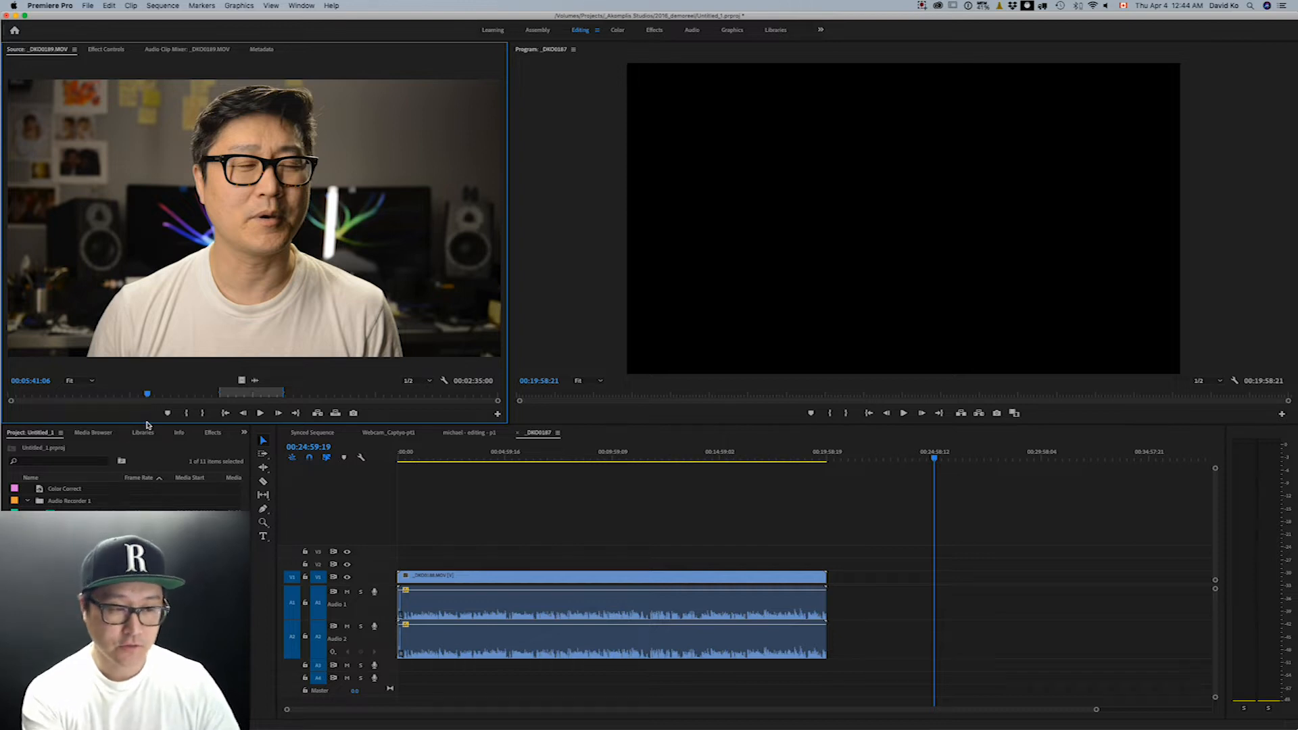
key(j)
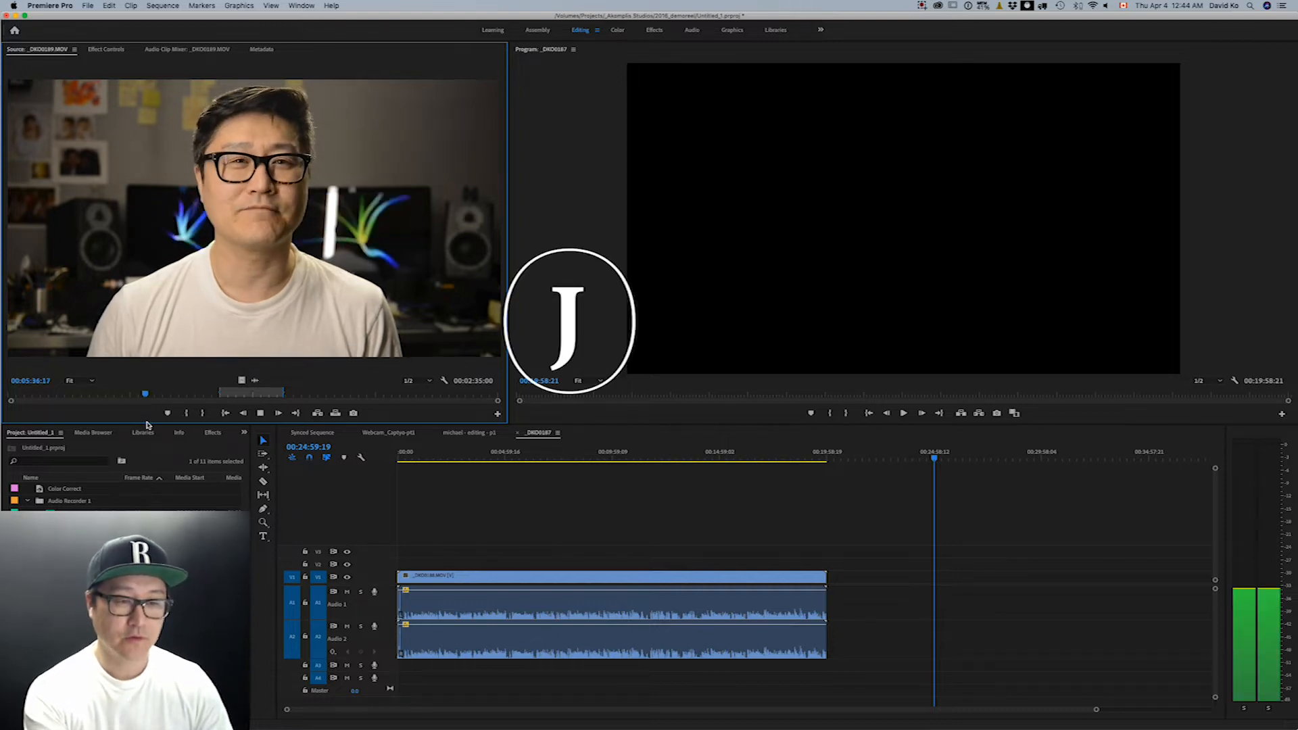
key(l)
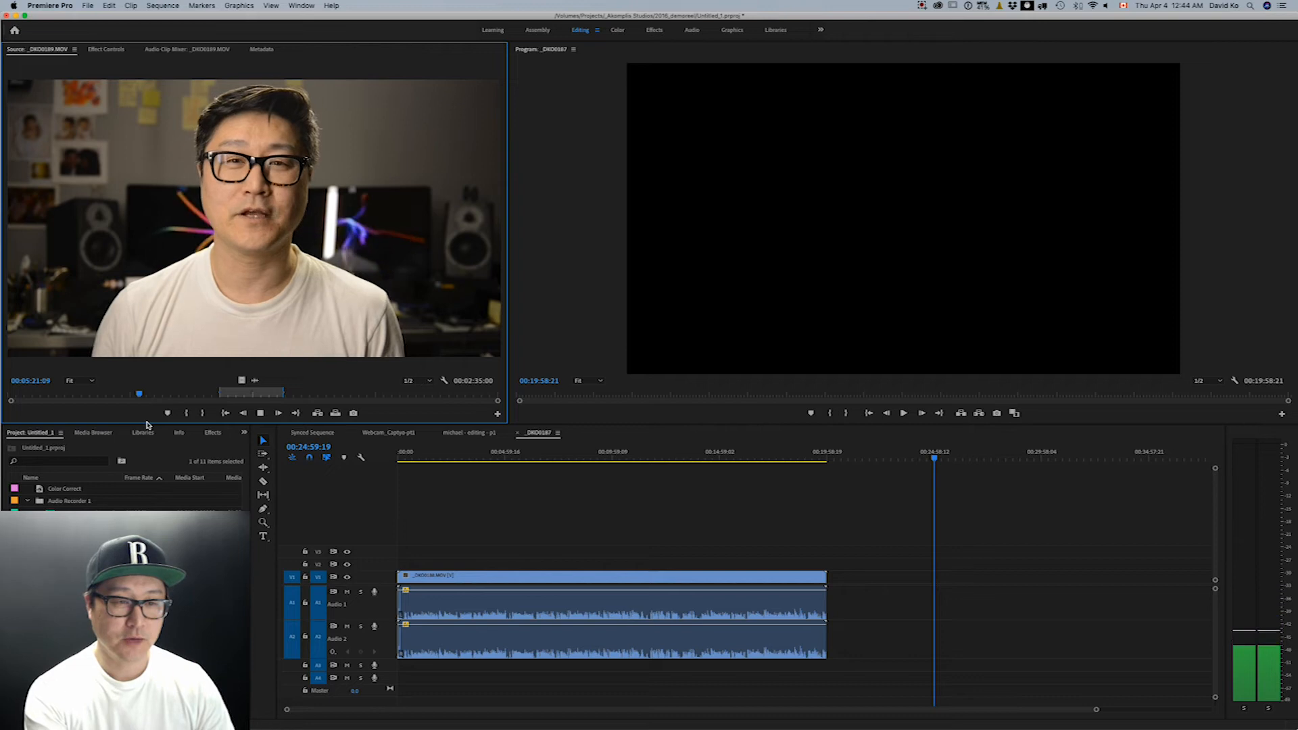
key(j)
key(j)
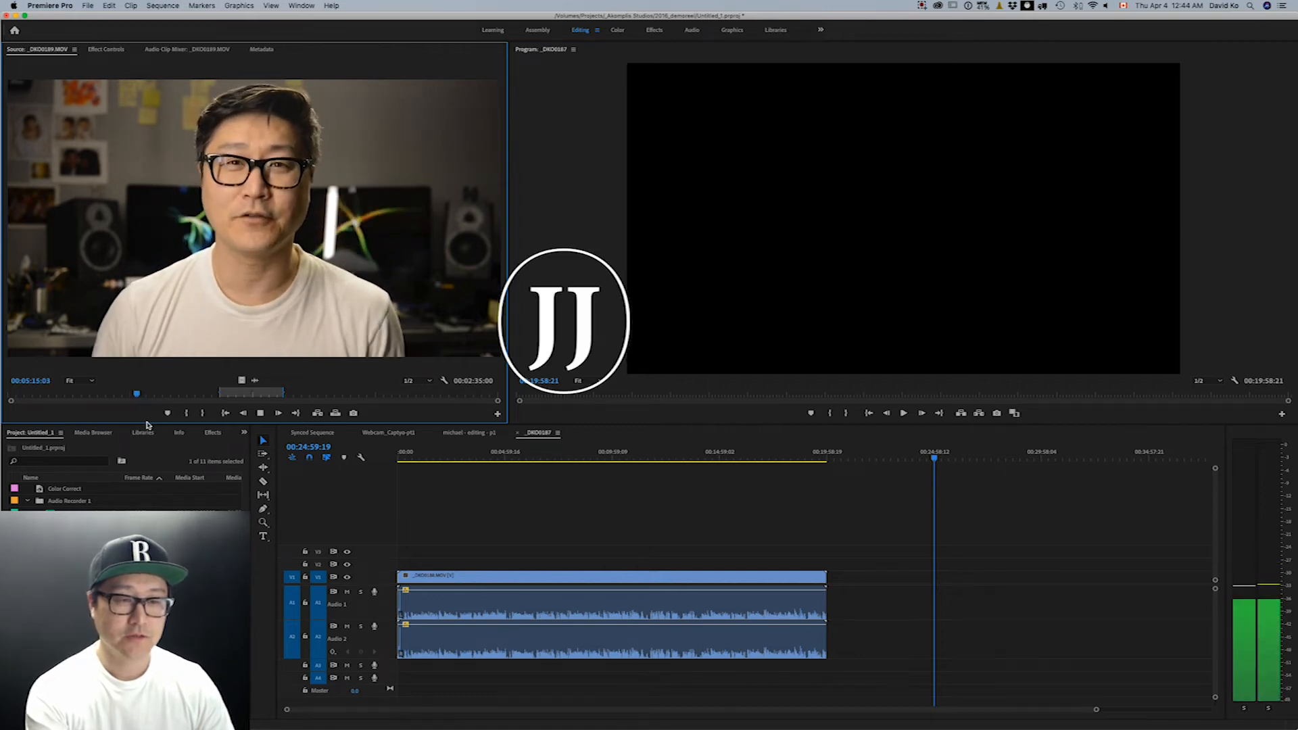
key(j)
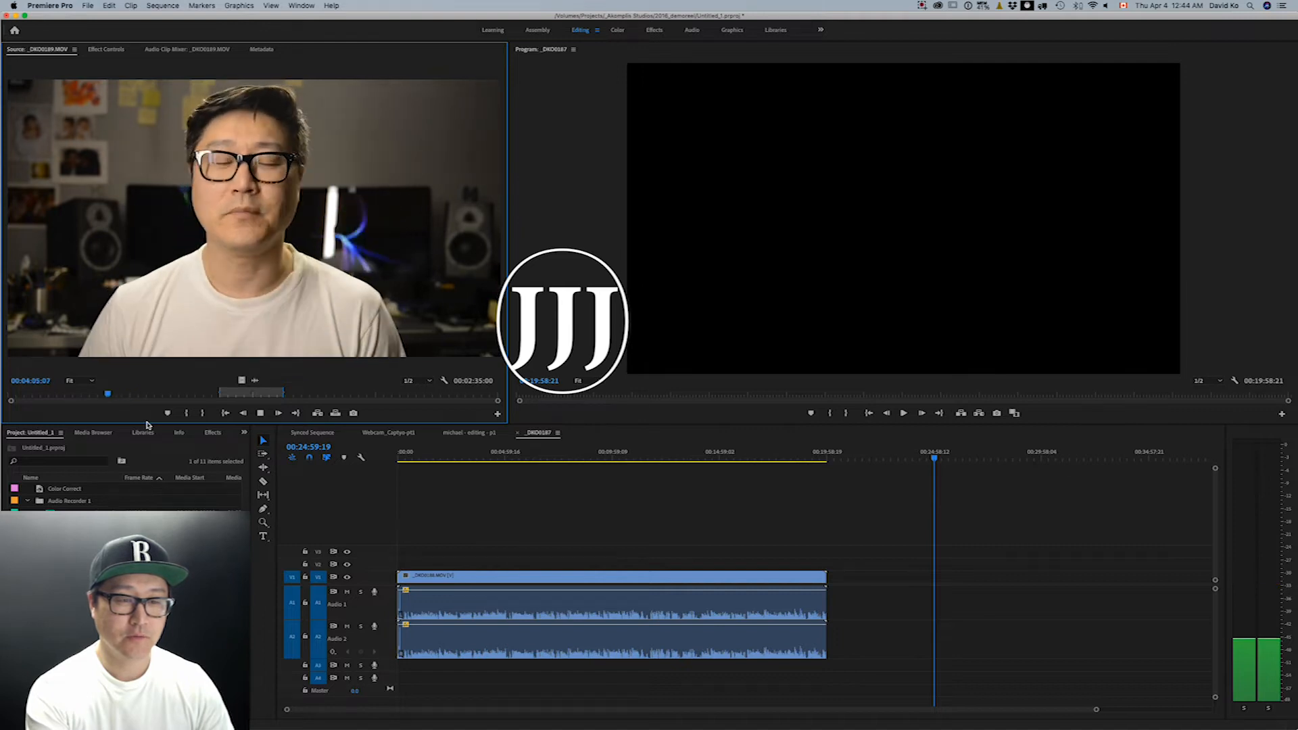
key(j)
key(k)
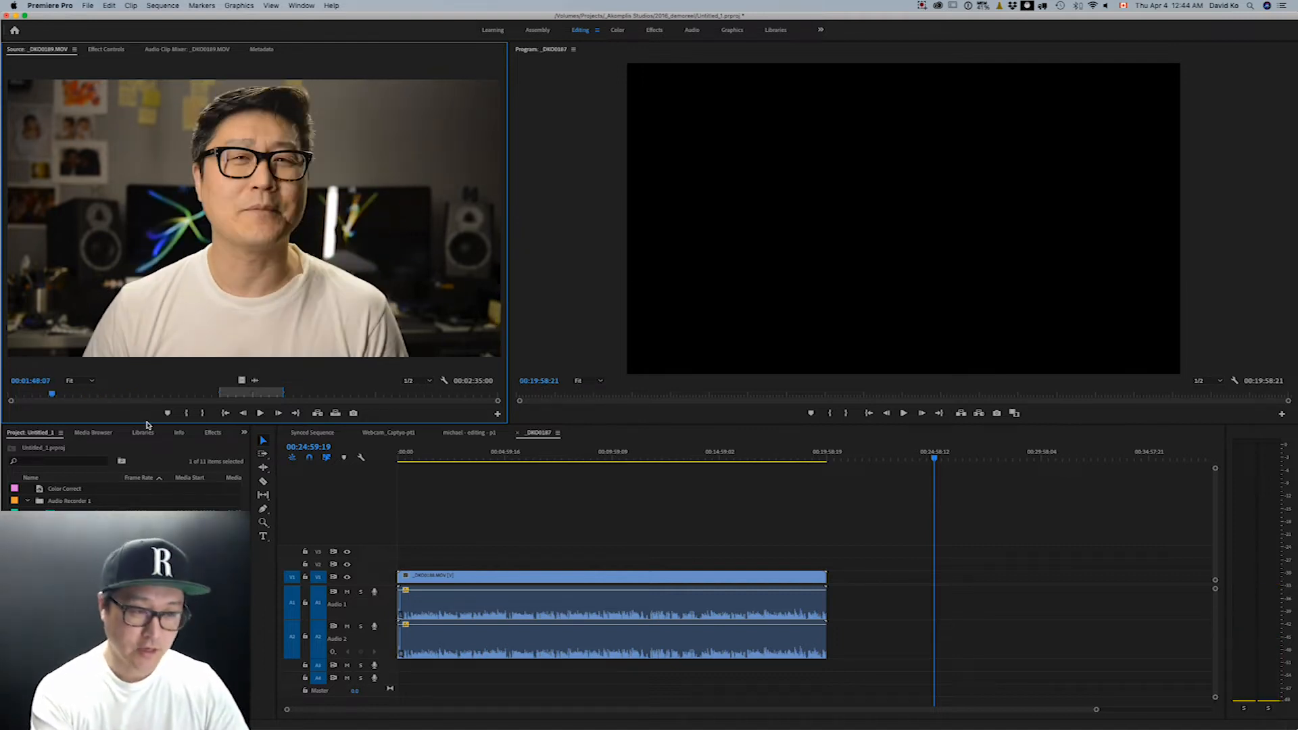
Review the source clip forward from 00:01:48:07 to 00:07:28:22 at increasing playback speeds, pausing along the way
key(l)
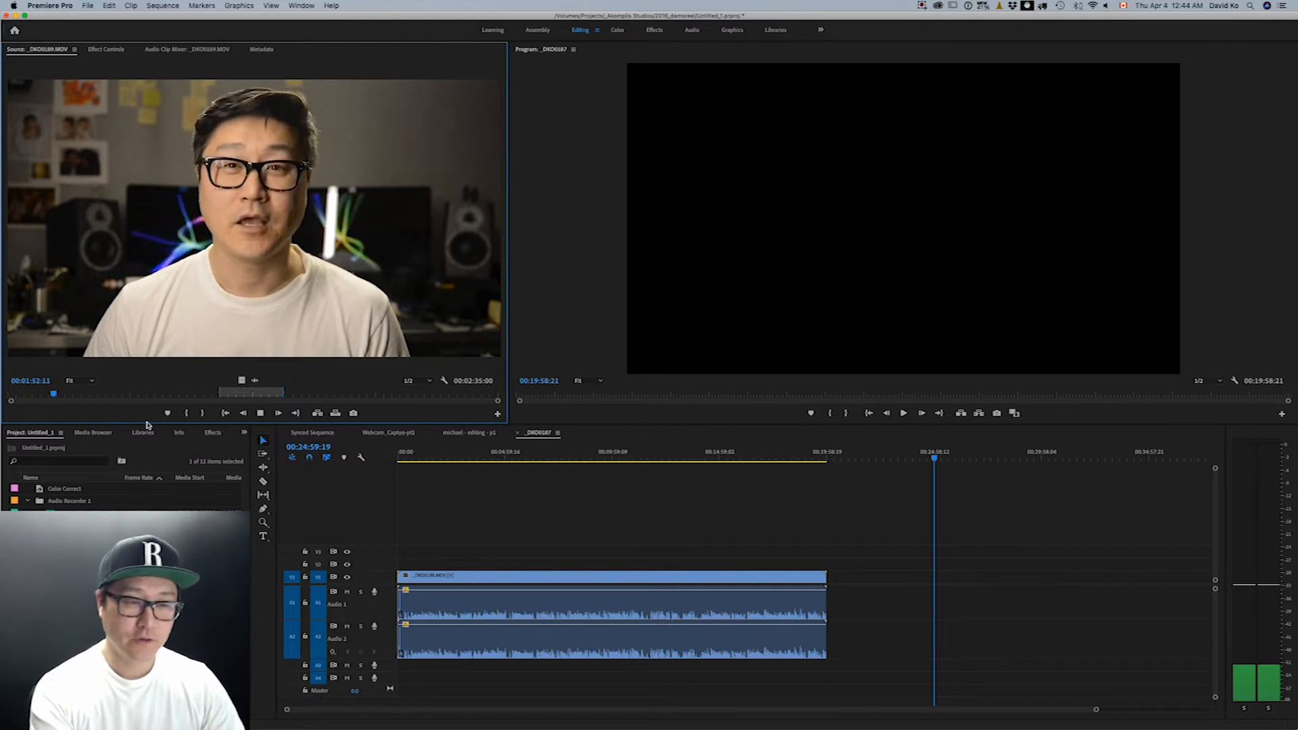
key(l)
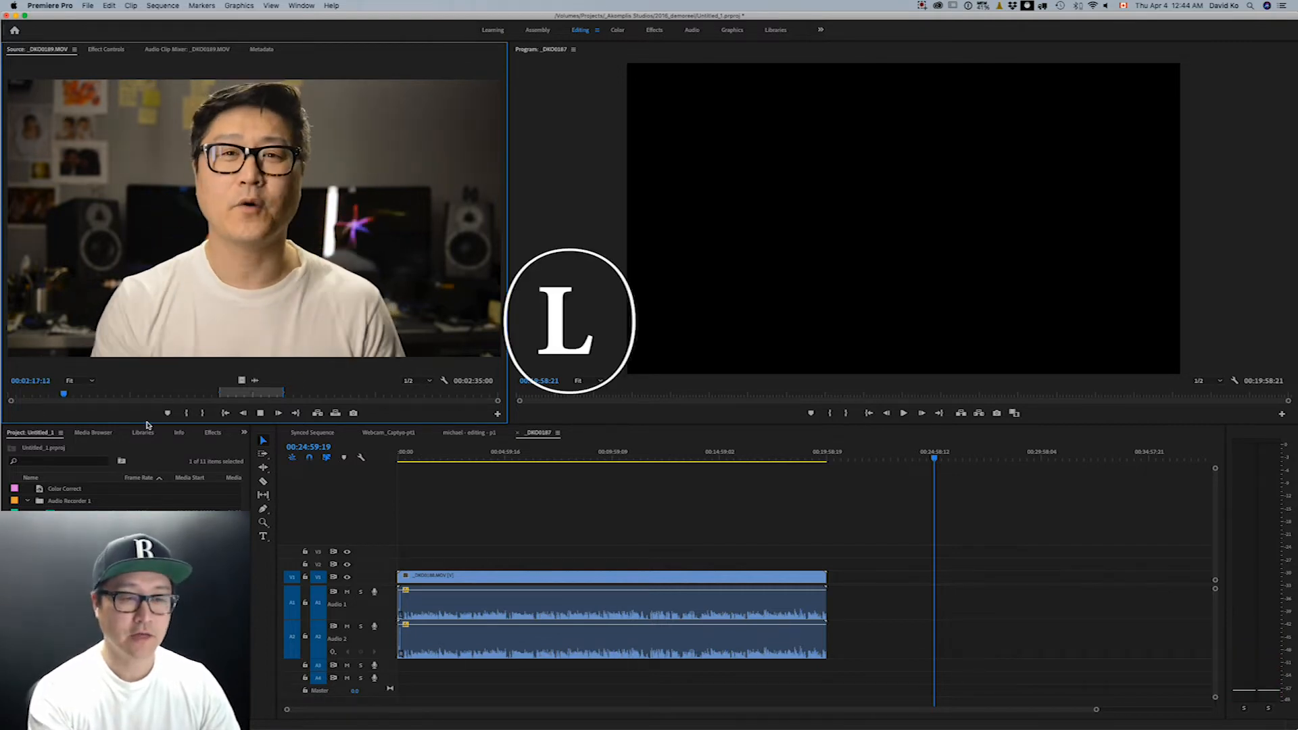
key(k)
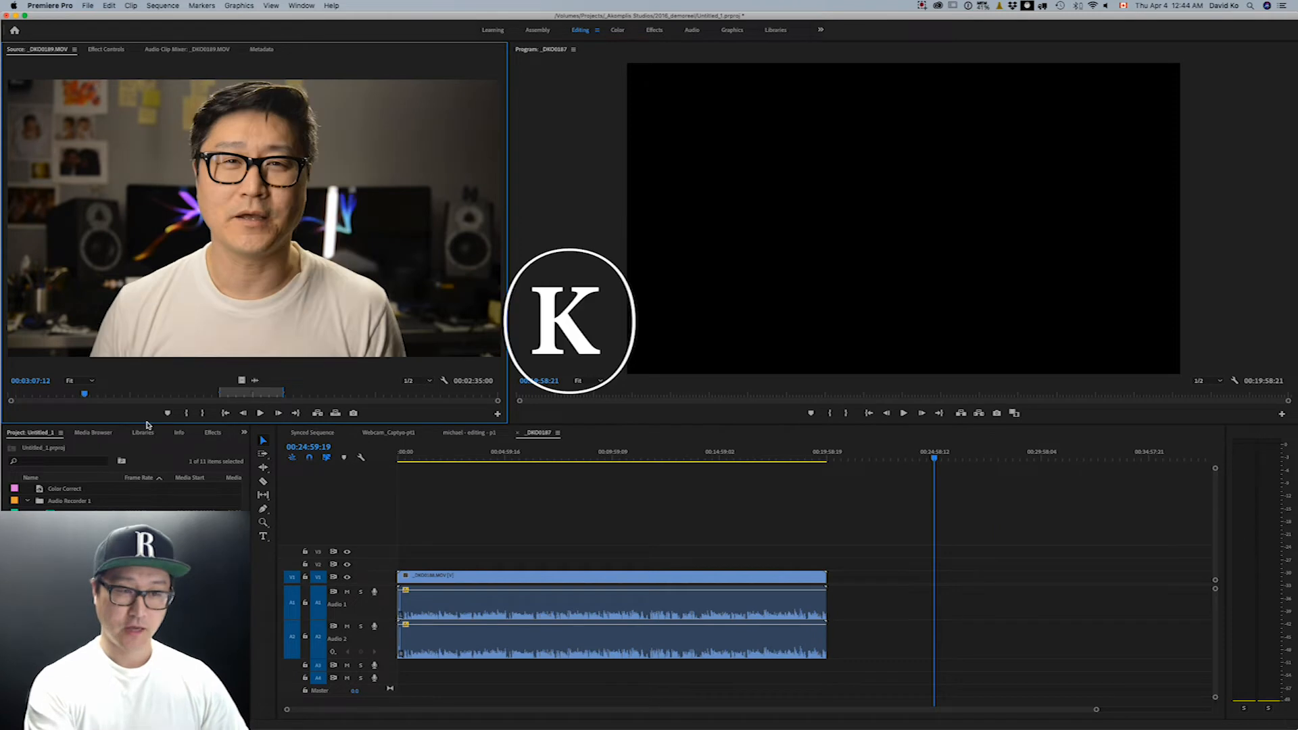
key(l)
key(l)
key(l)
key(l)
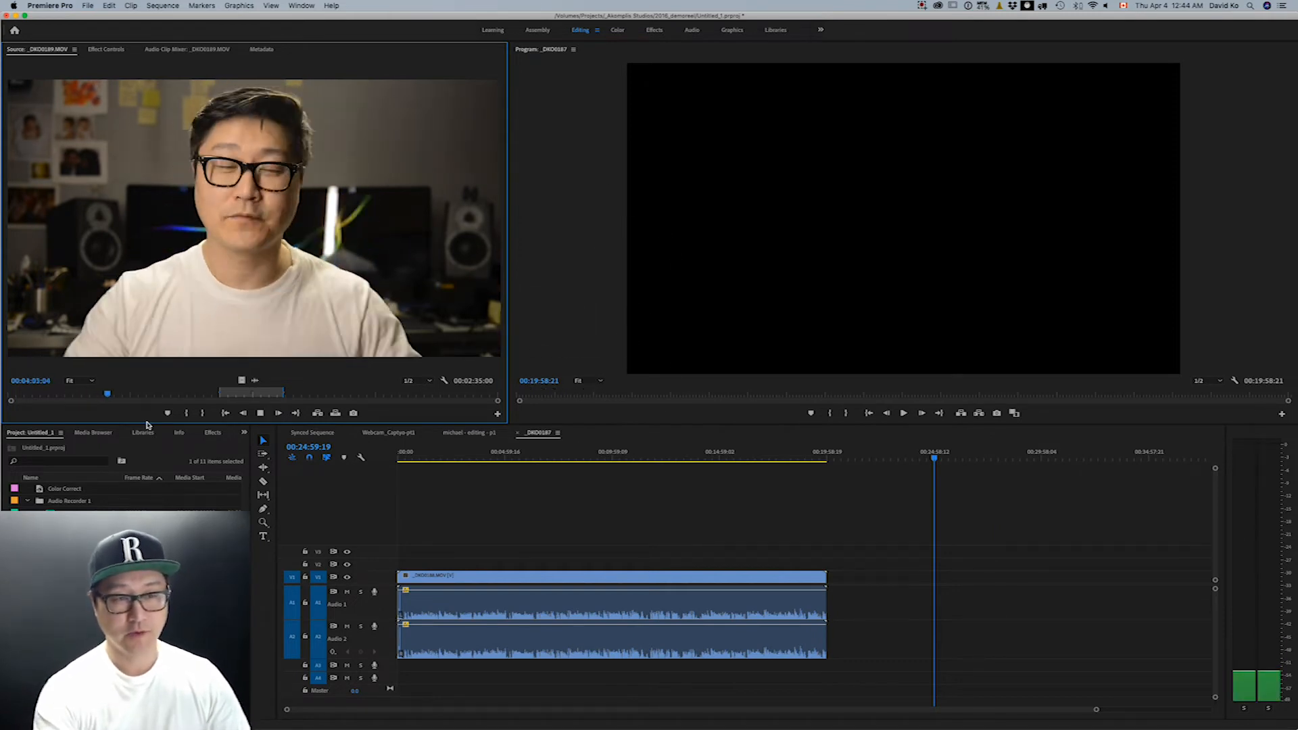
key(l)
key(l)
key(l)
key(l)
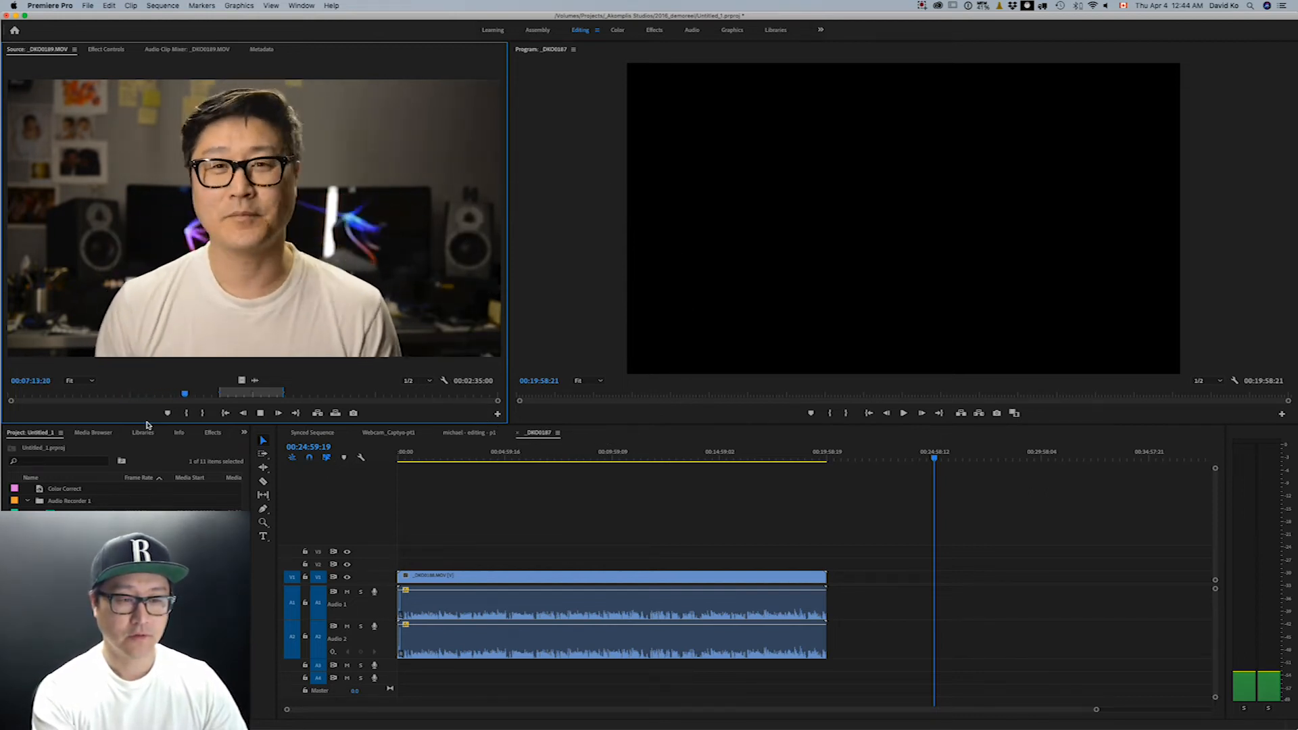
key(k)
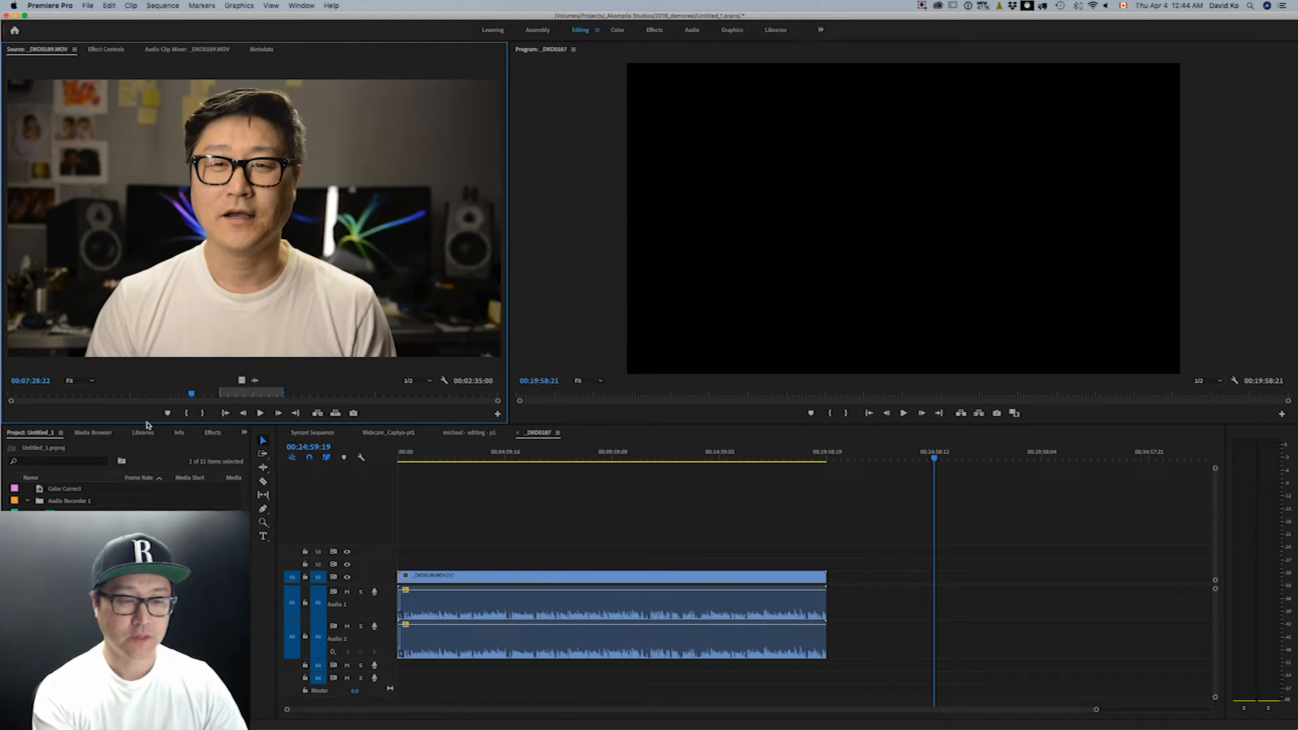
Shuttle through the source clip and mark a range from 00:03:52:17 to 00:05:23:00
key(j)
key(j)
key(j)
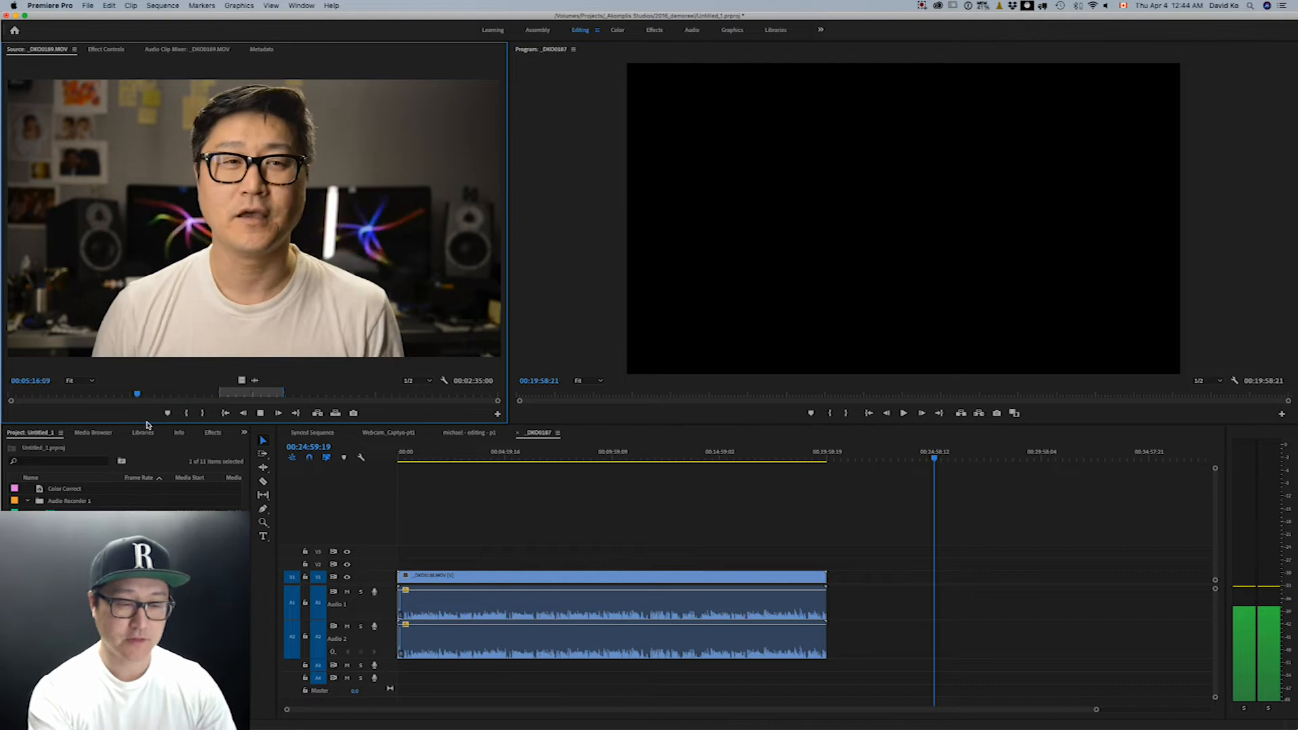
key(k)
key(l)
key(l)
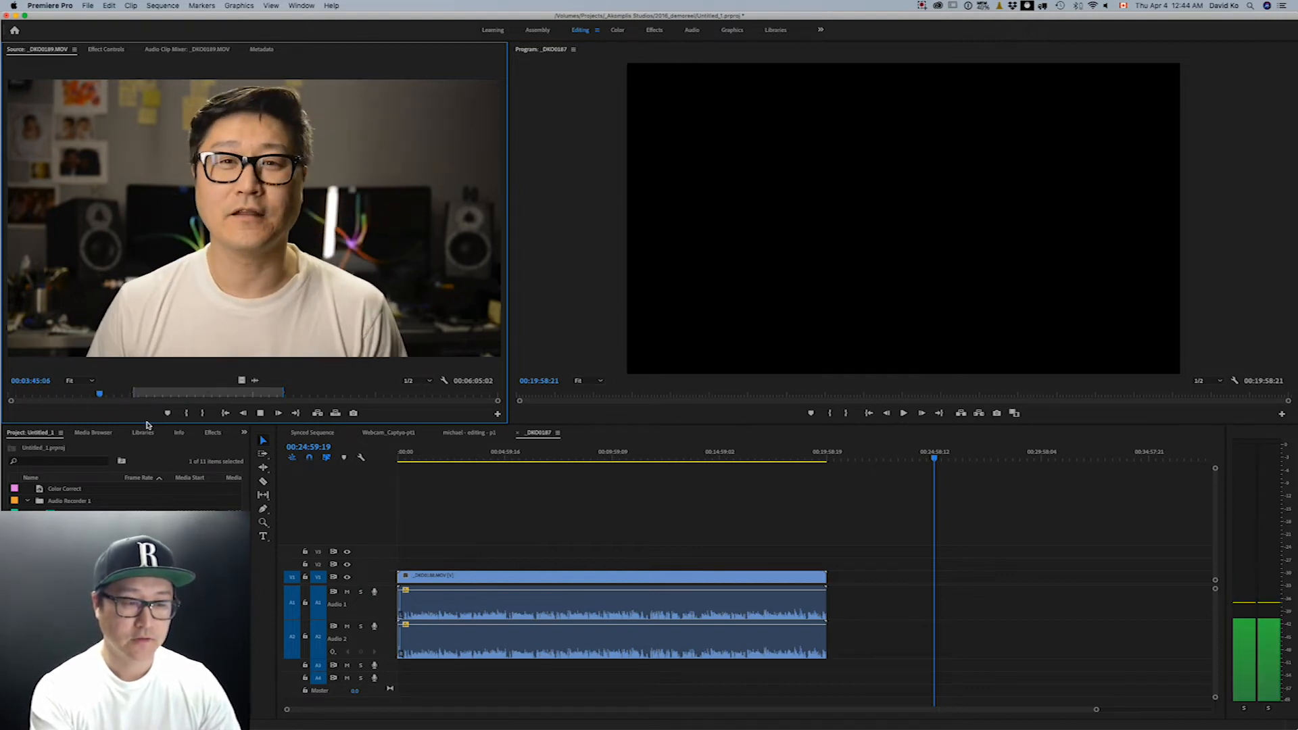
key(k)
key(i)
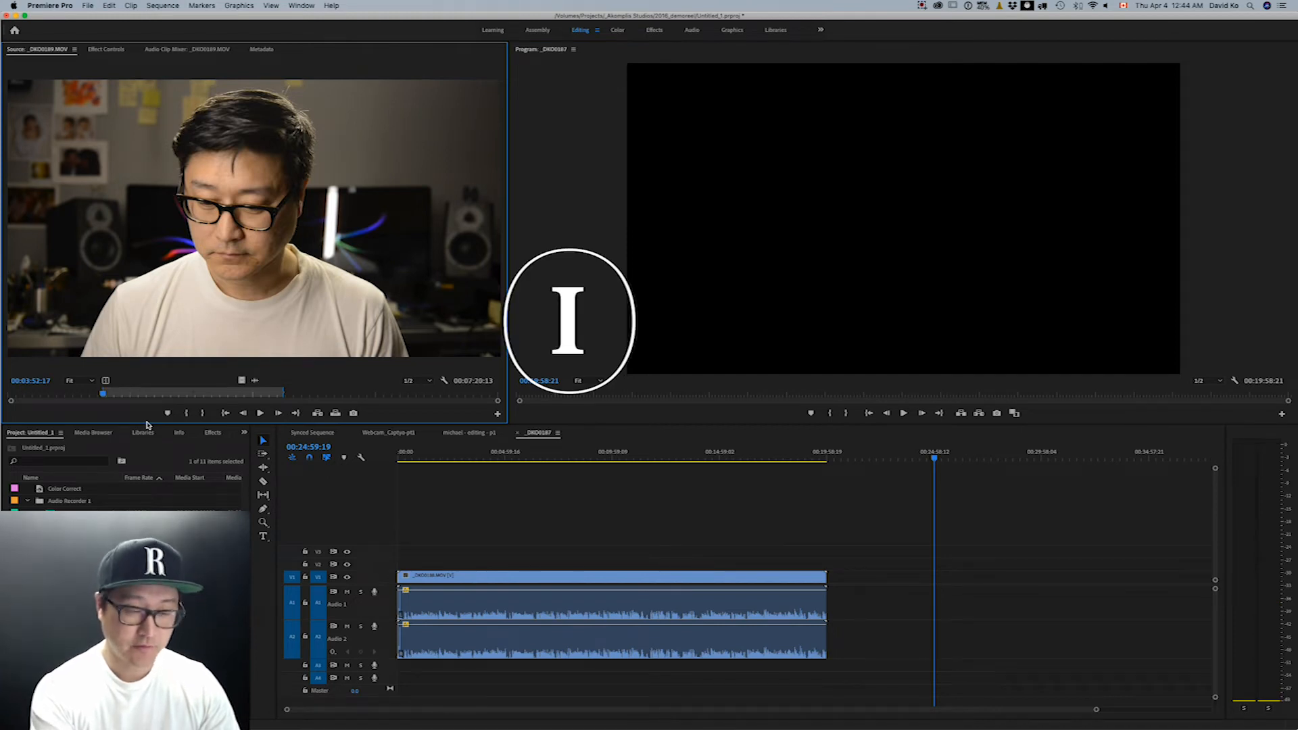
key(space)
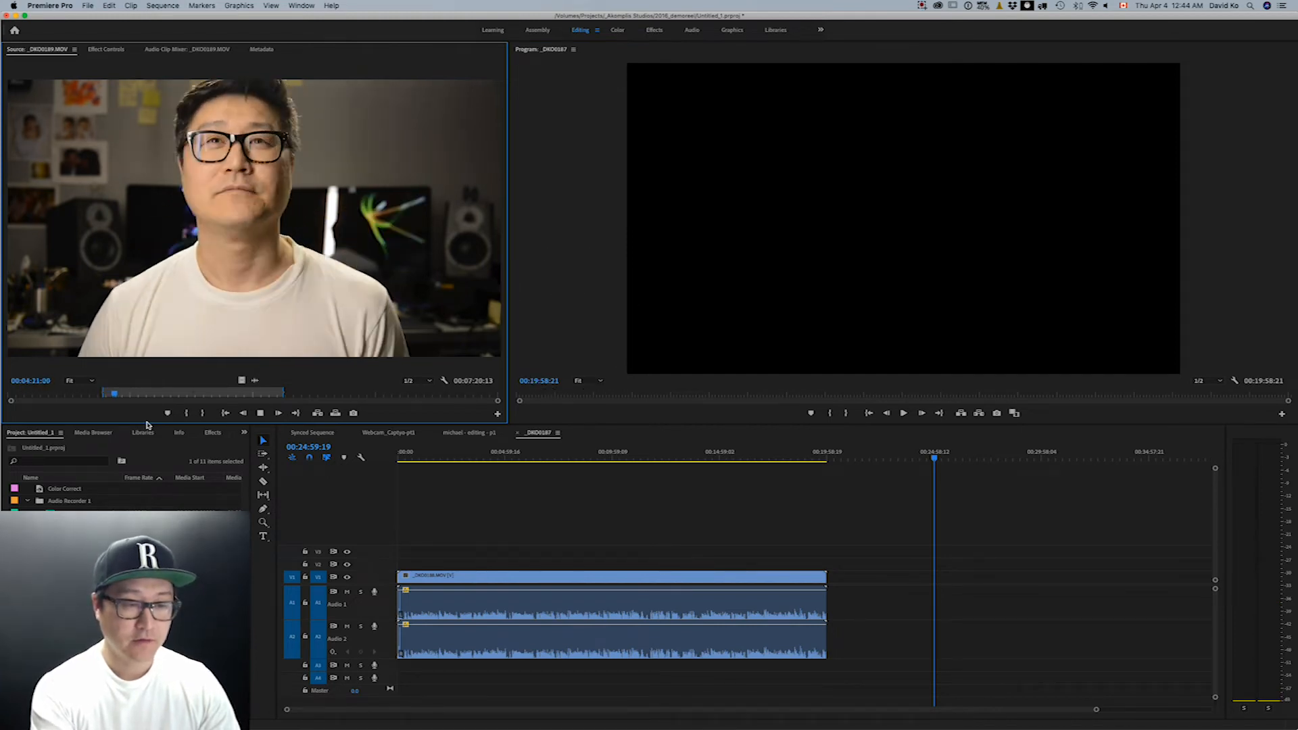
key(k)
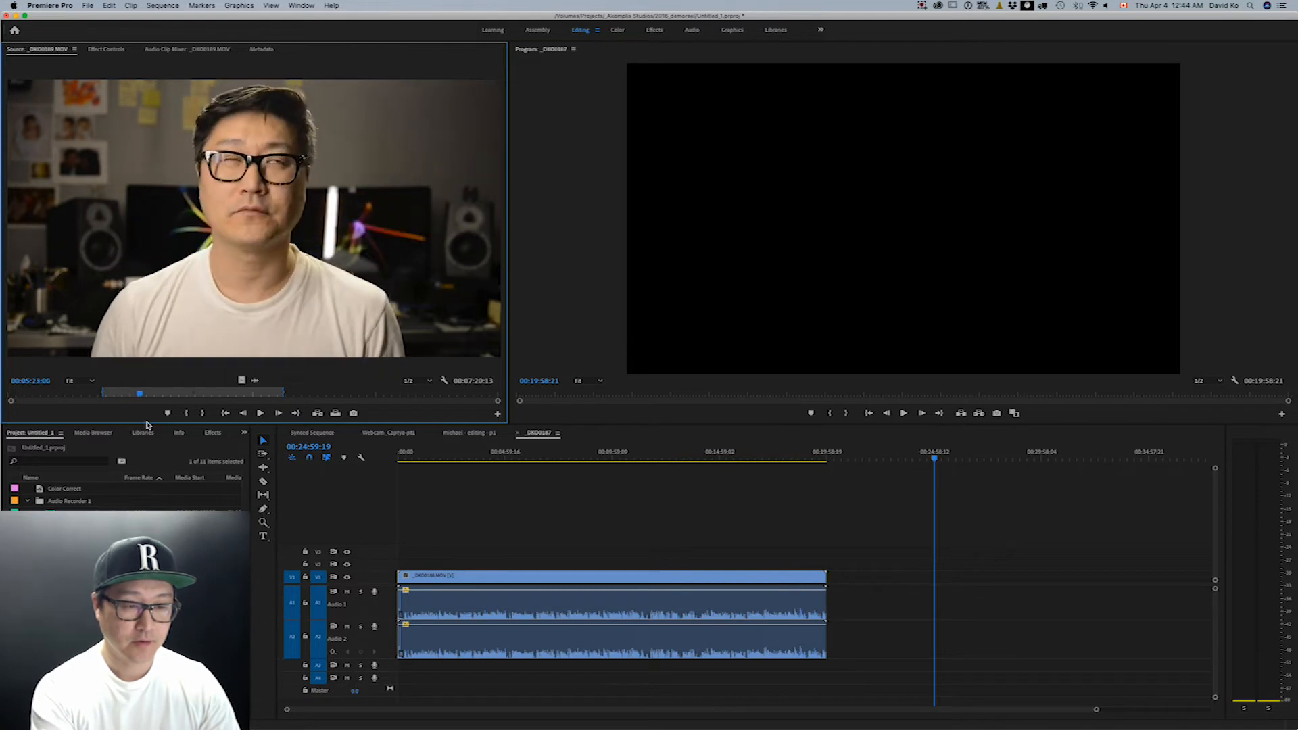
key(o)
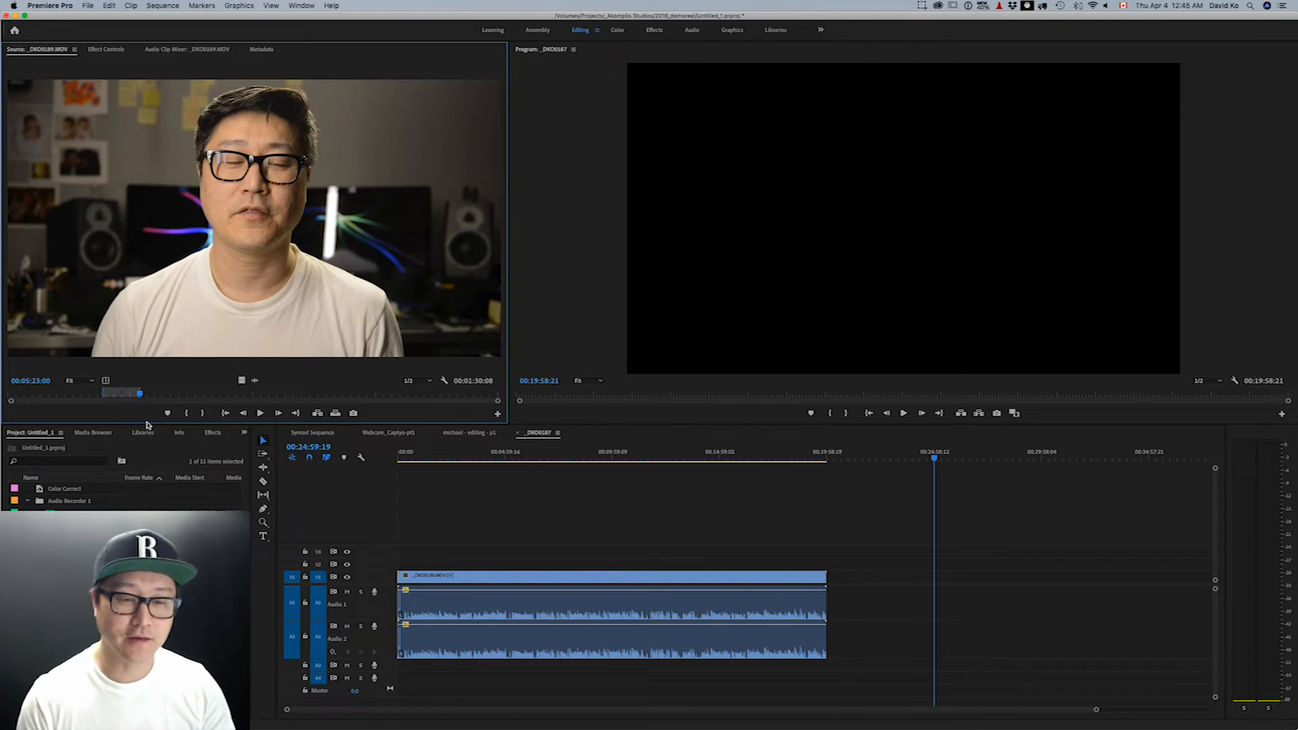
Review the sequence between about 00:03:57 and 00:04:28, shuttling playback forward and backward, and return the playhead to the start
click(484, 454)
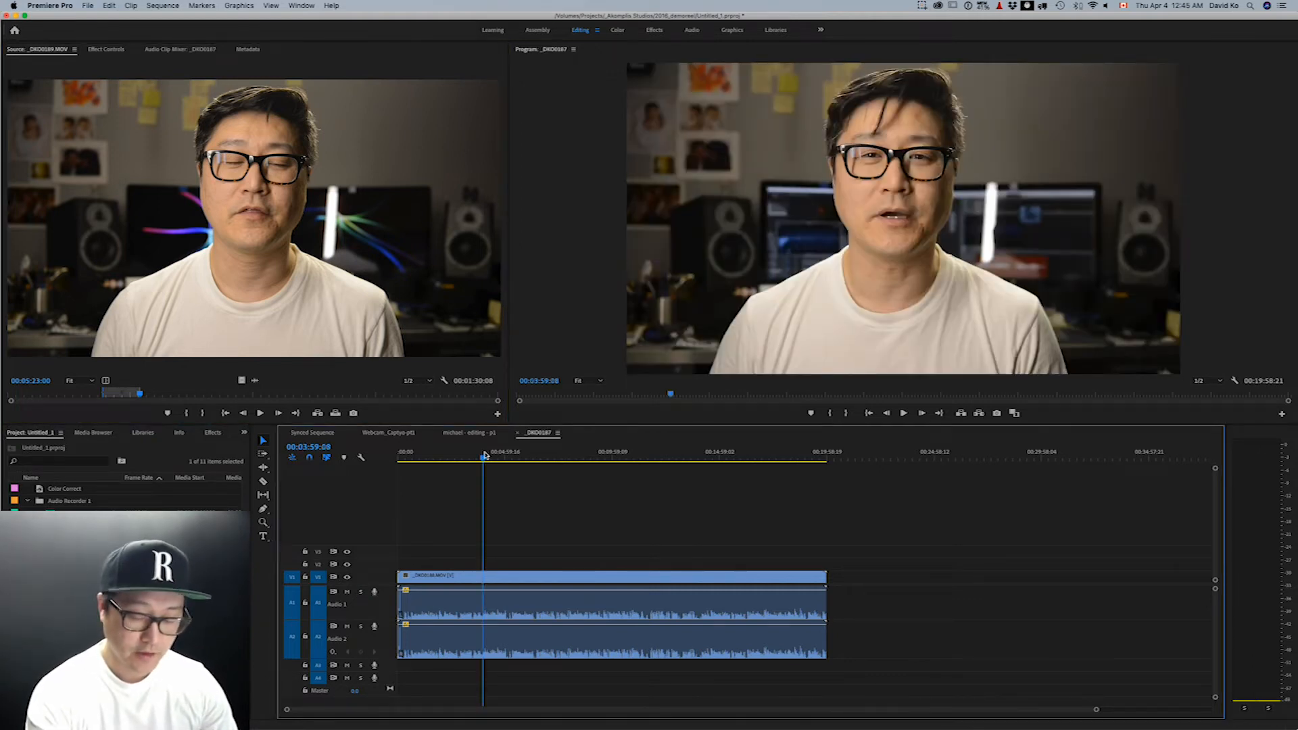
key(space)
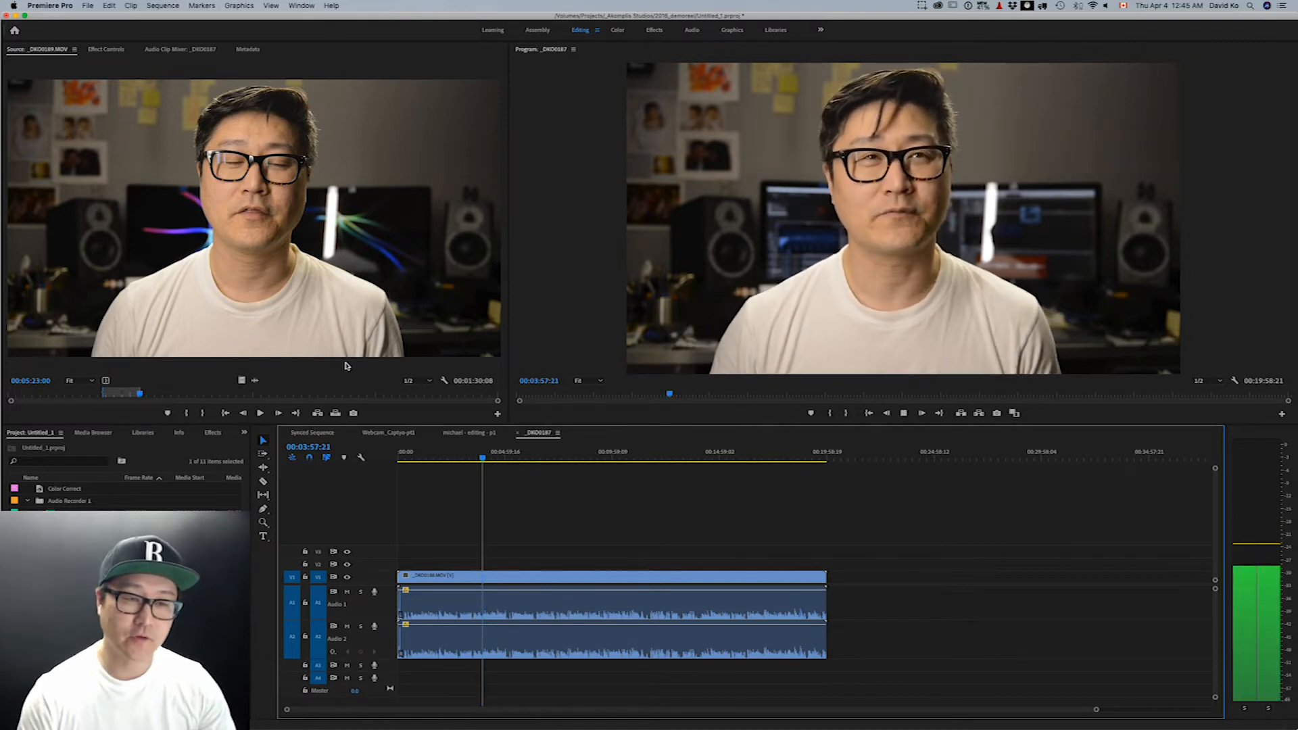
mouse_move(484, 455)
mouse_down()
mouse_move(538, 455)
mouse_move(457, 455)
mouse_move(491, 456)
mouse_up()
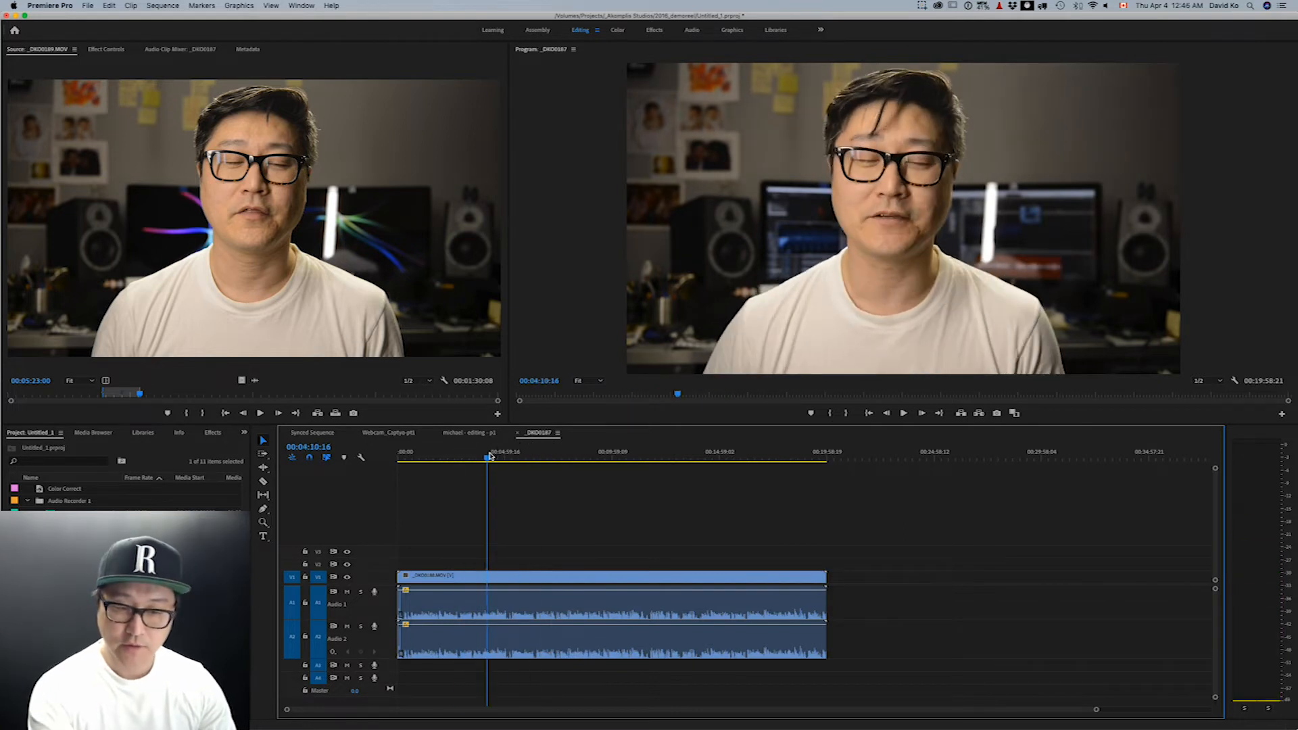
key(space)
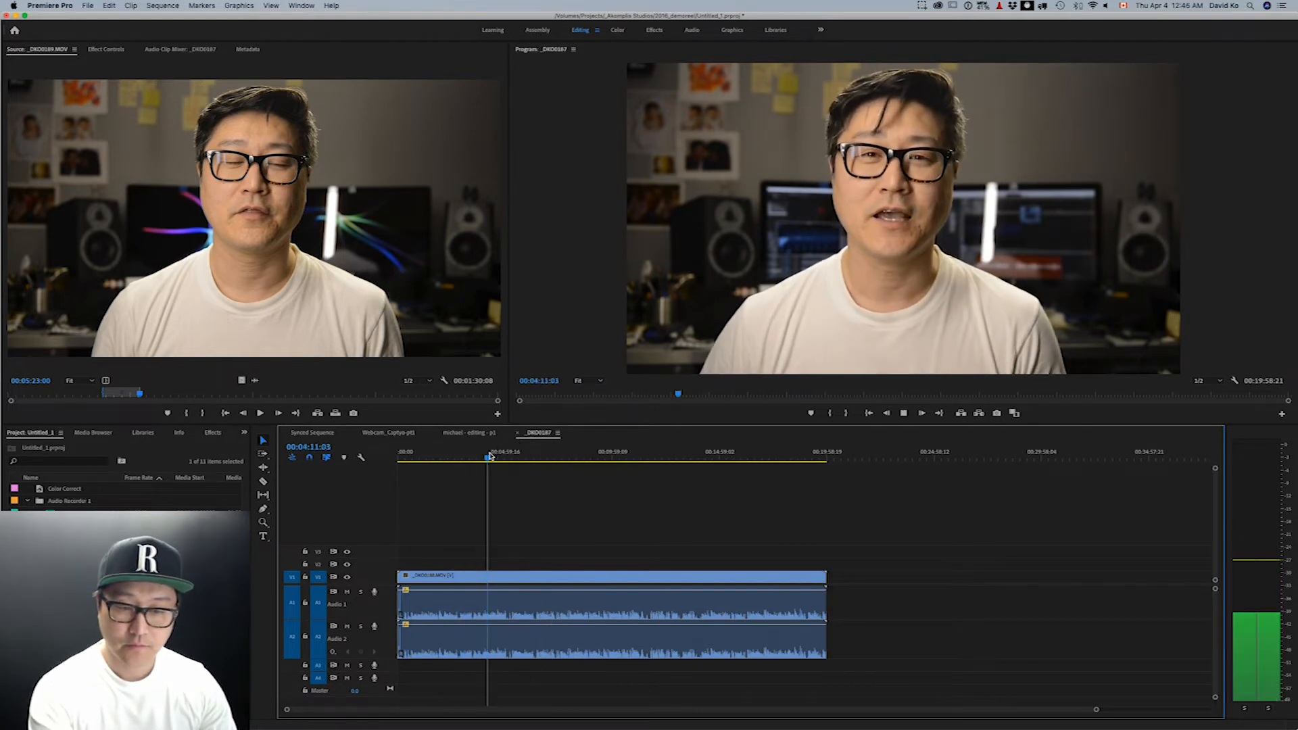
key(l)
key(l)
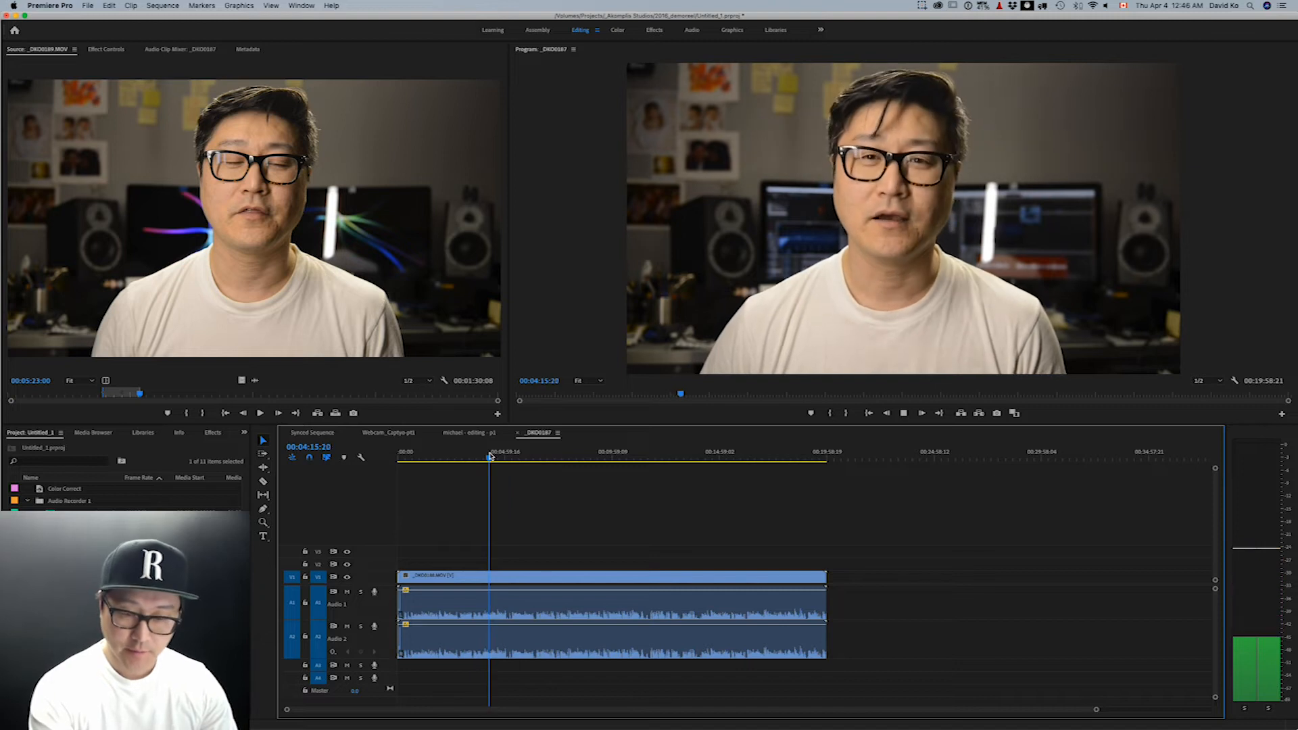
key(k)
key(j)
key(j)
key(j)
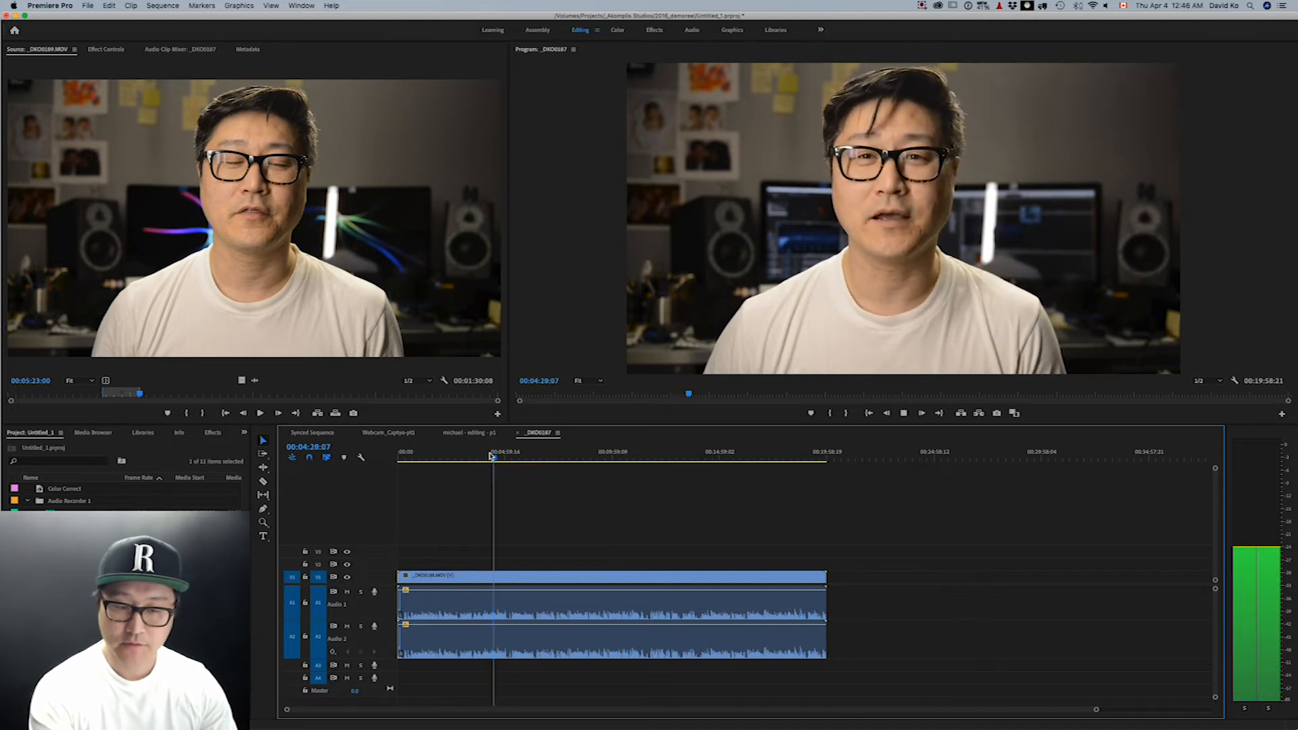
key(k)
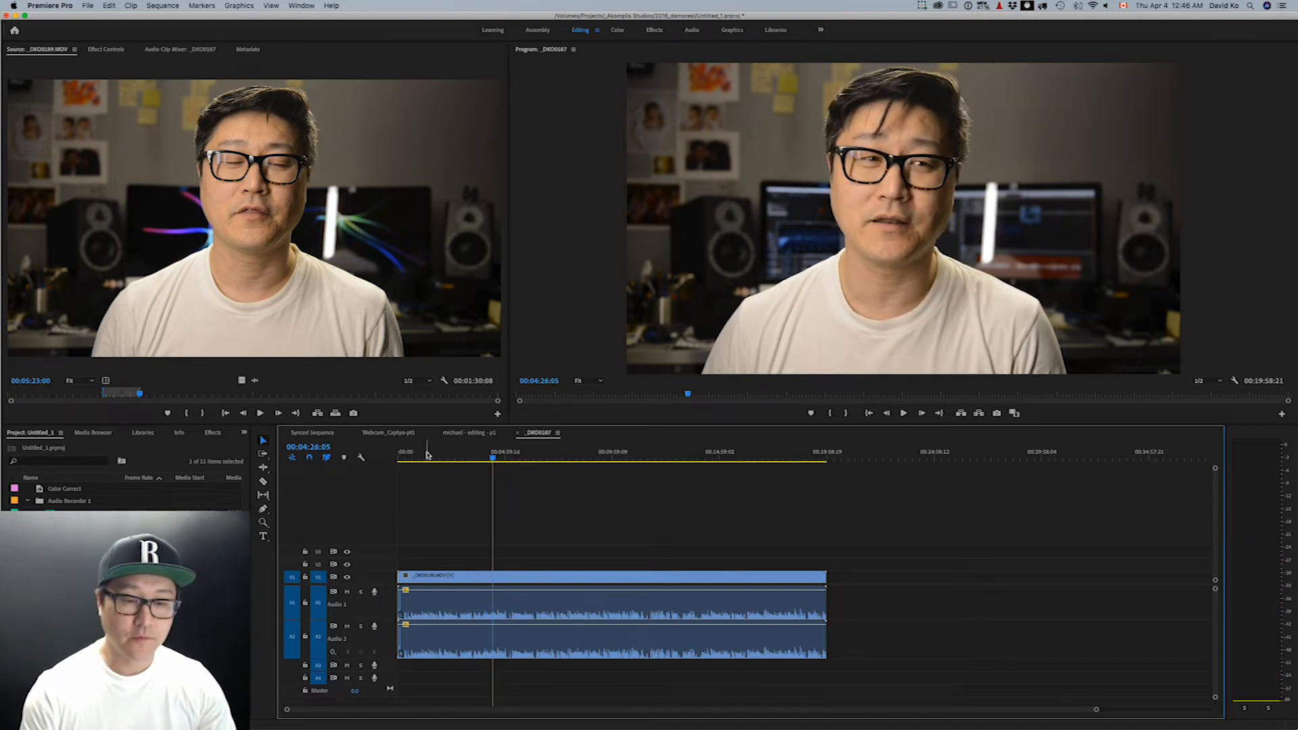
key(Home)
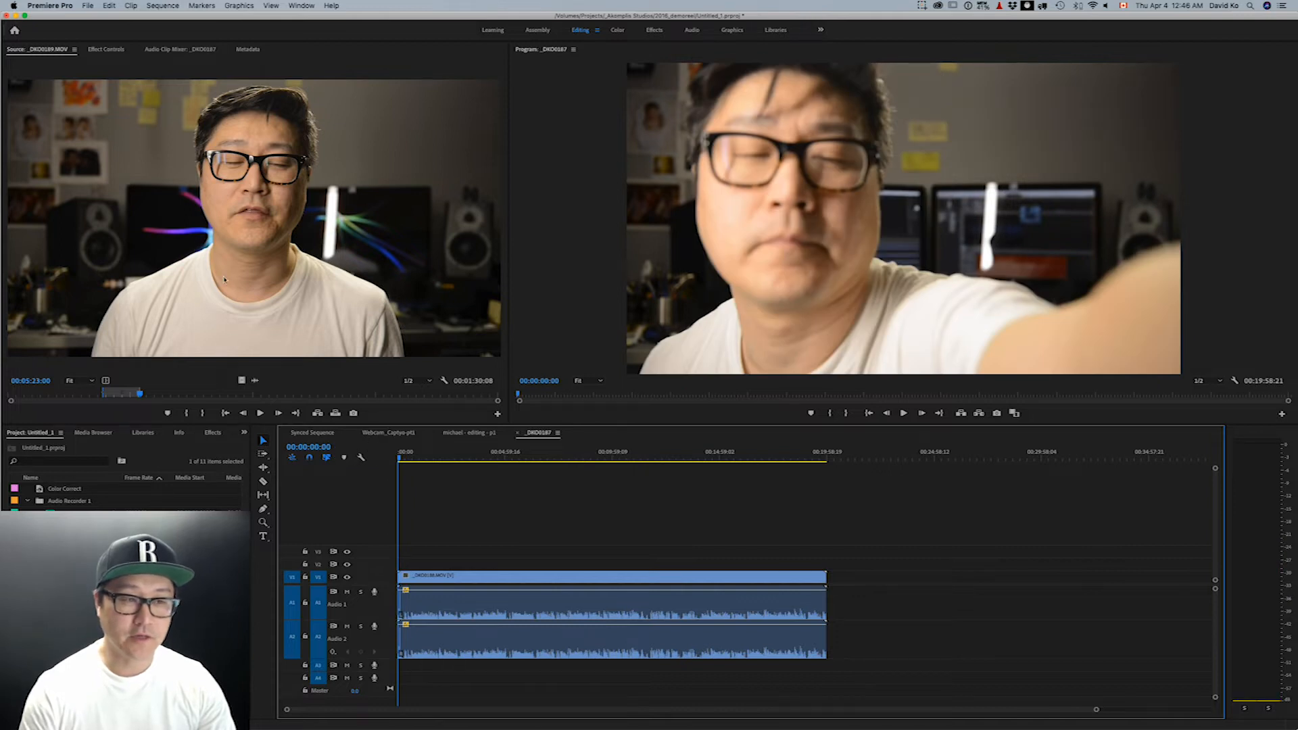
Try placing the marked source range over the sequence's start and in space freed ahead of the long clip, undoing these edits
drag(284, 234, 404, 581)
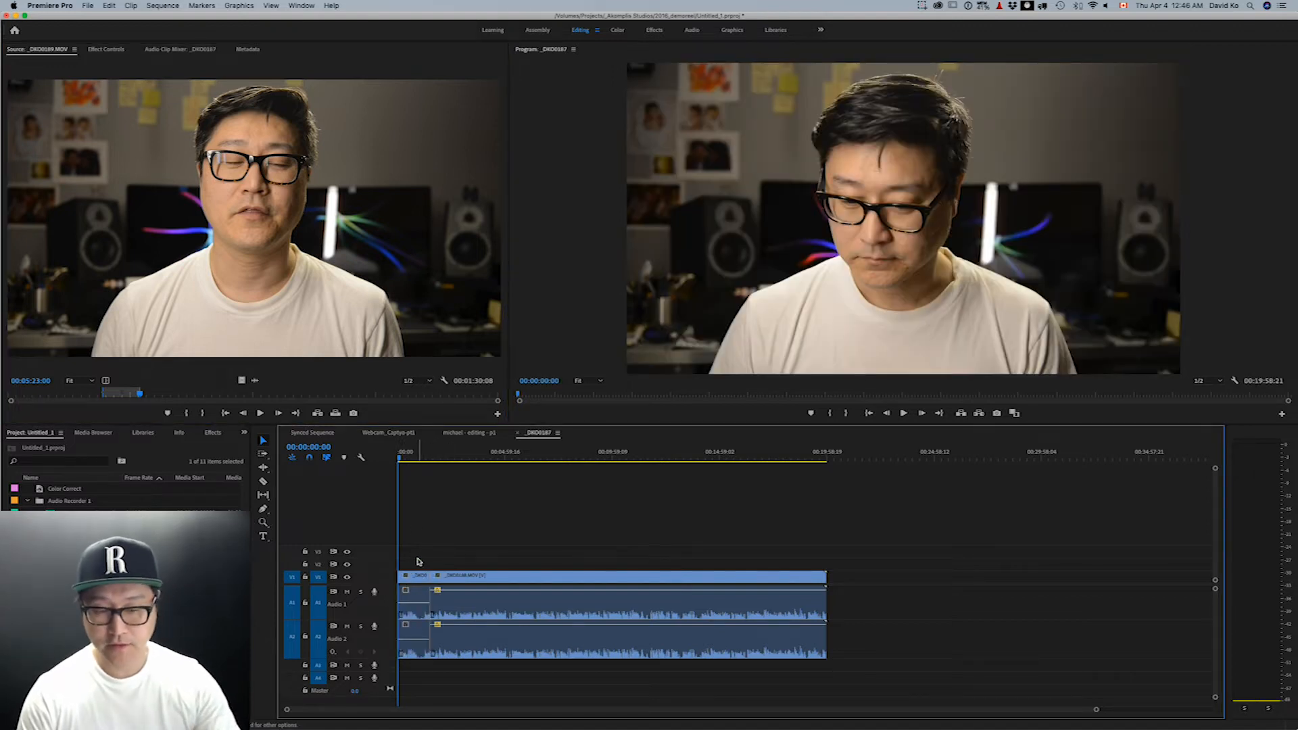
click(461, 579)
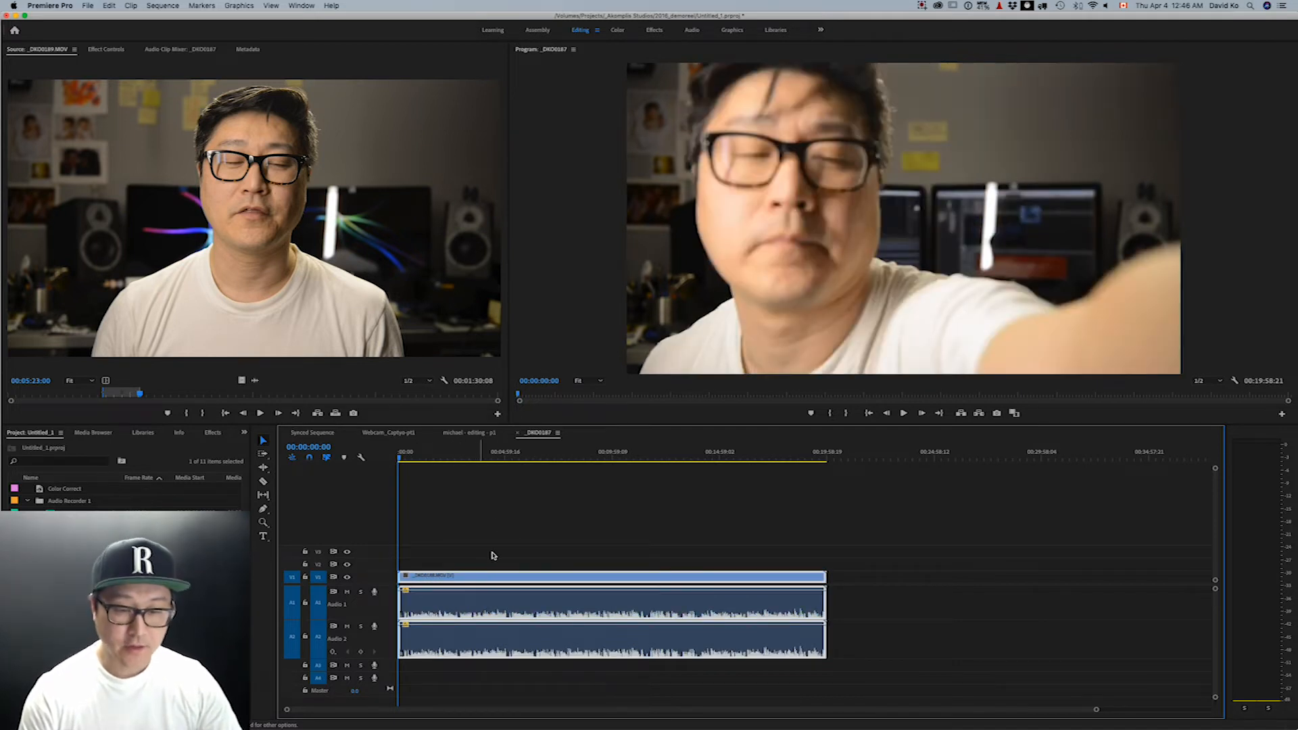
drag(467, 572, 610, 588)
drag(300, 251, 404, 586)
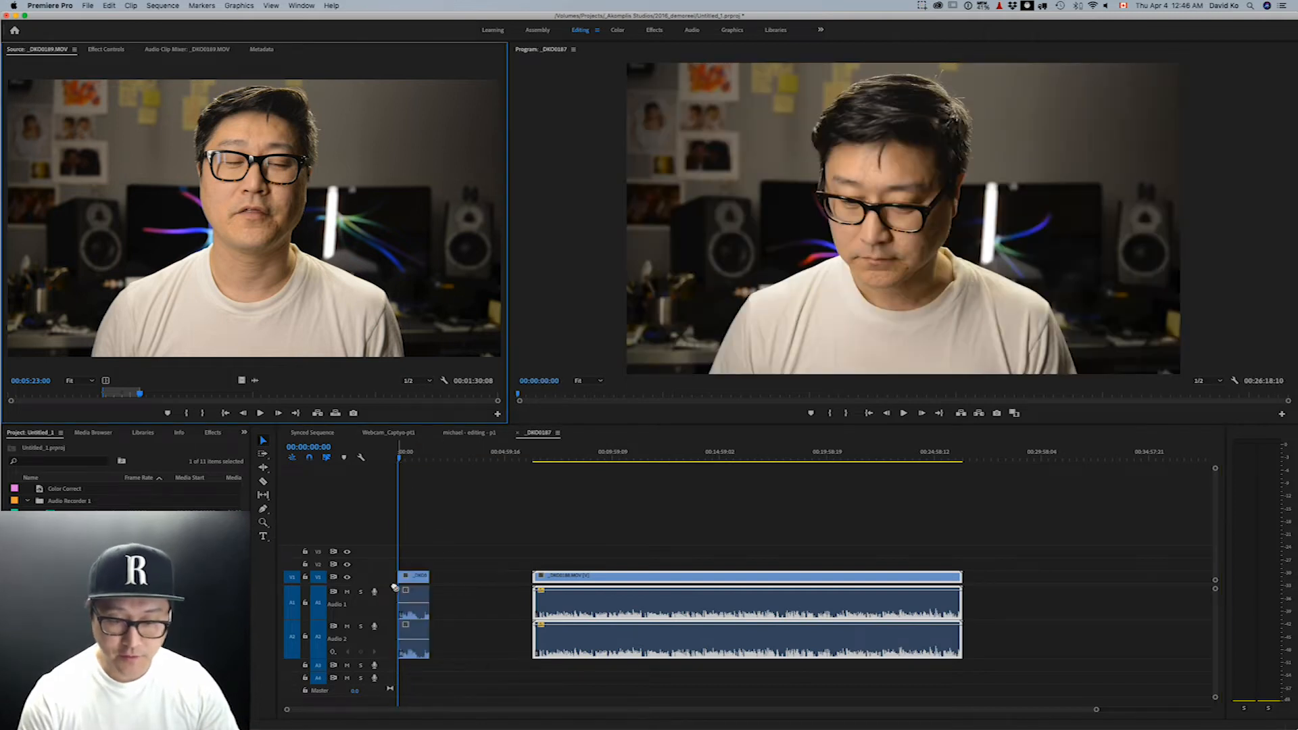
drag(622, 621, 520, 622)
key(super+z)
key(super+z)
key(super+z)
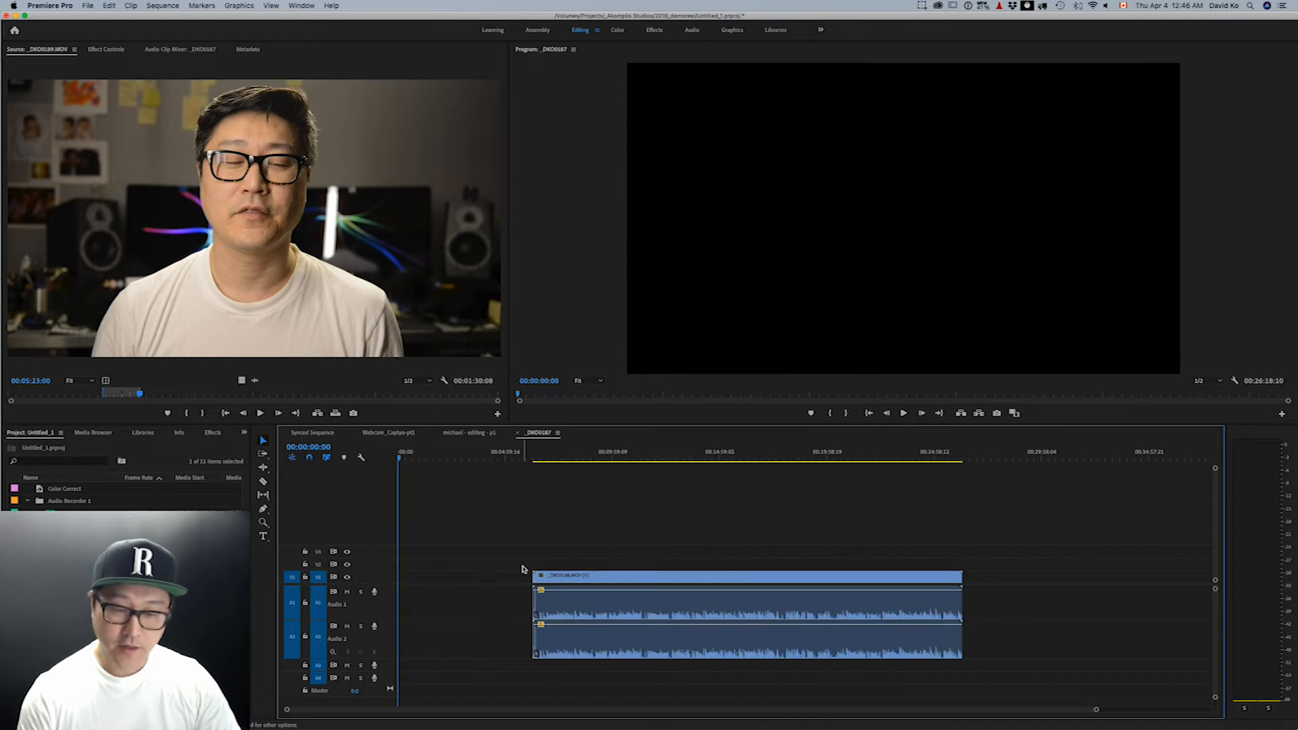
Insert the marked source range at the start of the sequence, ahead of the long clip
click(299, 280)
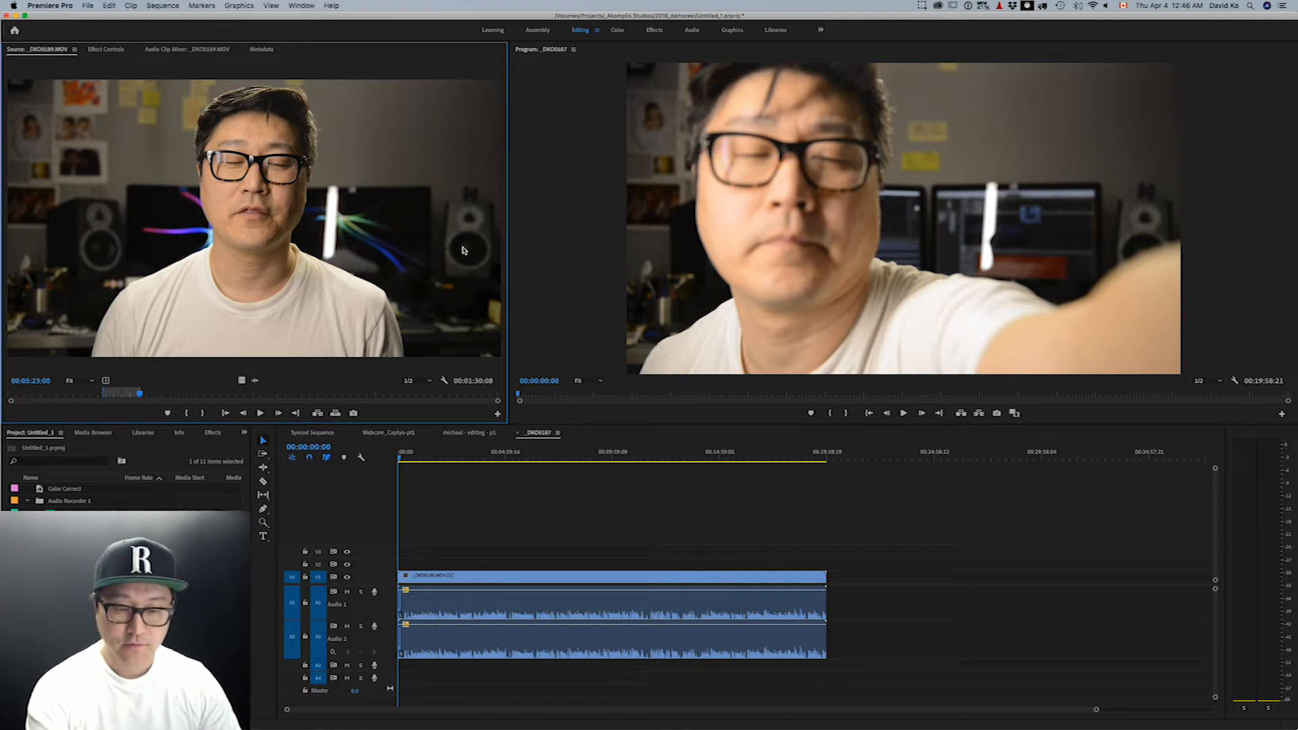
key(comma)
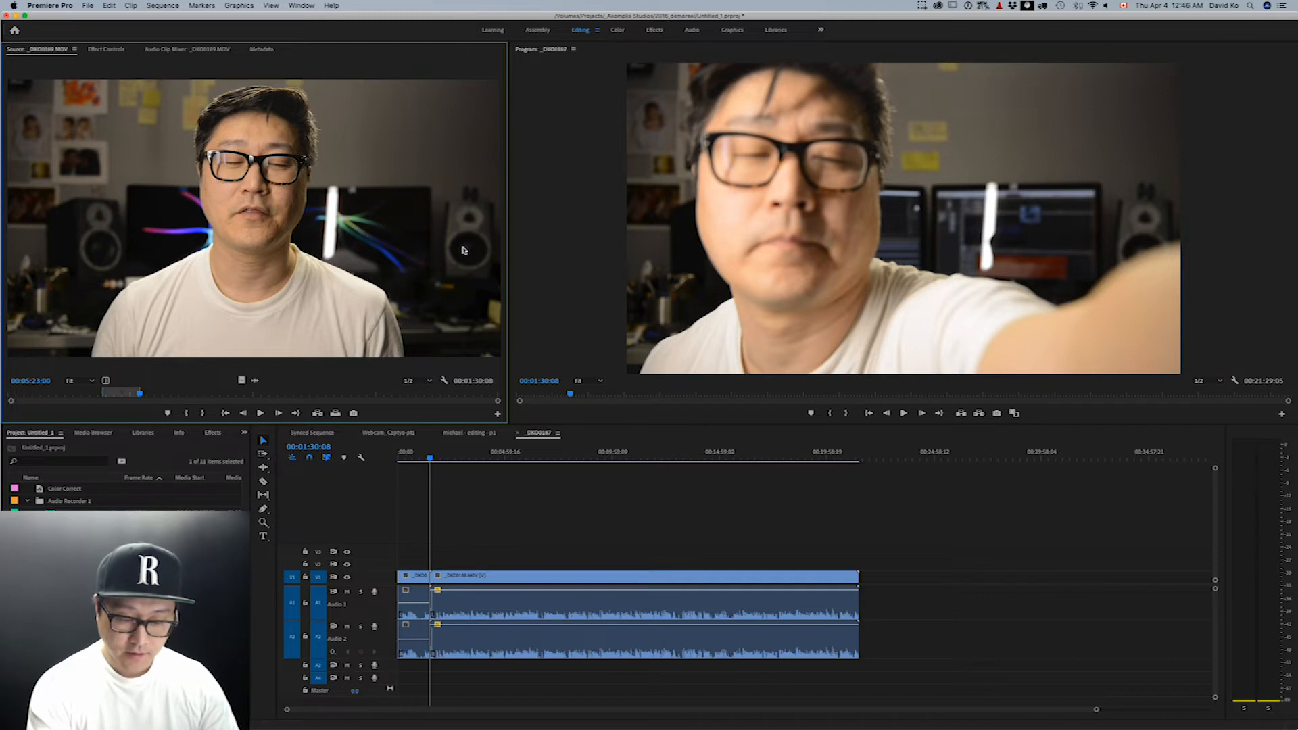
Place the sequence playhead at 00:05:51:05 and mark the source clip from 00:08:19:15 to 00:09:35:06
click(429, 457)
drag(429, 457, 523, 457)
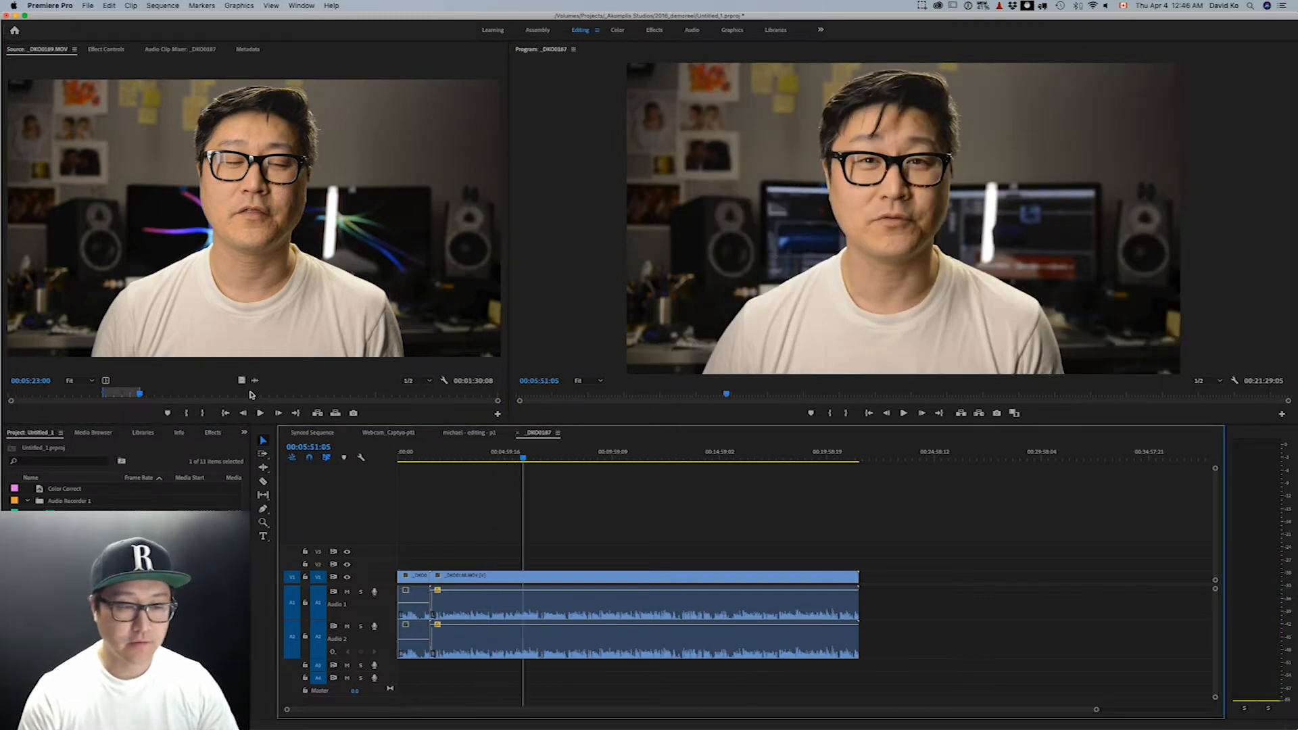
click(212, 396)
key(i)
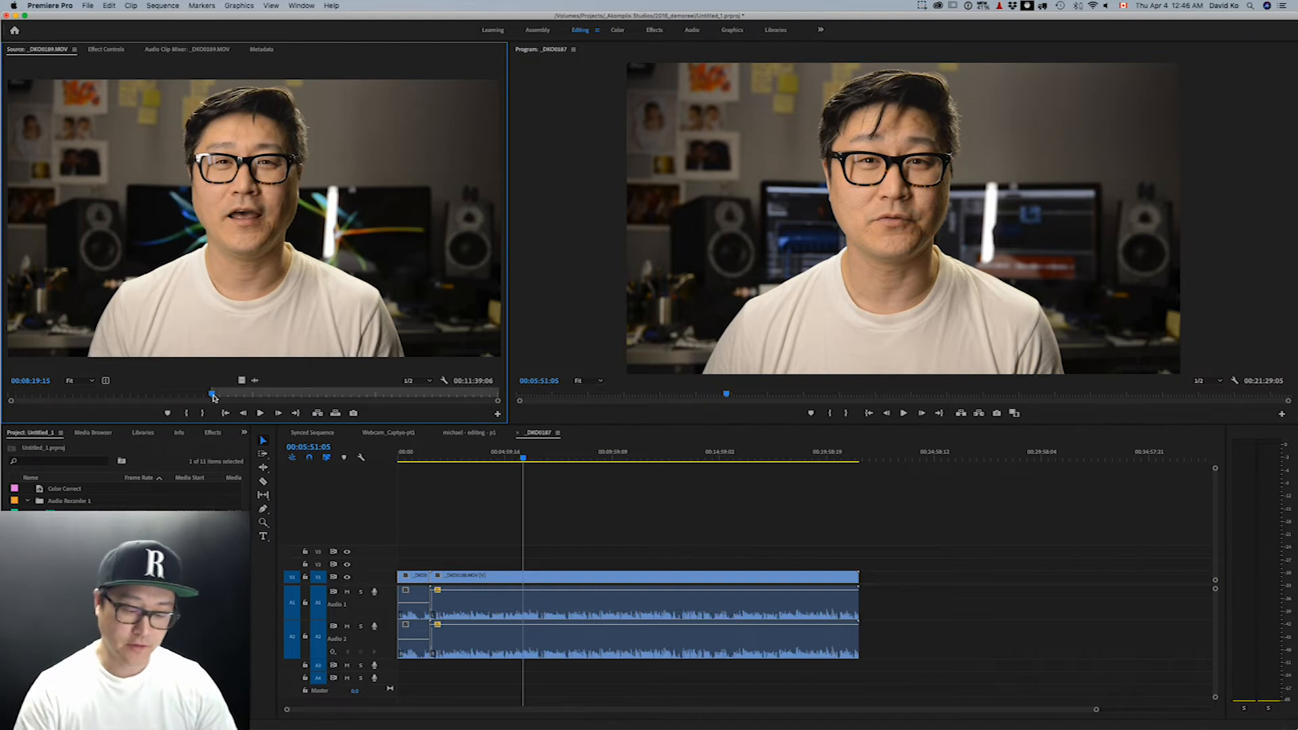
key(space)
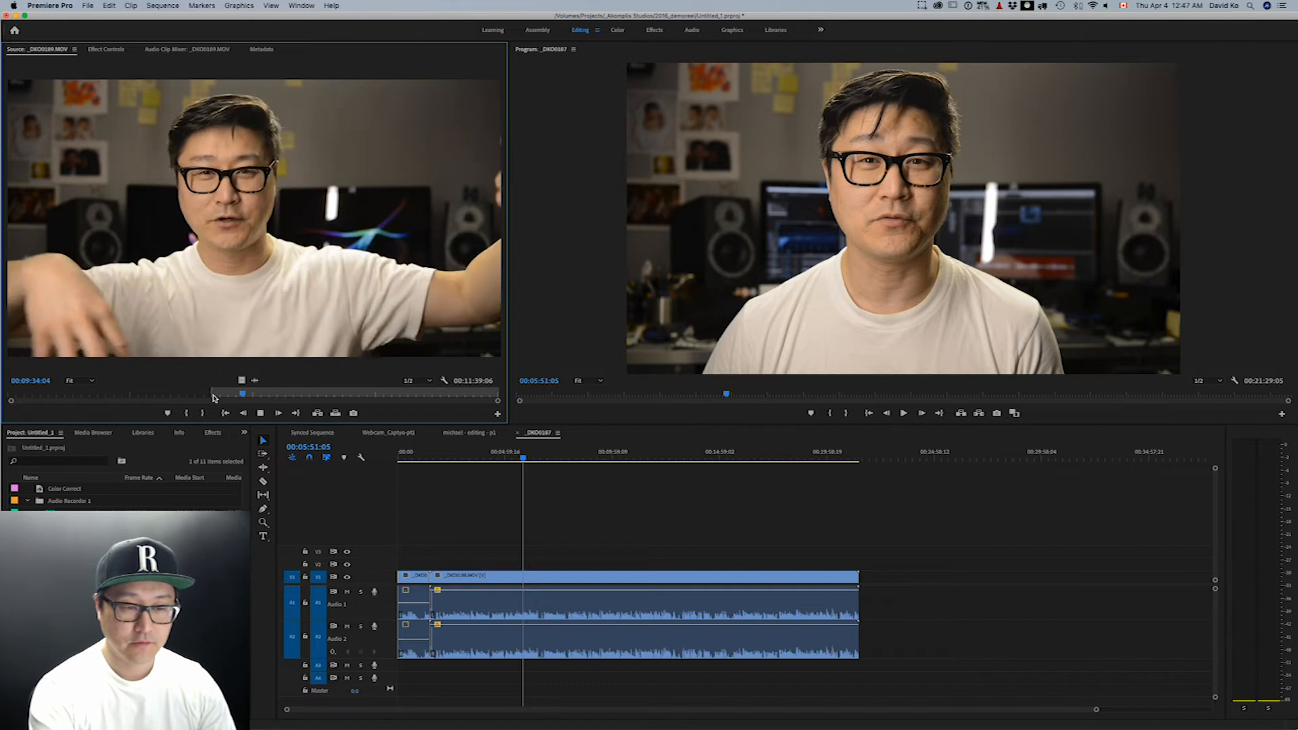
key(space)
key(o)
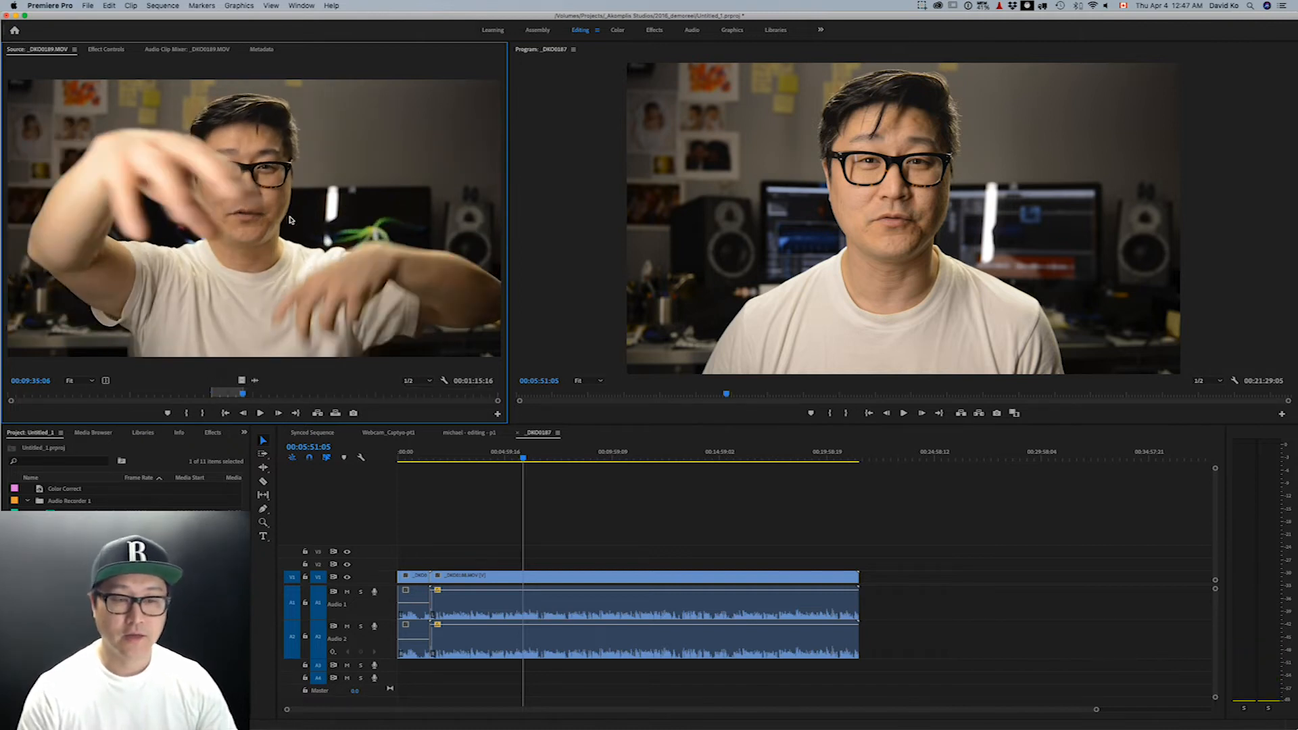
Overwrite the long clip with the marked source range, starting at 00:05:51:05 in the sequence
drag(291, 220, 520, 604)
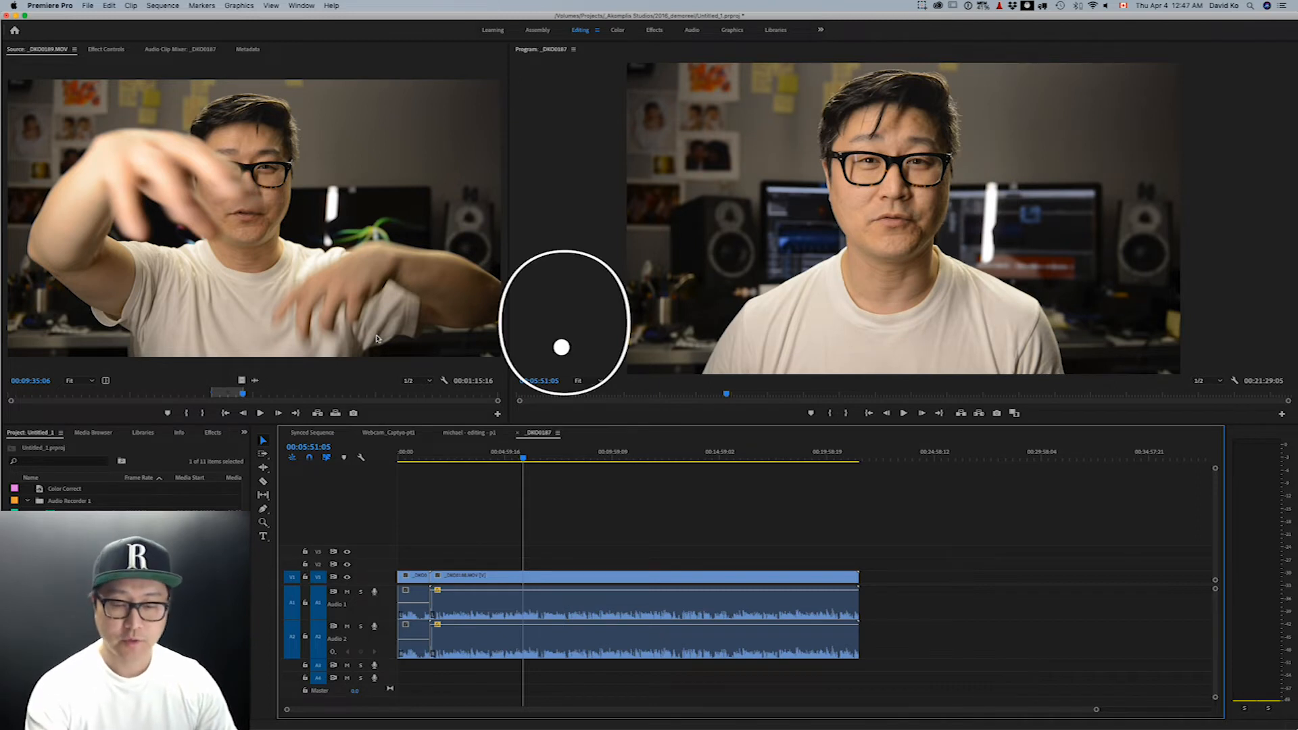
key(period)
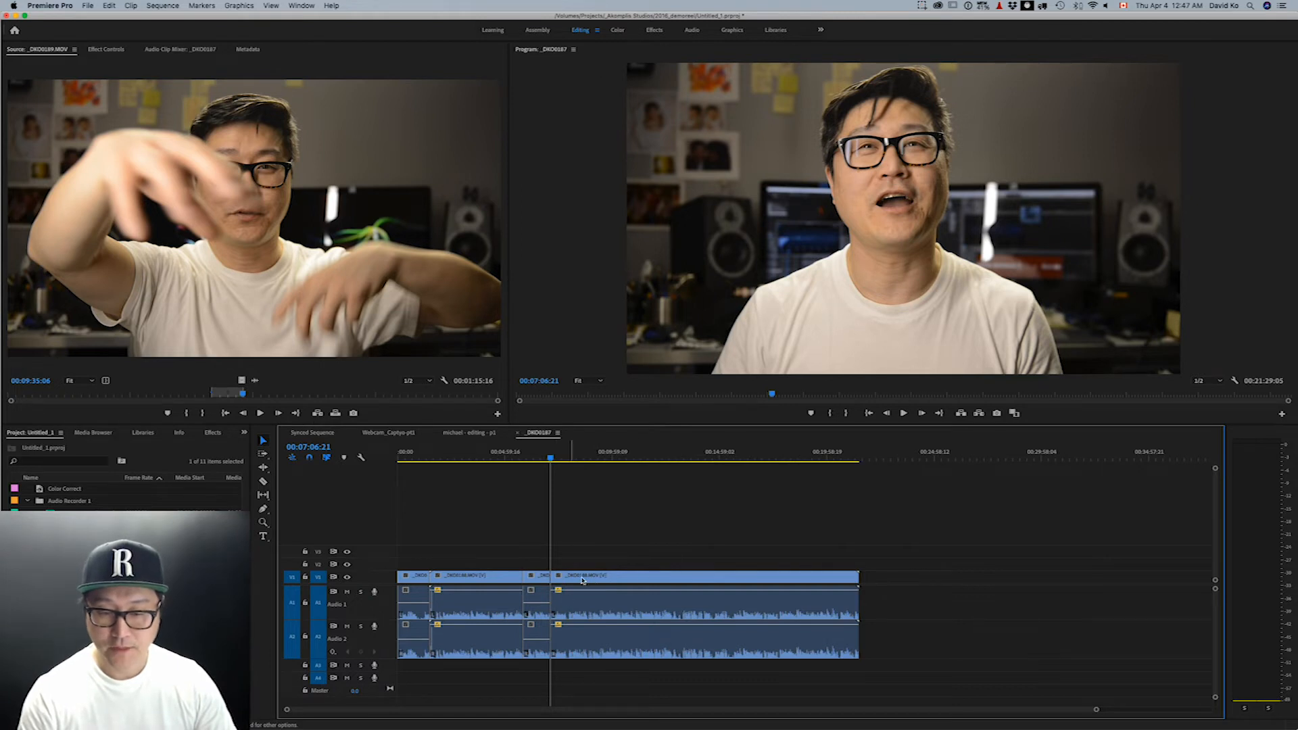
Scrub the sequence to 00:04:51:18 and trim back the end of the second clip, leaving a gap before the third clip
drag(550, 459, 467, 474)
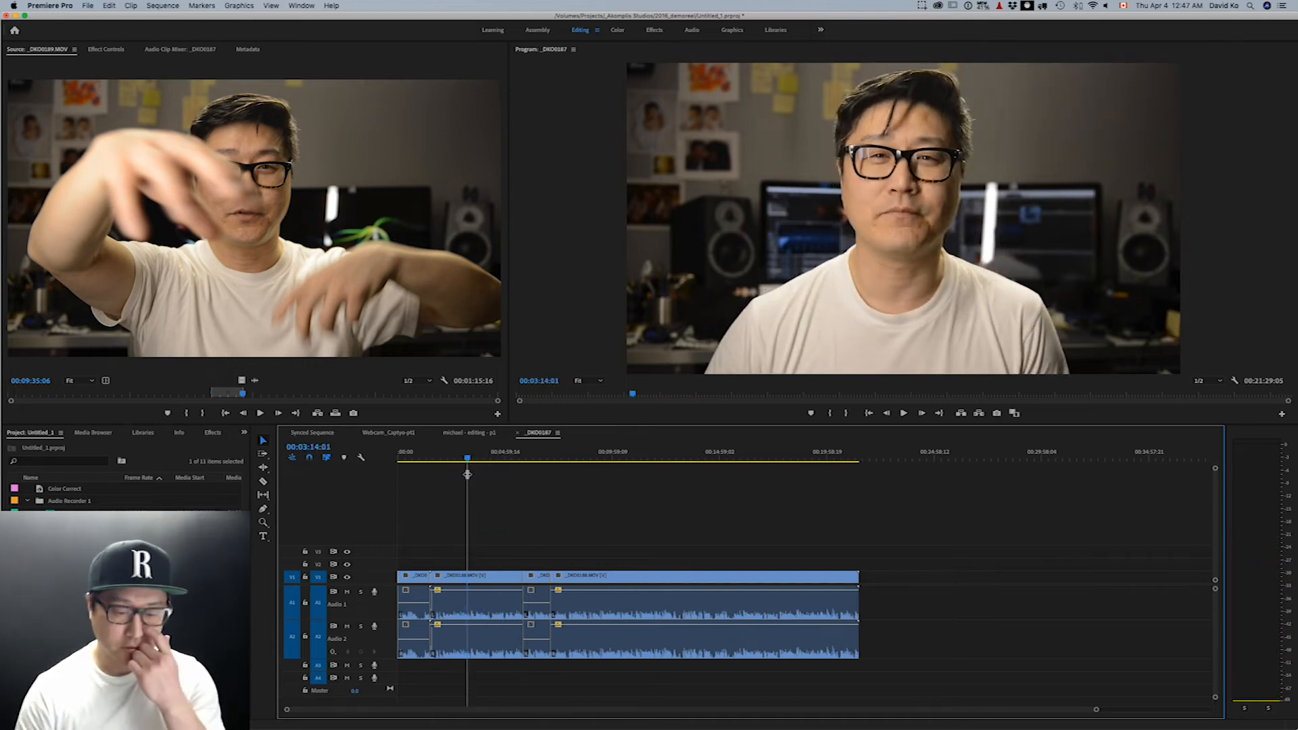
click(335, 291)
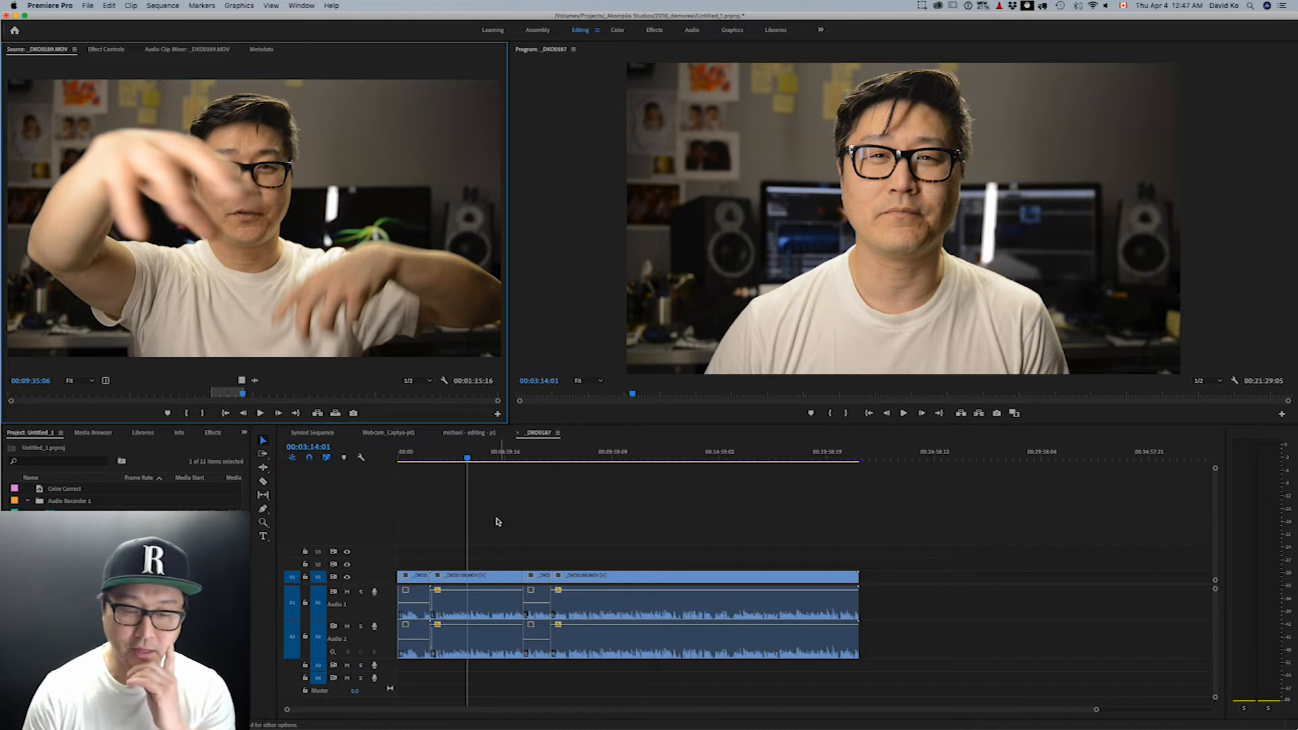
drag(466, 458, 494, 462)
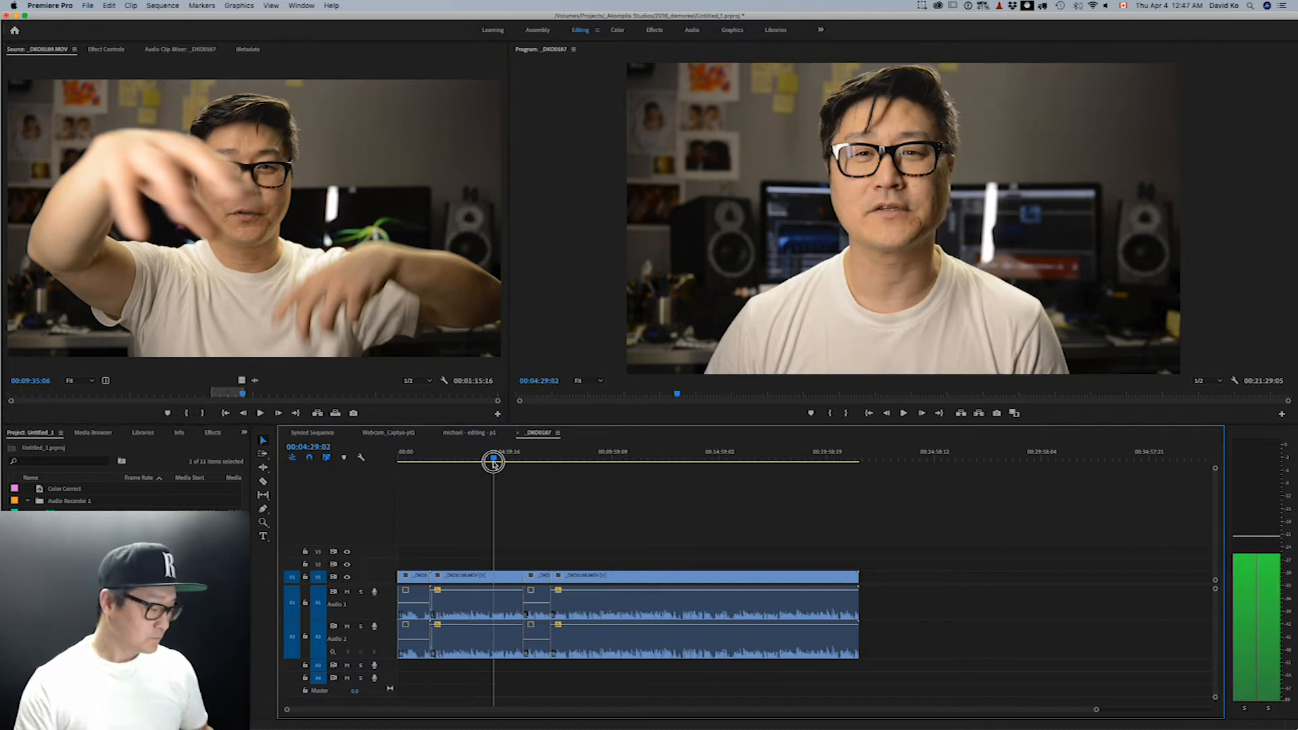
drag(493, 462, 508, 461)
drag(521, 575, 517, 575)
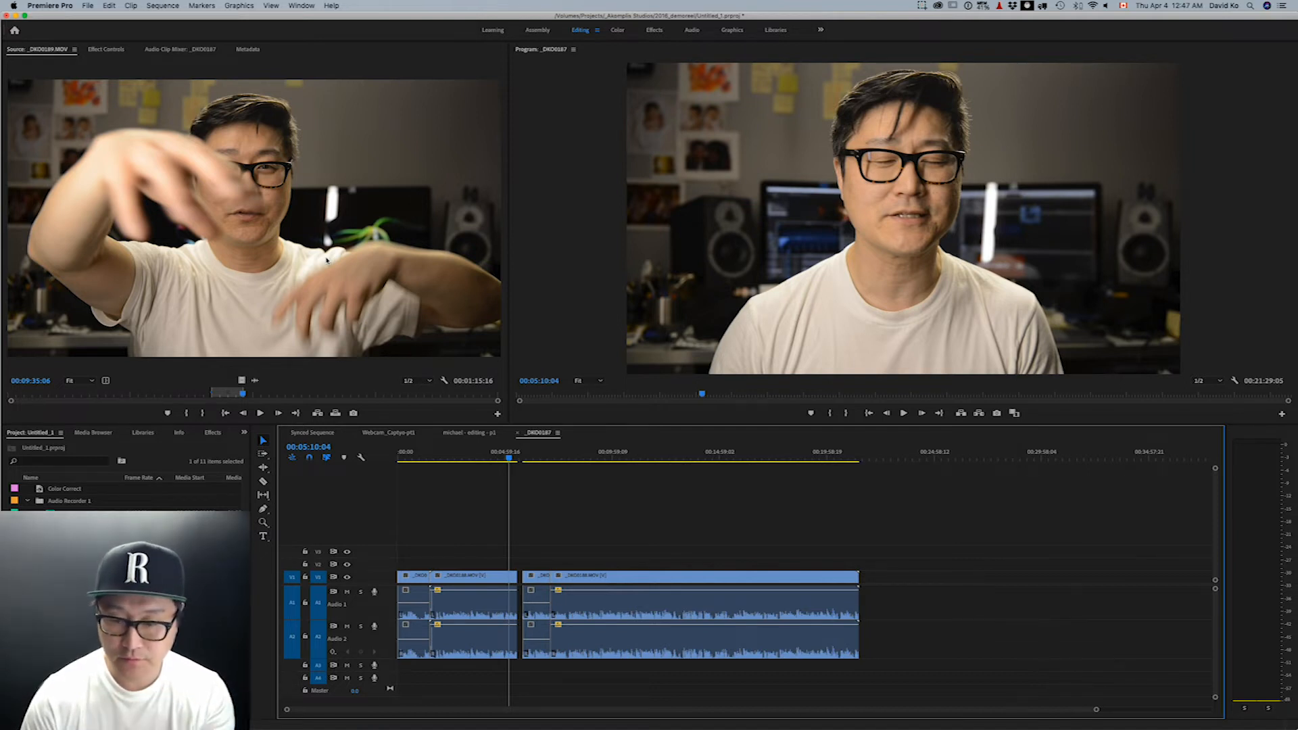
key(cmd+s)
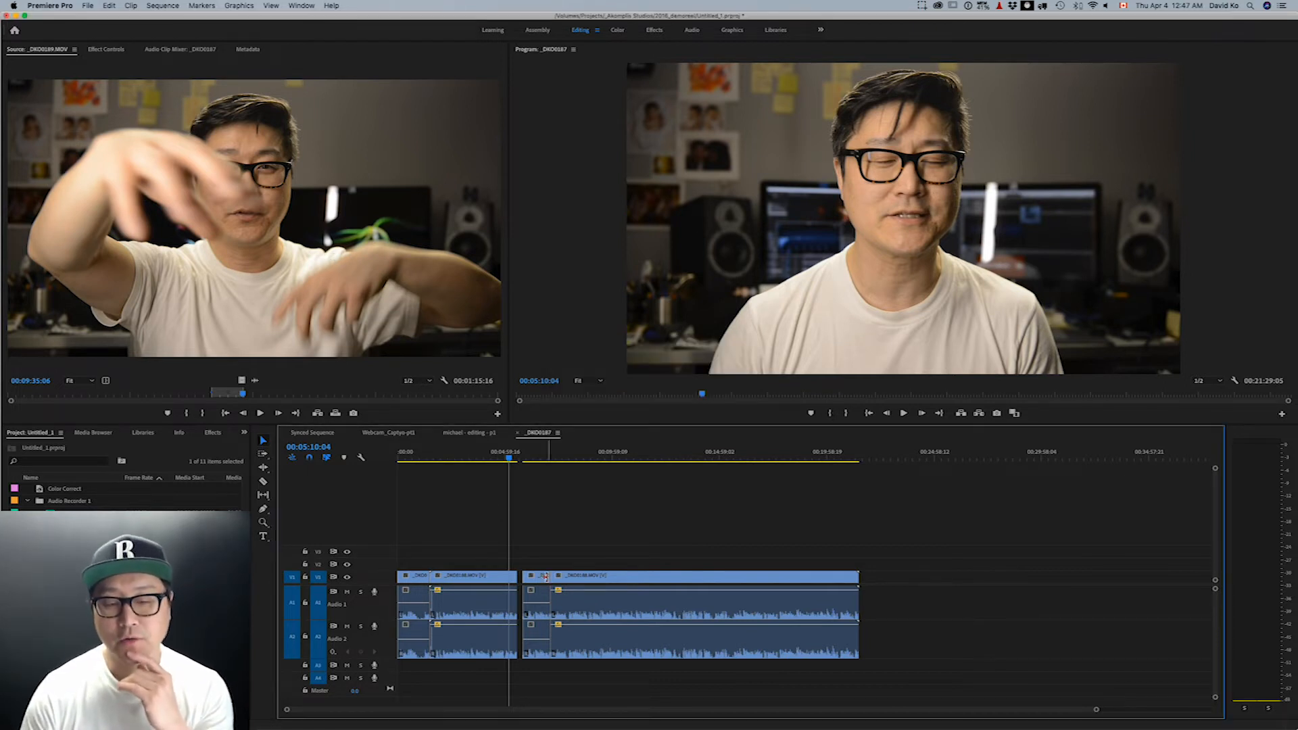
drag(513, 575, 516, 576)
drag(510, 456, 503, 456)
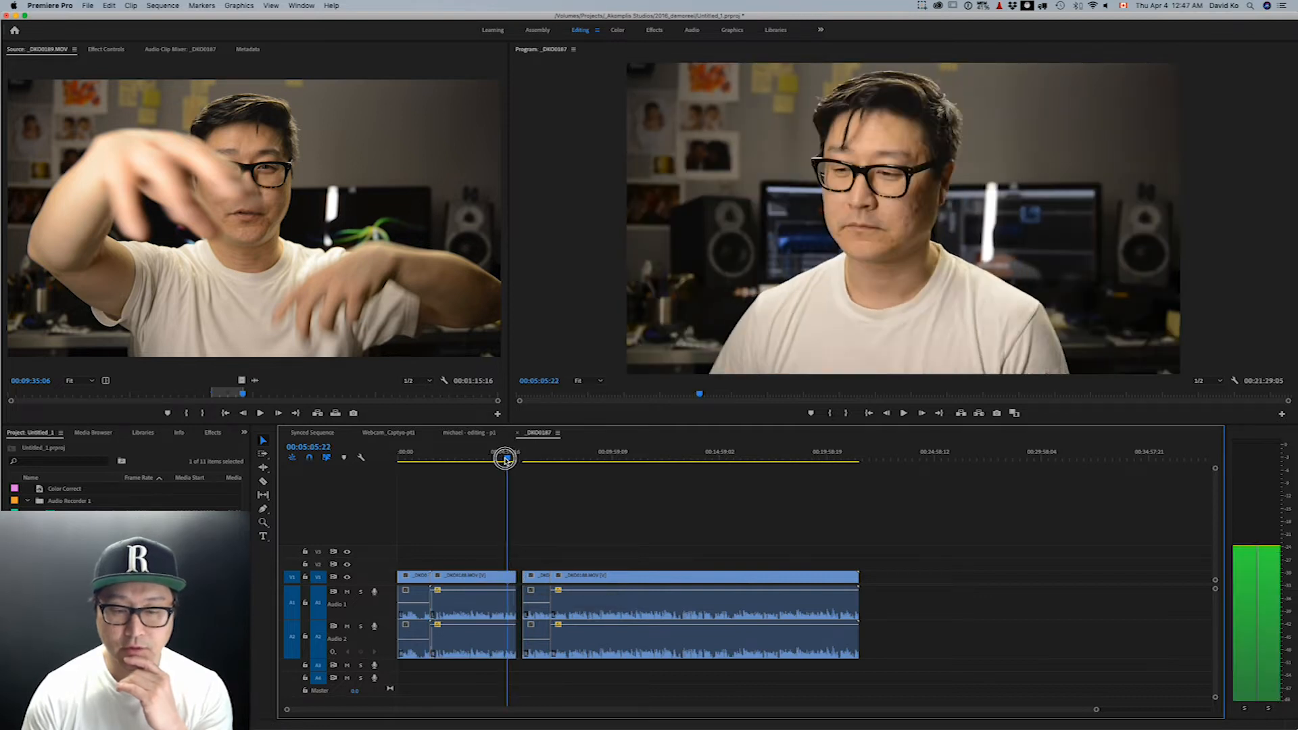
drag(513, 577, 508, 579)
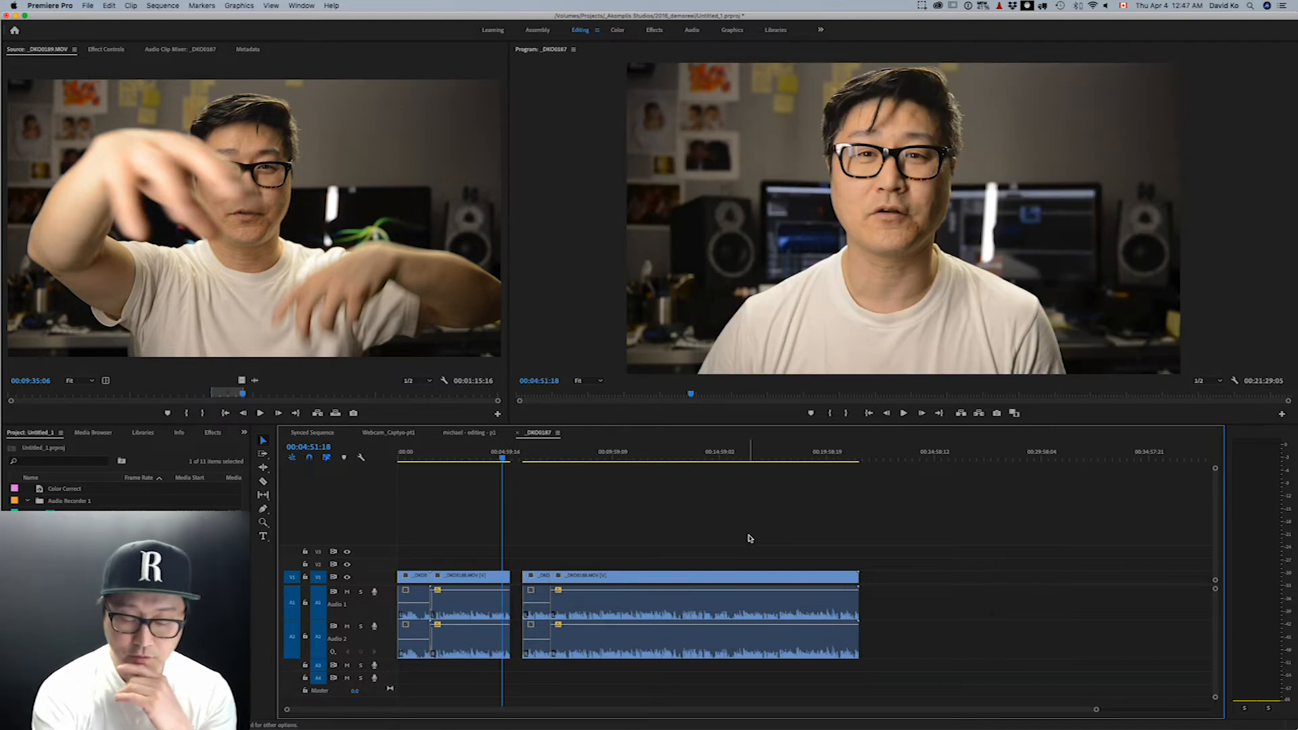
Trim the end of the second clip further back to 00:05:00:02 in the sequence
key(equal)
key(equal)
key(minus)
key(minus)
key(equal)
key(equal)
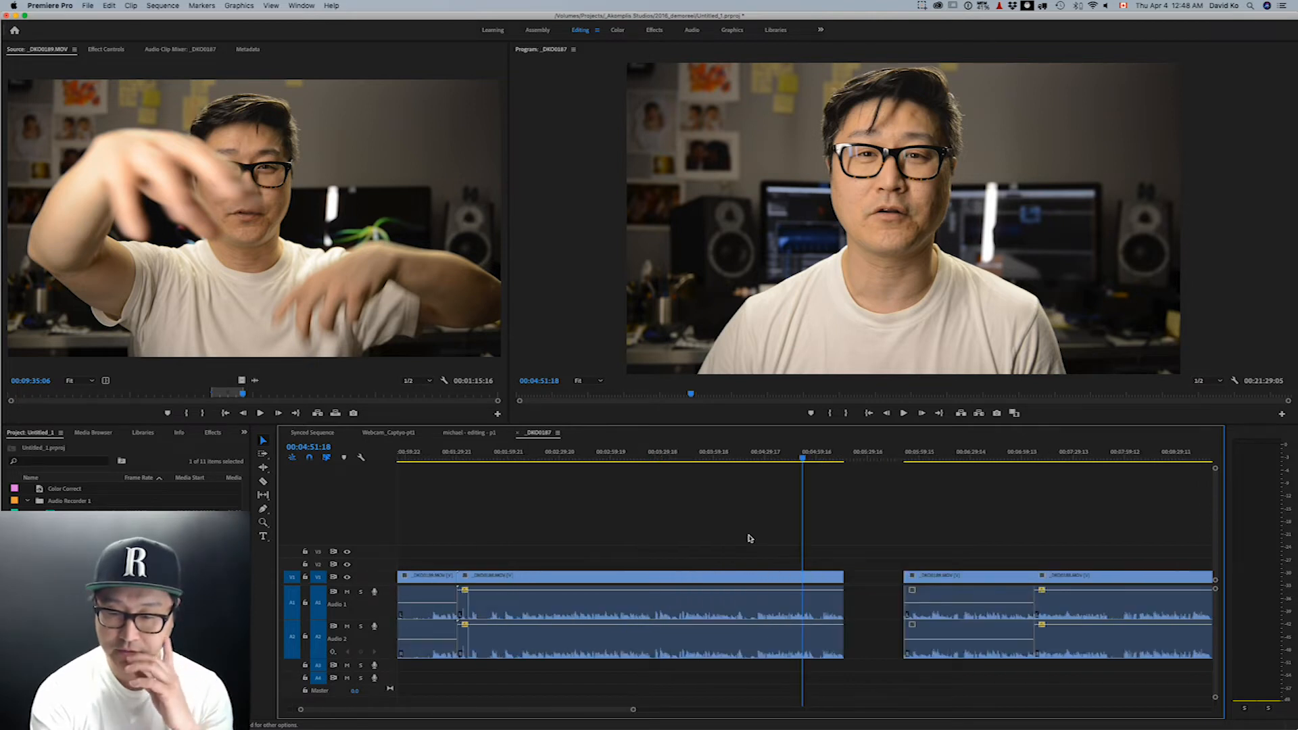
key(minus)
key(minus)
key(equal)
key(equal)
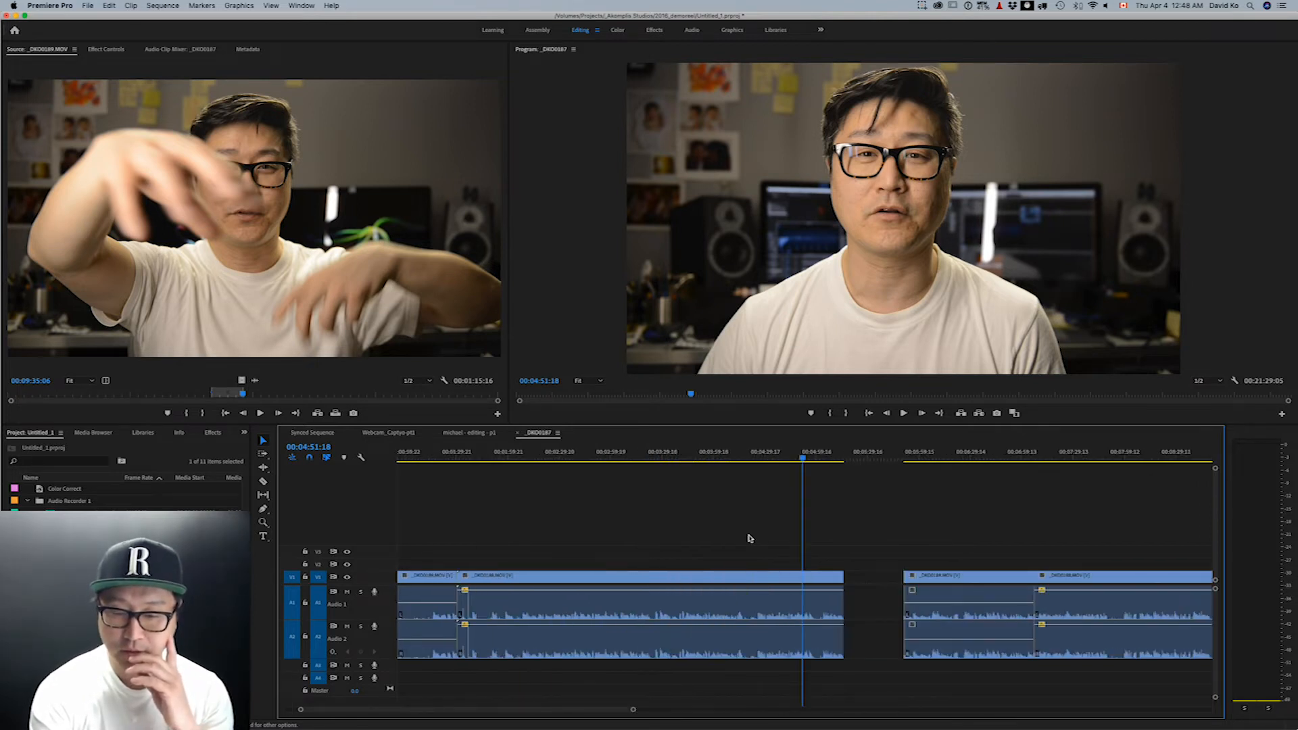
drag(842, 578, 812, 578)
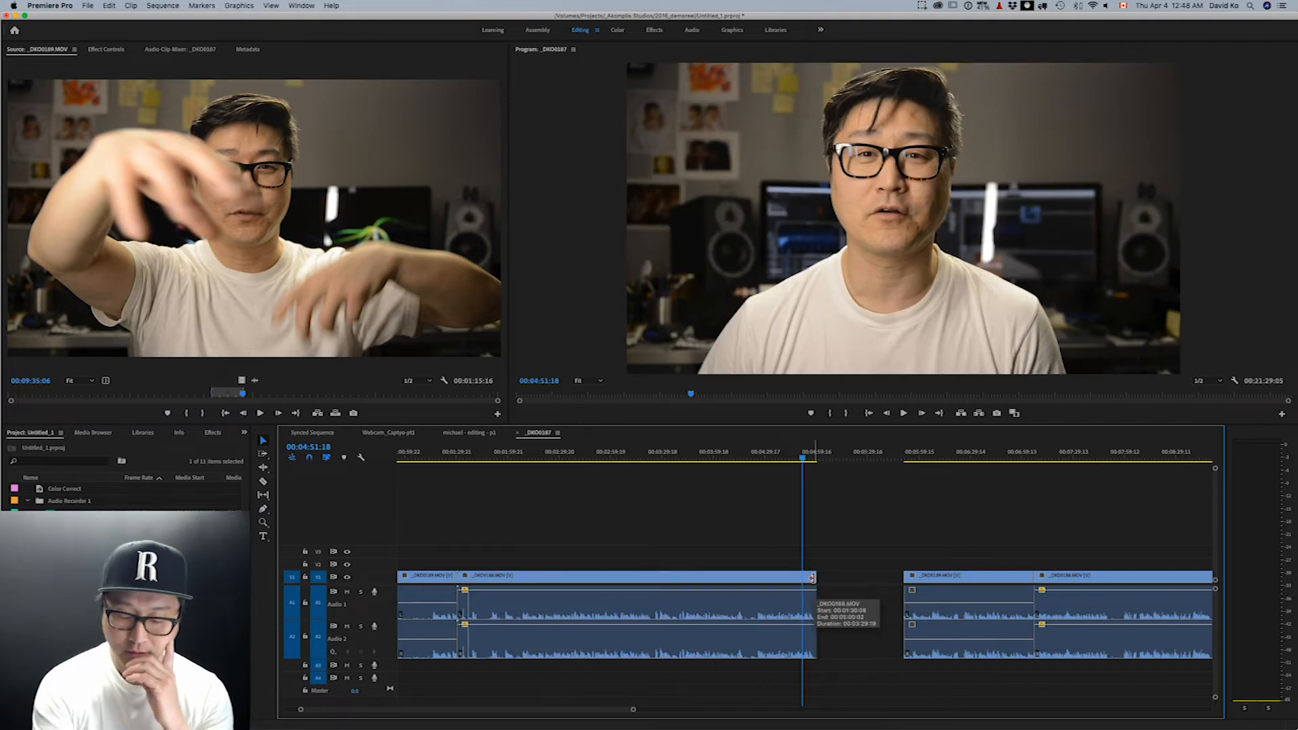
Step frame by frame around 00:04:51:18 near the second clip's end, then back to 00:04:51:00, checking the speech for a cut point
key(Left)
key(Left)
key(Left)
key(Left)
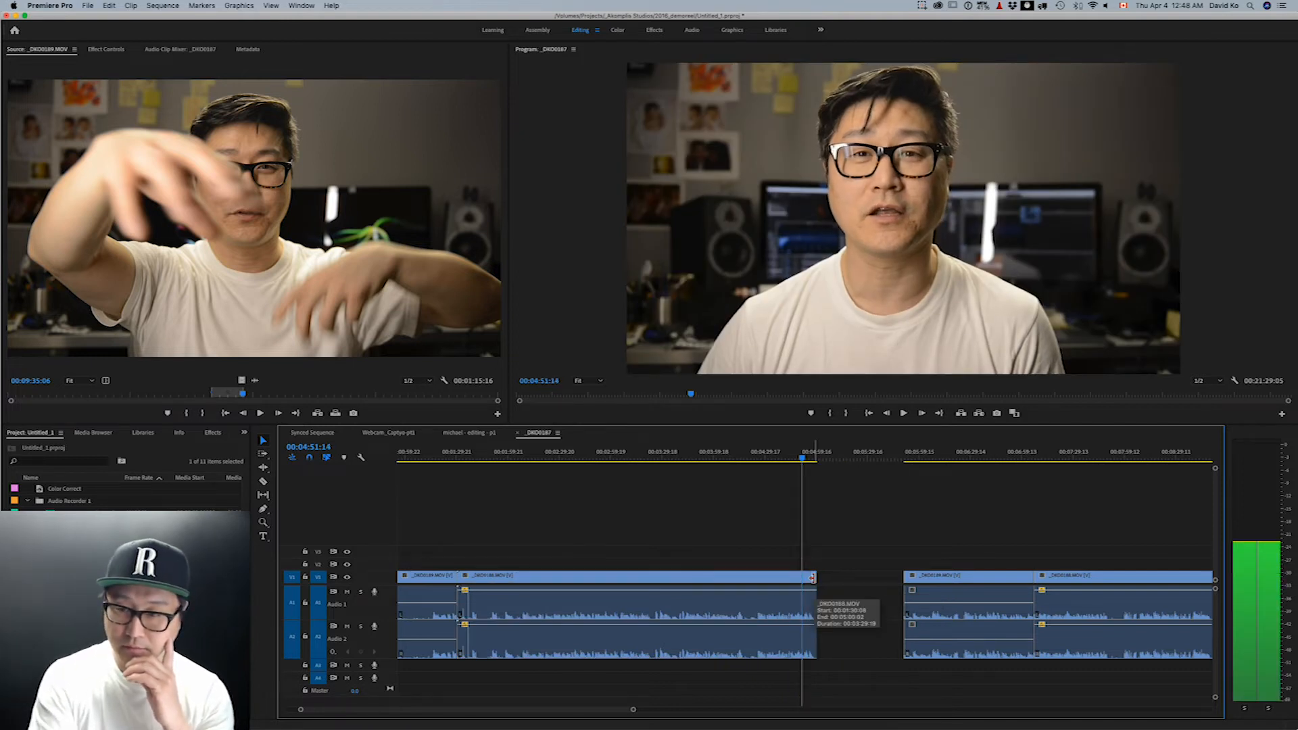
key(Right)
key(Right)
key(Right)
key(Right)
key(Right)
key(Right)
key(Left)
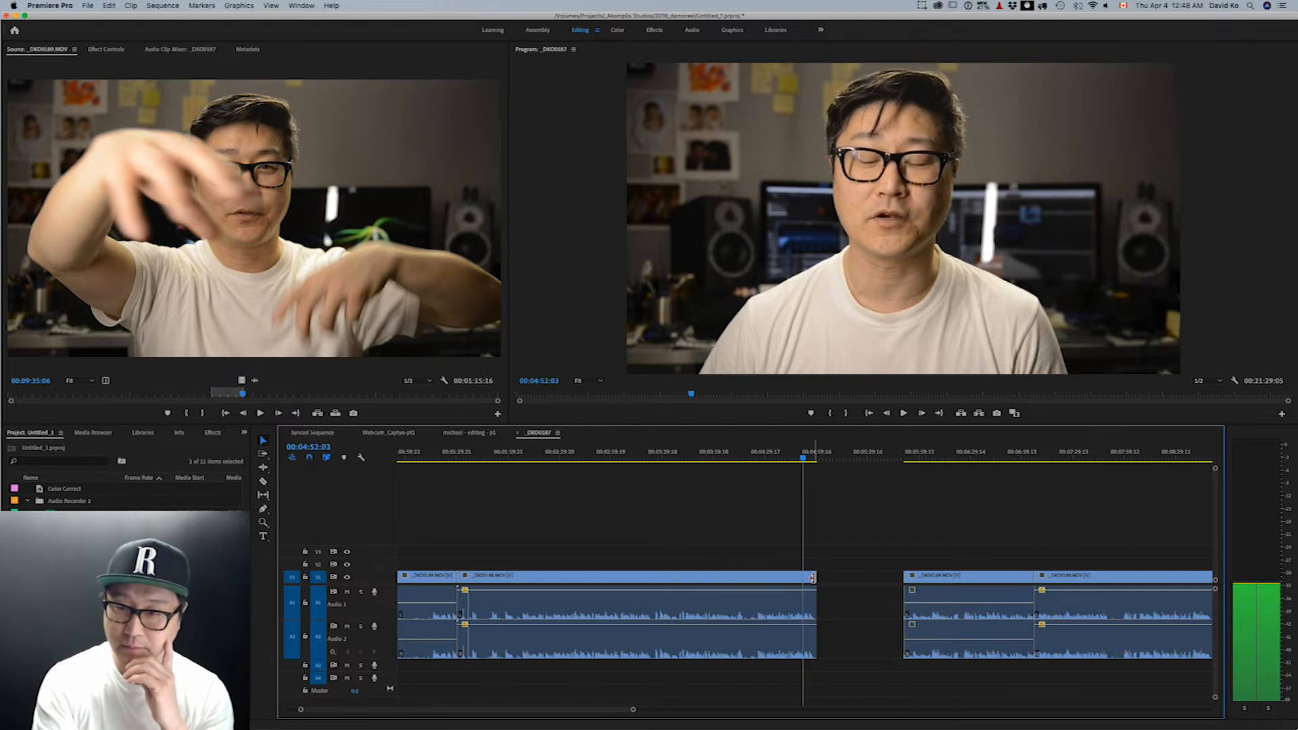
key(Right)
key(Left)
key(Left)
key(Left)
key(Left)
key(Left)
key(Left)
key(Left)
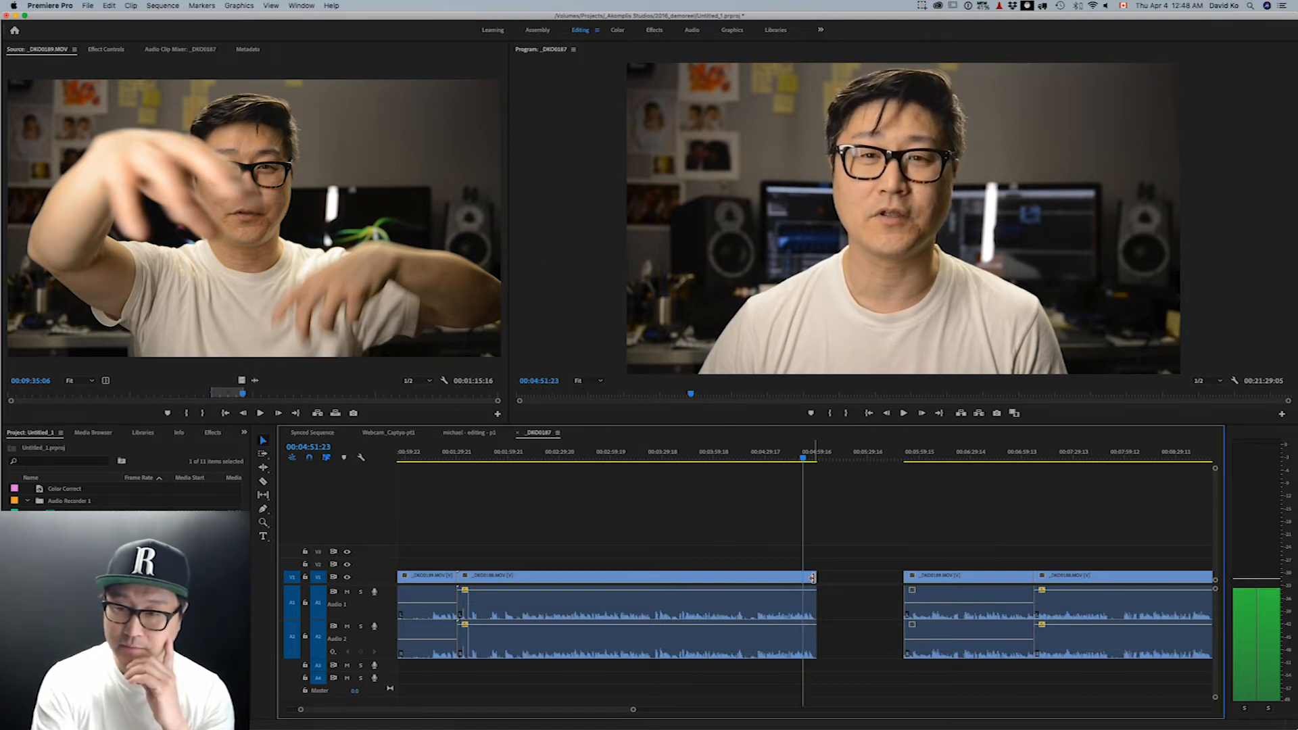
key(Left)
key(Left)
key(Left)
key(Left)
key(Left)
key(Left)
key(Left)
key(Left)
key(Left)
key(Left)
key(Left)
key(Left)
key(Left)
key(Left)
key(Left)
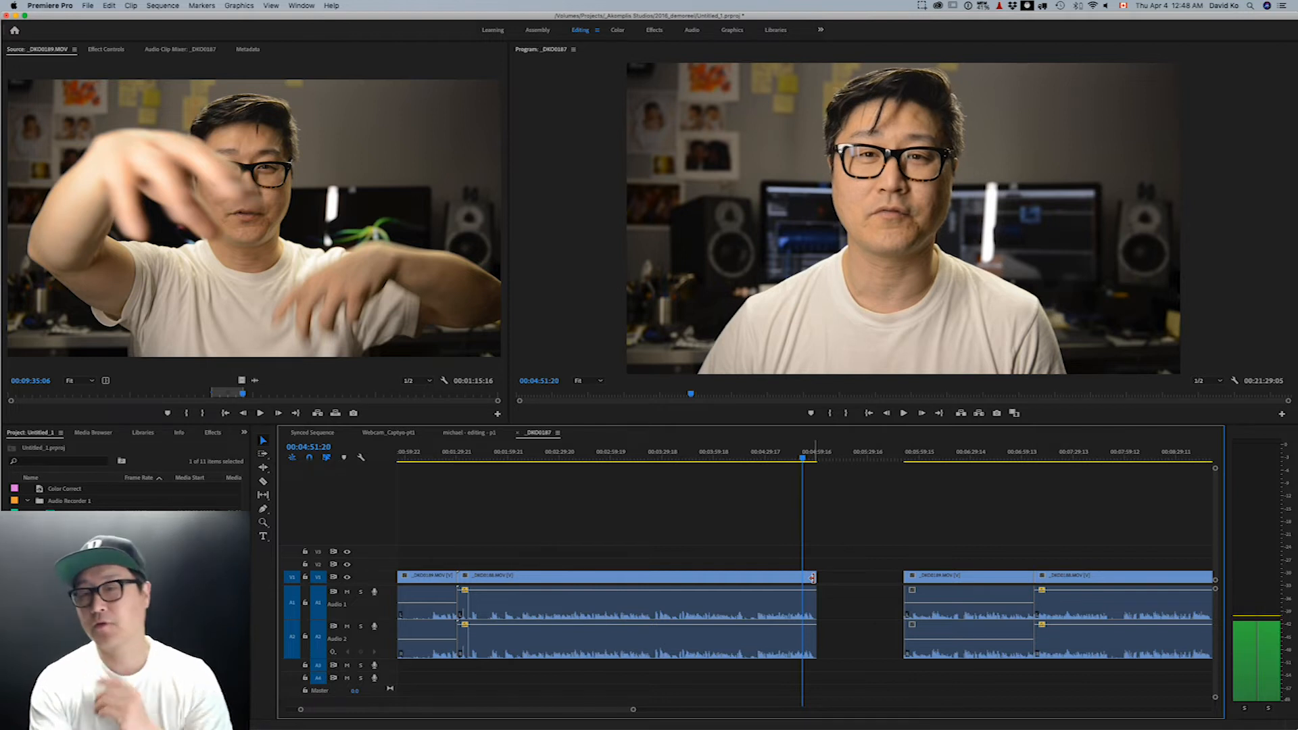
key(Left)
key(Left)
key(Left)
key(Left)
key(Left)
key(Left)
key(Left)
key(Left)
key(Left)
key(Left)
key(Left)
key(Left)
key(Left)
key(Left)
key(Left)
key(Left)
key(Left)
key(Left)
key(Left)
key(Left)
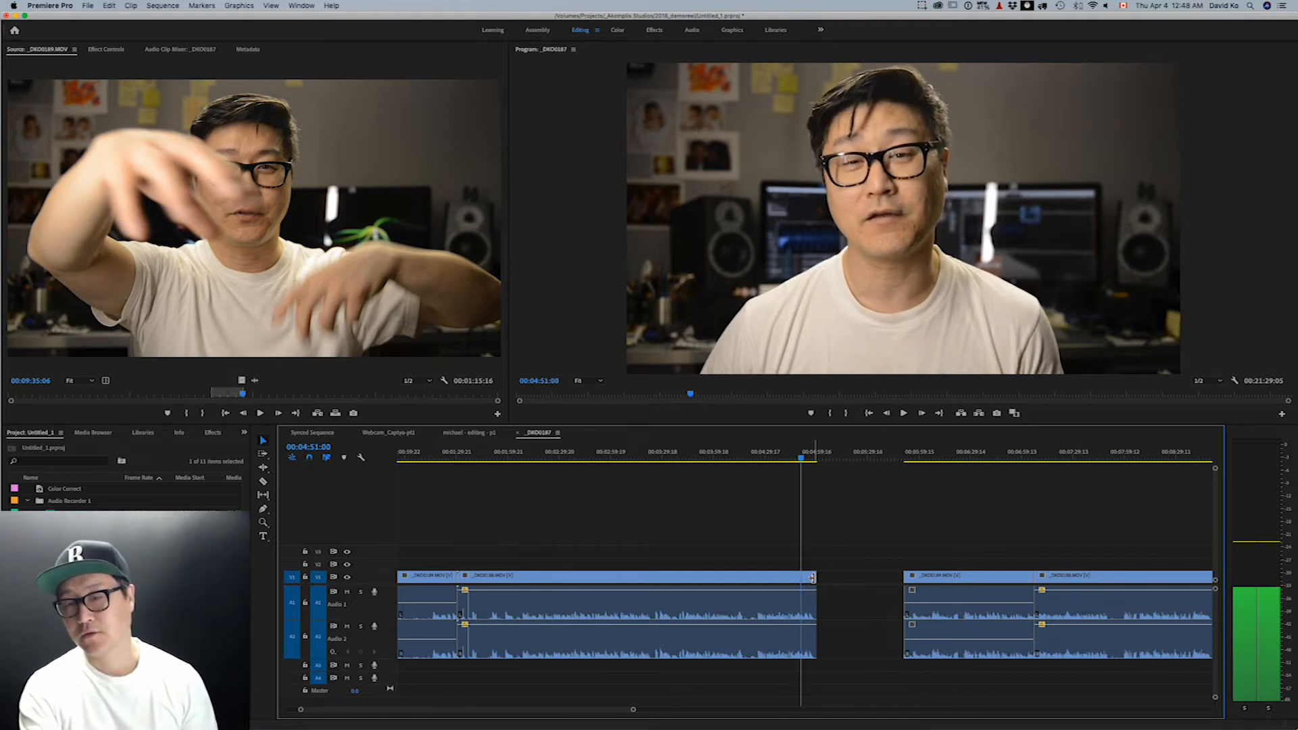
Step forward frame by frame near the second clip's end to 00:04:52:19, checking the speech for a cut point
key(Right)
key(Right)
key(Right)
key(Right)
key(Right)
key(Right)
key(Right)
key(Right)
key(Right)
key(Right)
key(Right)
key(Right)
key(Right)
key(Right)
key(Right)
key(Right)
key(Right)
key(Right)
key(Right)
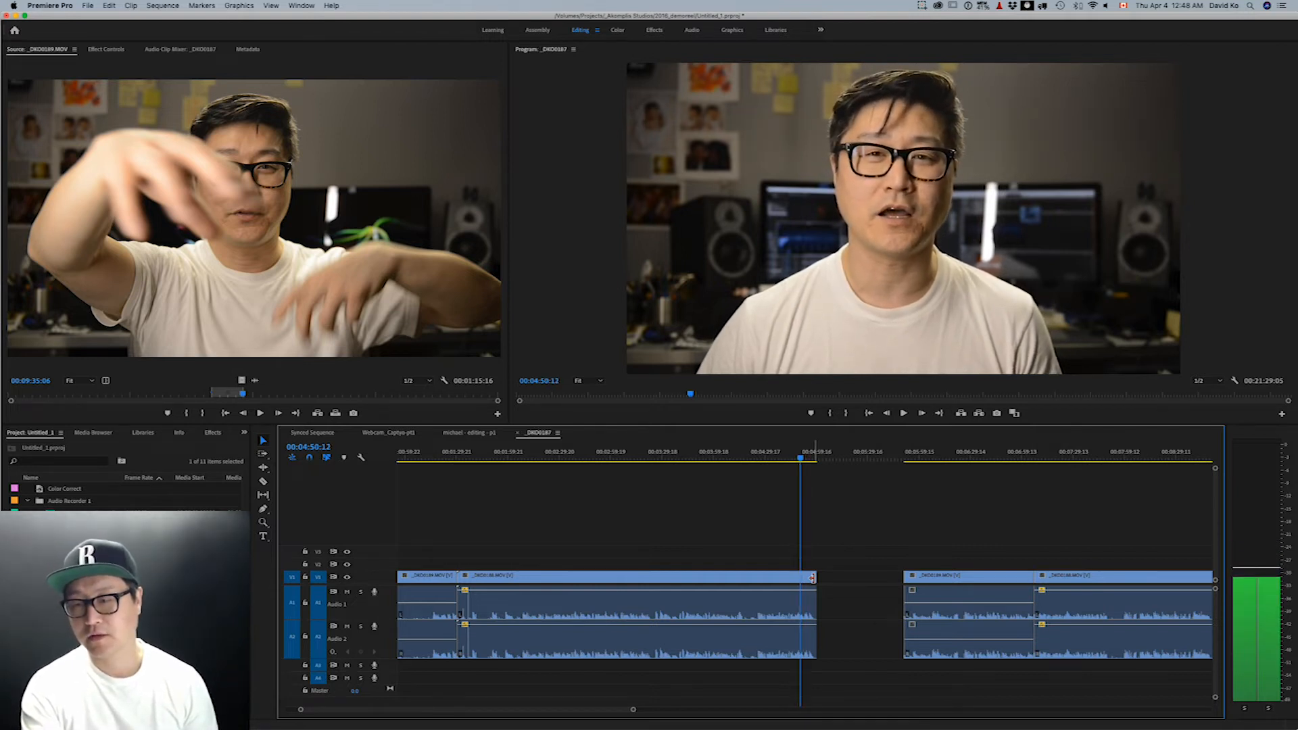
key(Right)
key(Right)
key(Right)
key(Right)
key(Right)
key(Right)
key(Right)
key(Right)
key(Right)
key(Right)
key(Right)
key(Right)
key(Right)
key(Right)
key(Right)
key(Right)
key(Right)
key(Right)
key(Right)
key(Right)
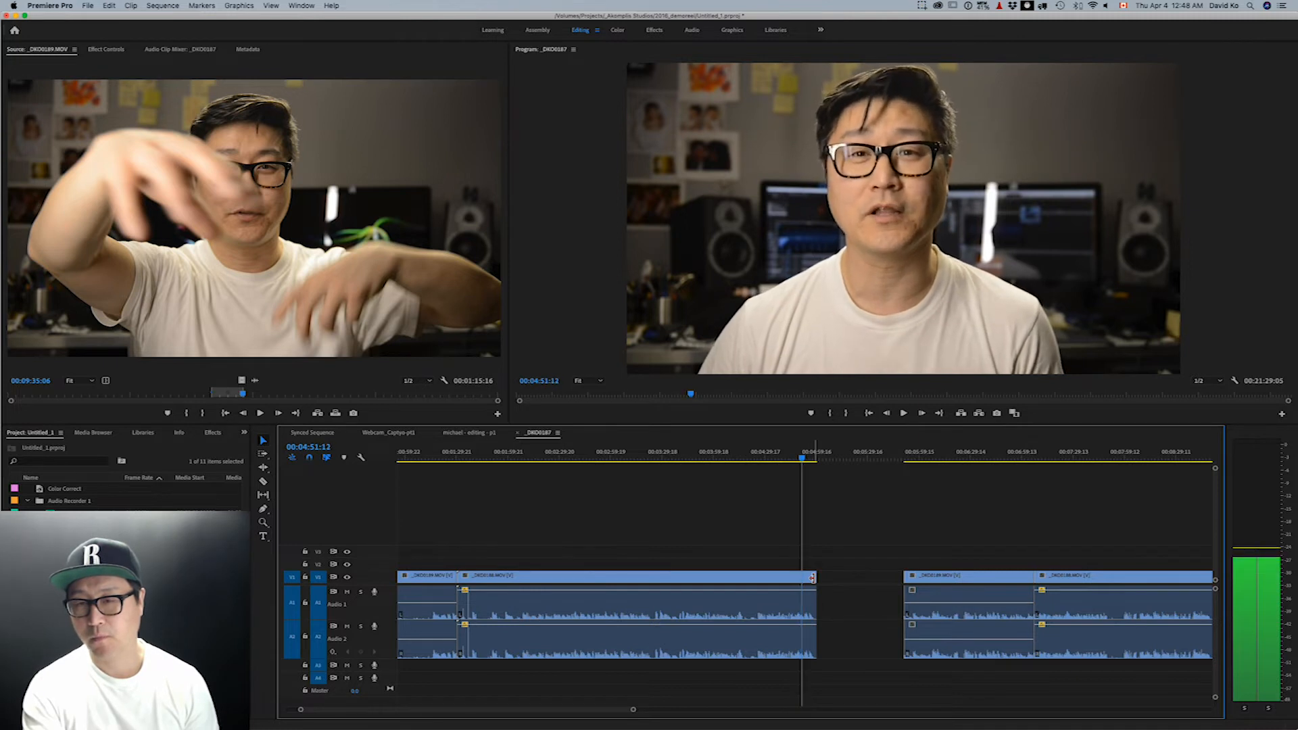
key(Right)
key(Right)
key(Right)
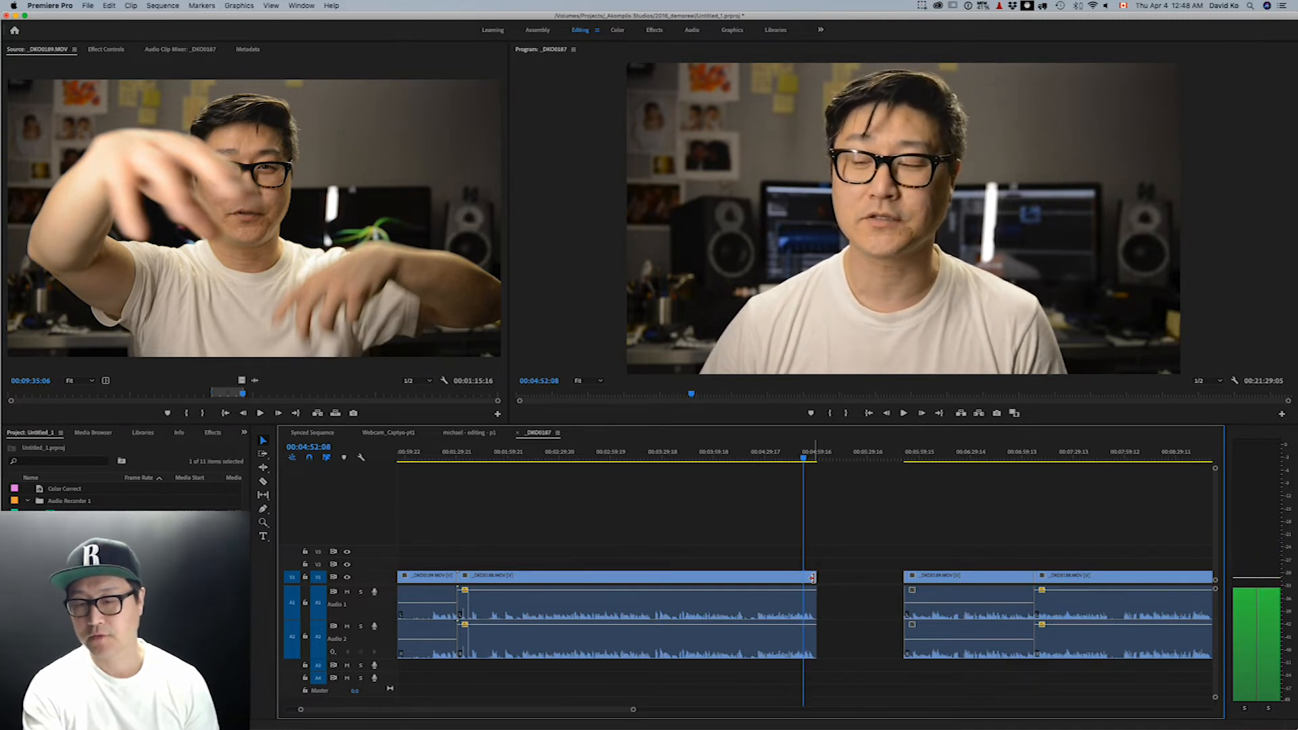
click(804, 461)
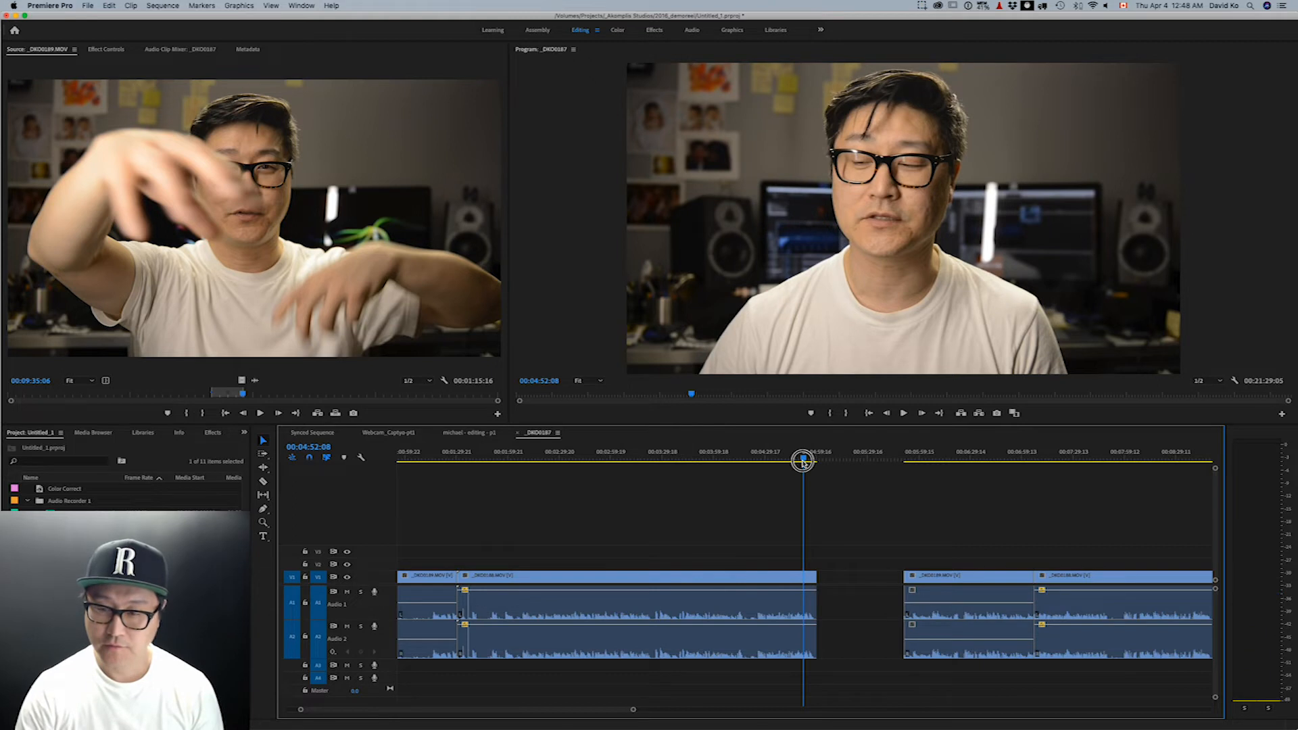
key(Right)
key(Right)
key(Right)
key(Right)
key(Right)
key(Right)
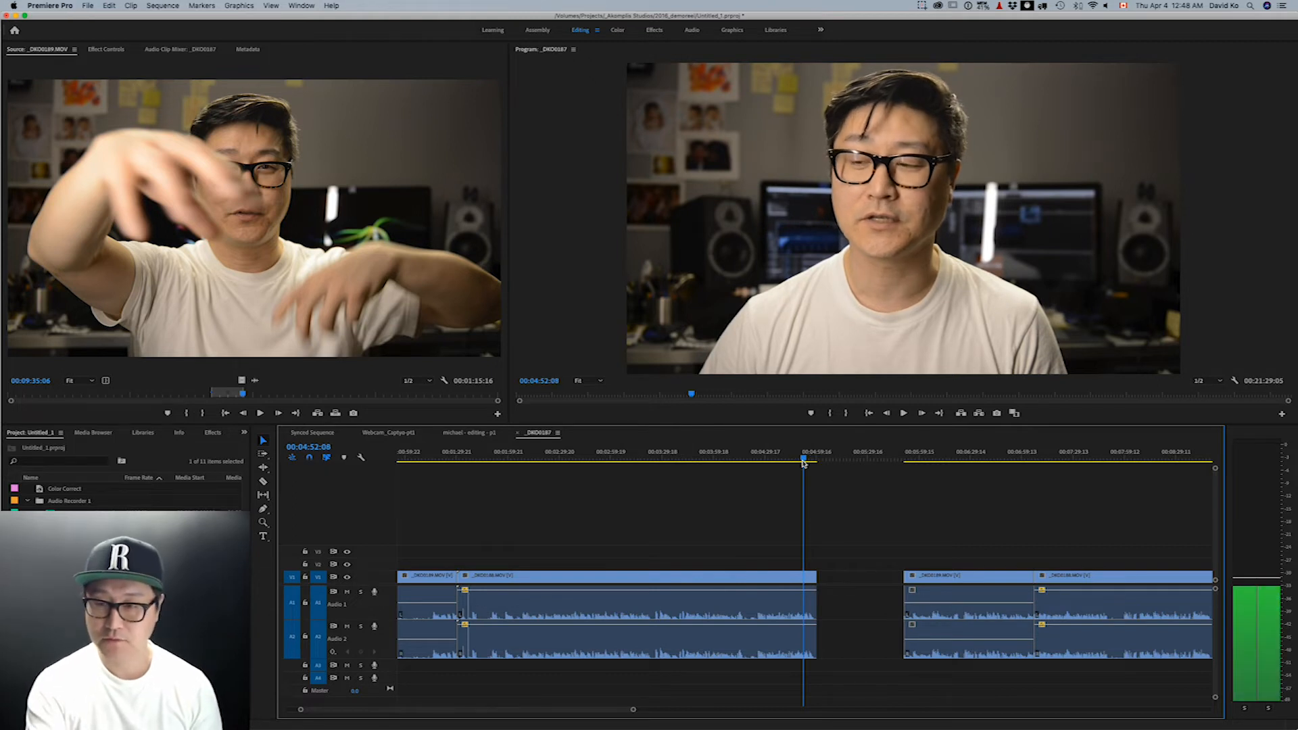
key(Right)
key(Right)
key(Right)
key(Right)
key(Right)
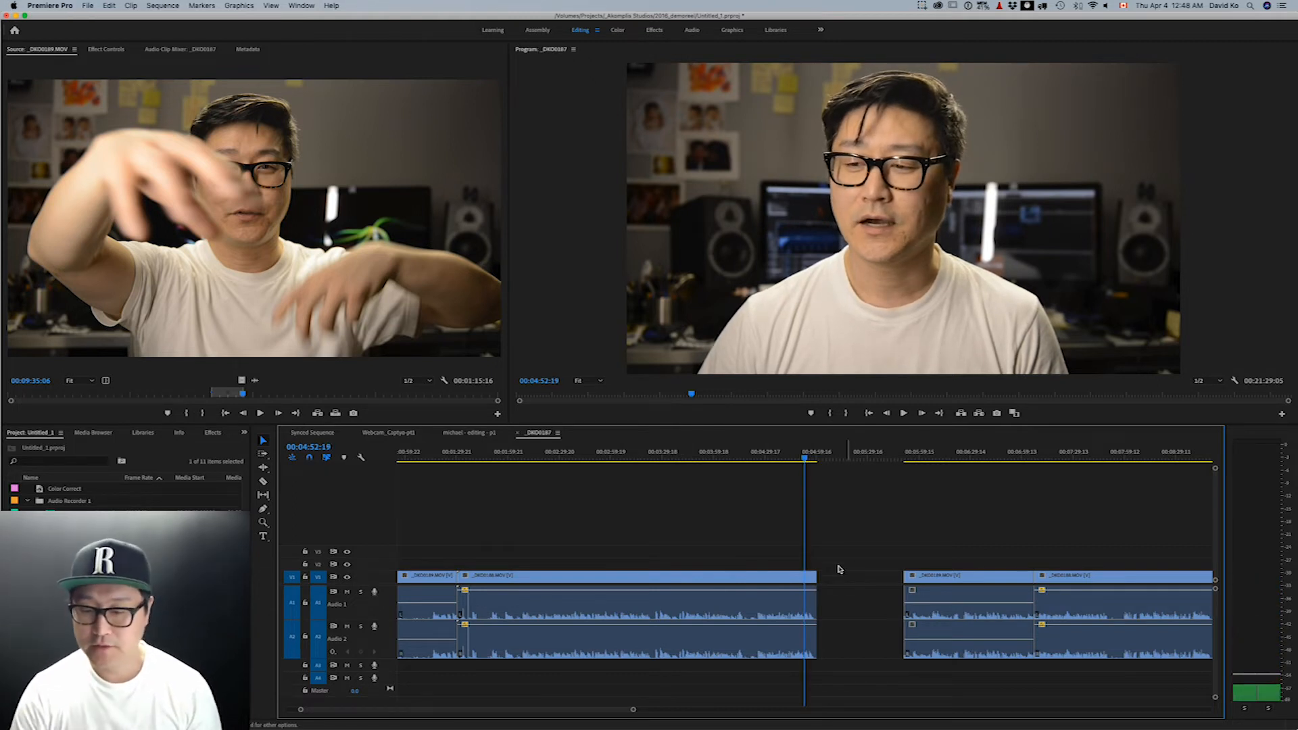
Place the playhead at 00:05:33:21 in the gap and try selecting and shifting clips by hand
click(875, 453)
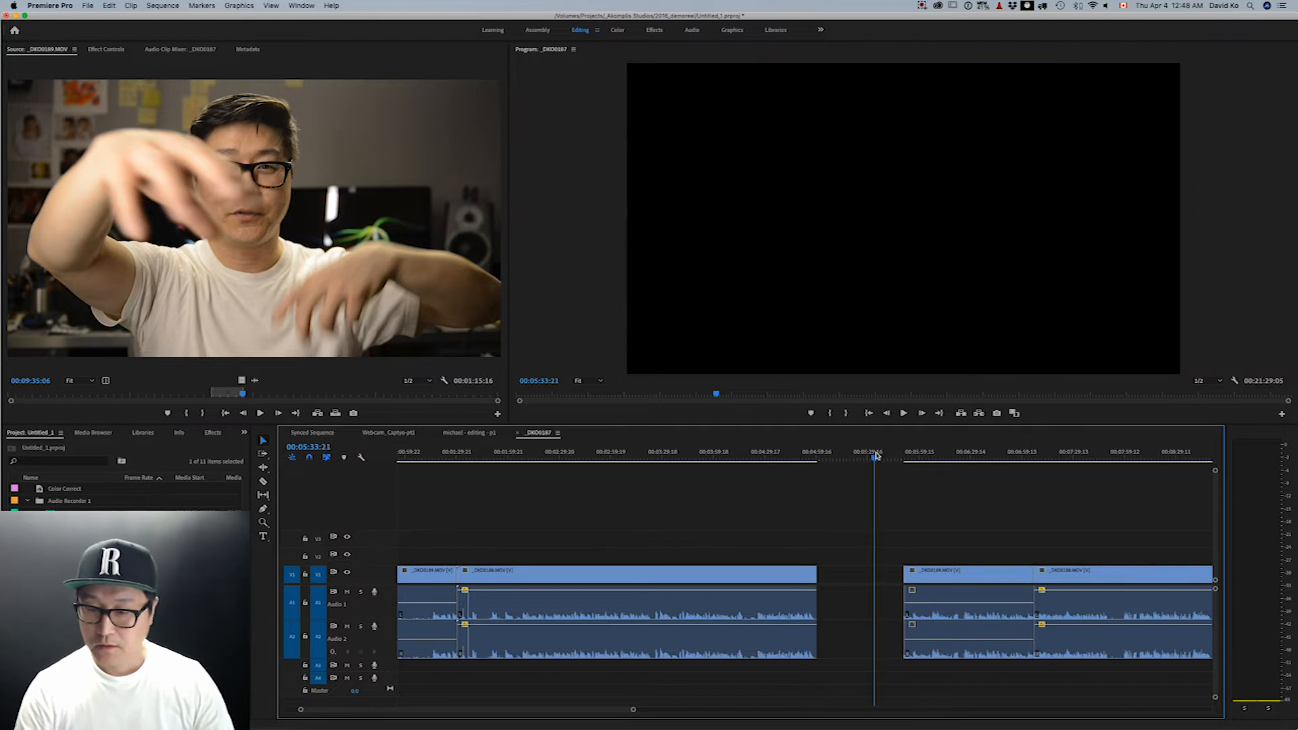
key(=)
key(-)
key(-)
key(-)
key(-)
drag(822, 526, 751, 629)
drag(667, 574, 794, 561)
Undo the clip shift and the earlier trims of the second clip's end
key(super+z)
key(super+z)
key(super+z)
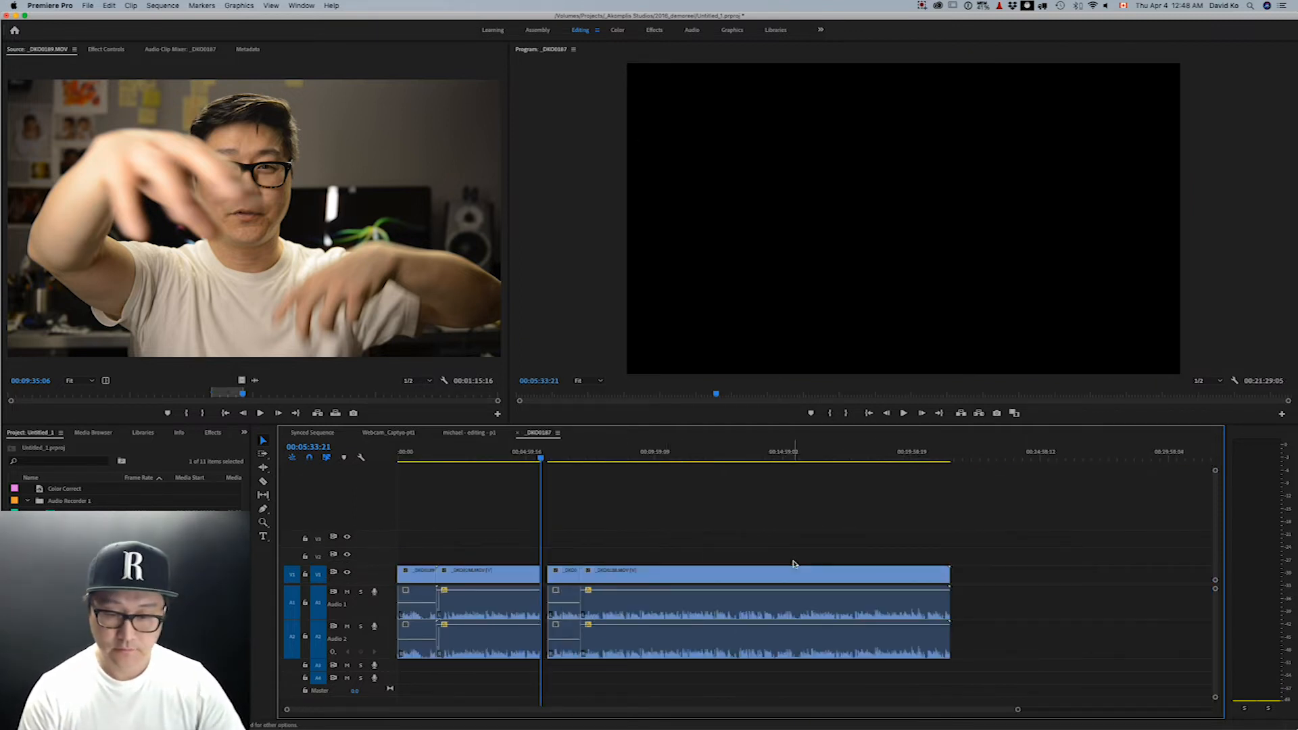
key(super+z)
Try trimming the second clip's end to the playhead at 00:05:33:21 and selecting the following clips to close the gap manually
drag(542, 575, 539, 576)
click(590, 586)
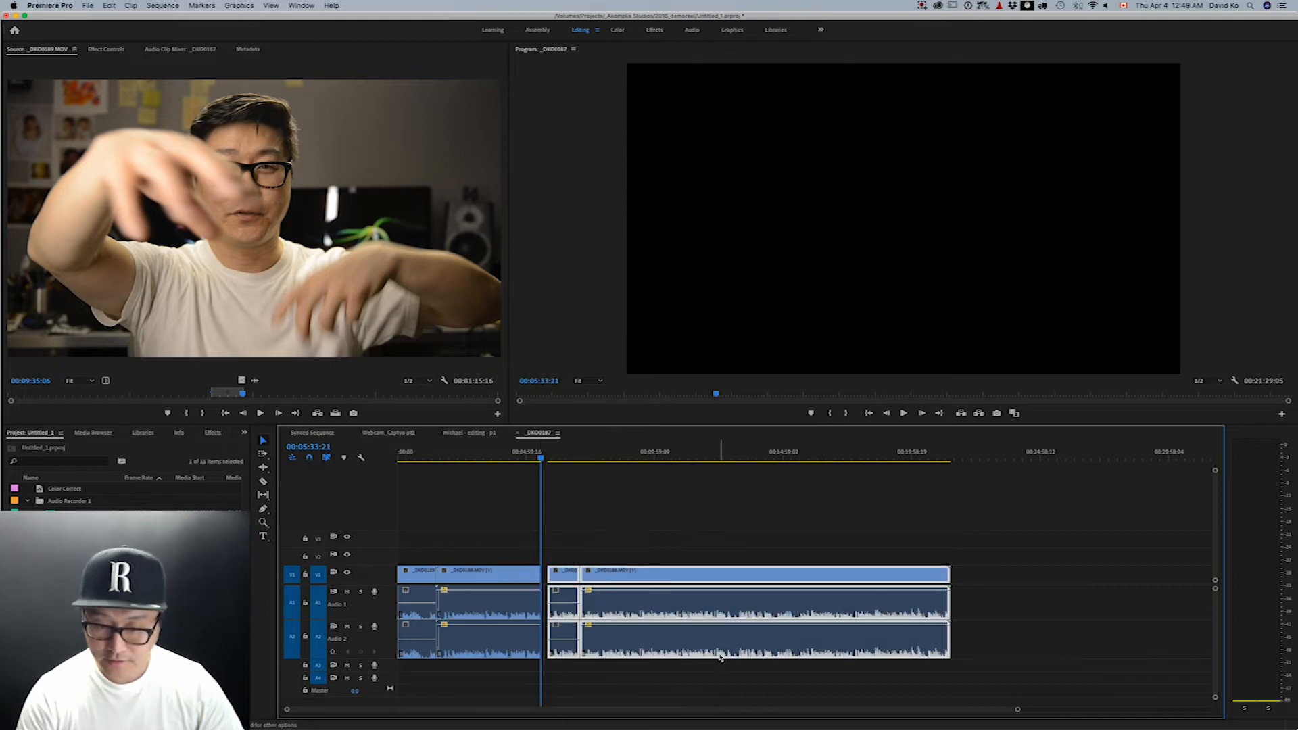
drag(748, 572, 750, 579)
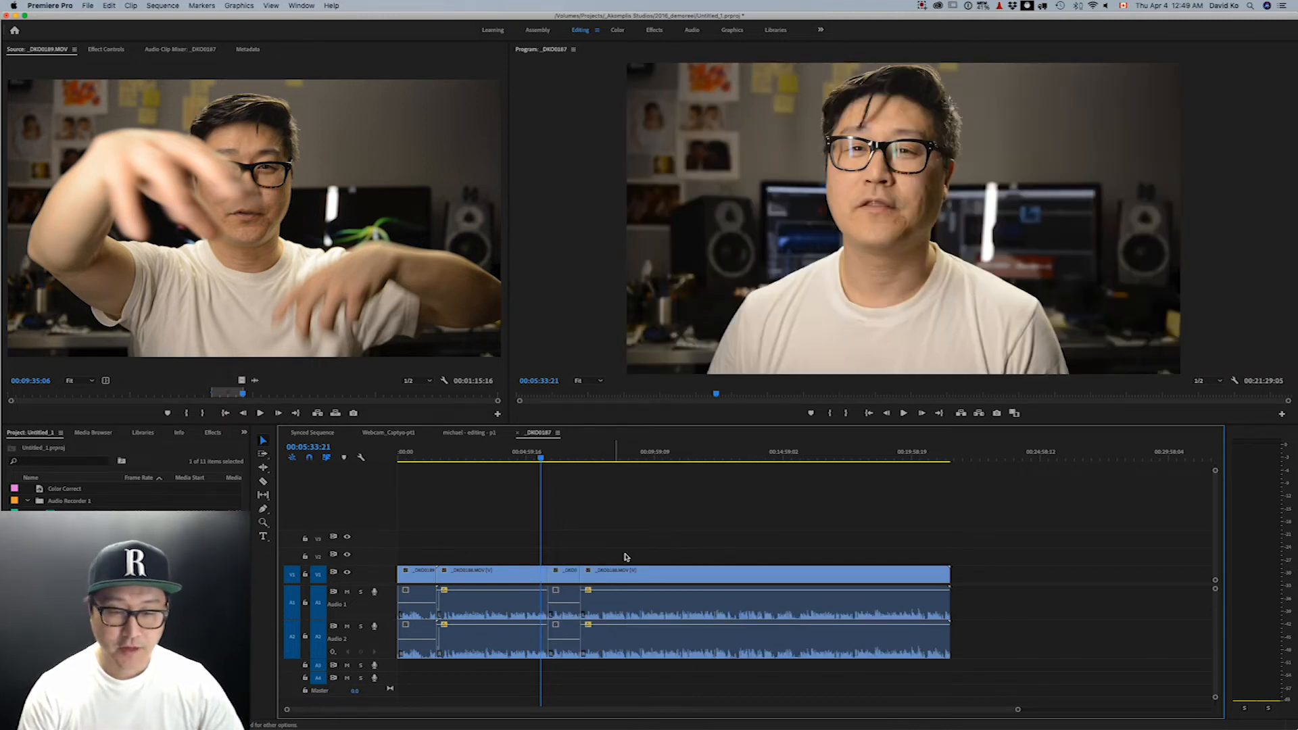
Ripple trim the second clip's end back to 00:05:33:12 so the following clips close up against it
click(540, 459)
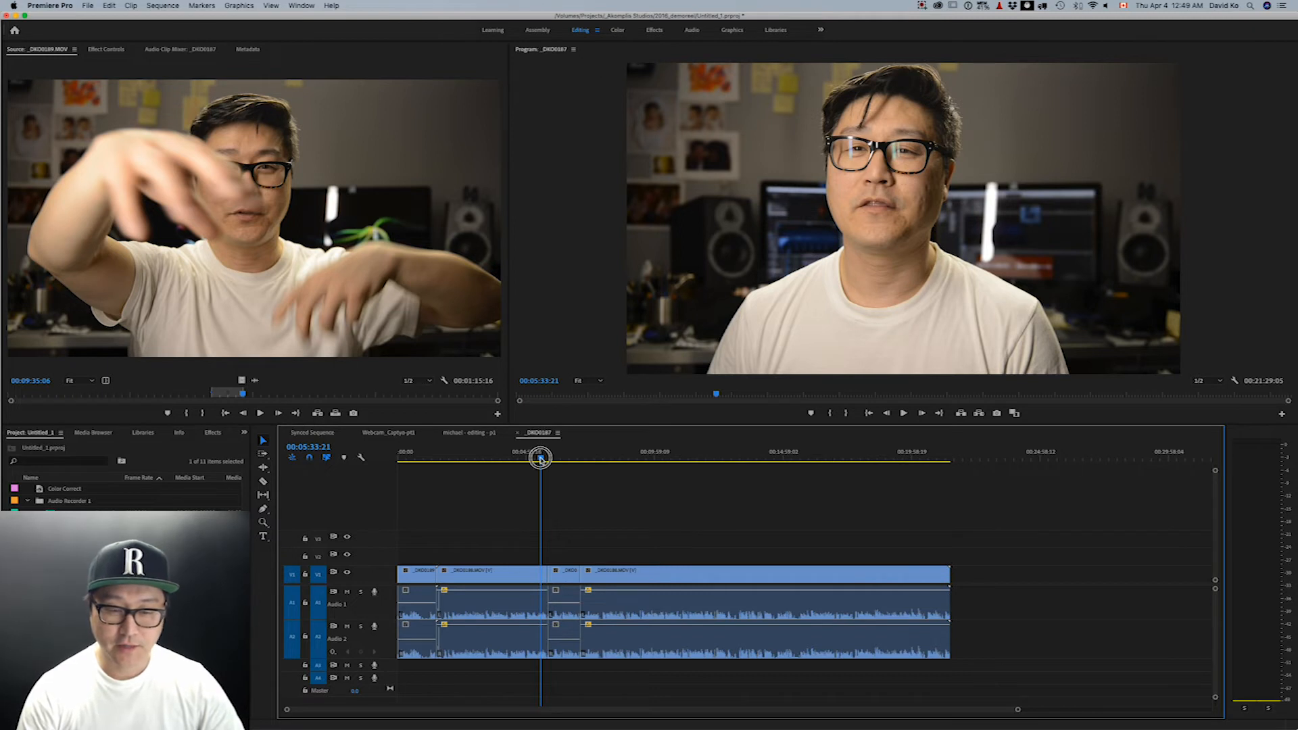
drag(541, 459, 539, 459)
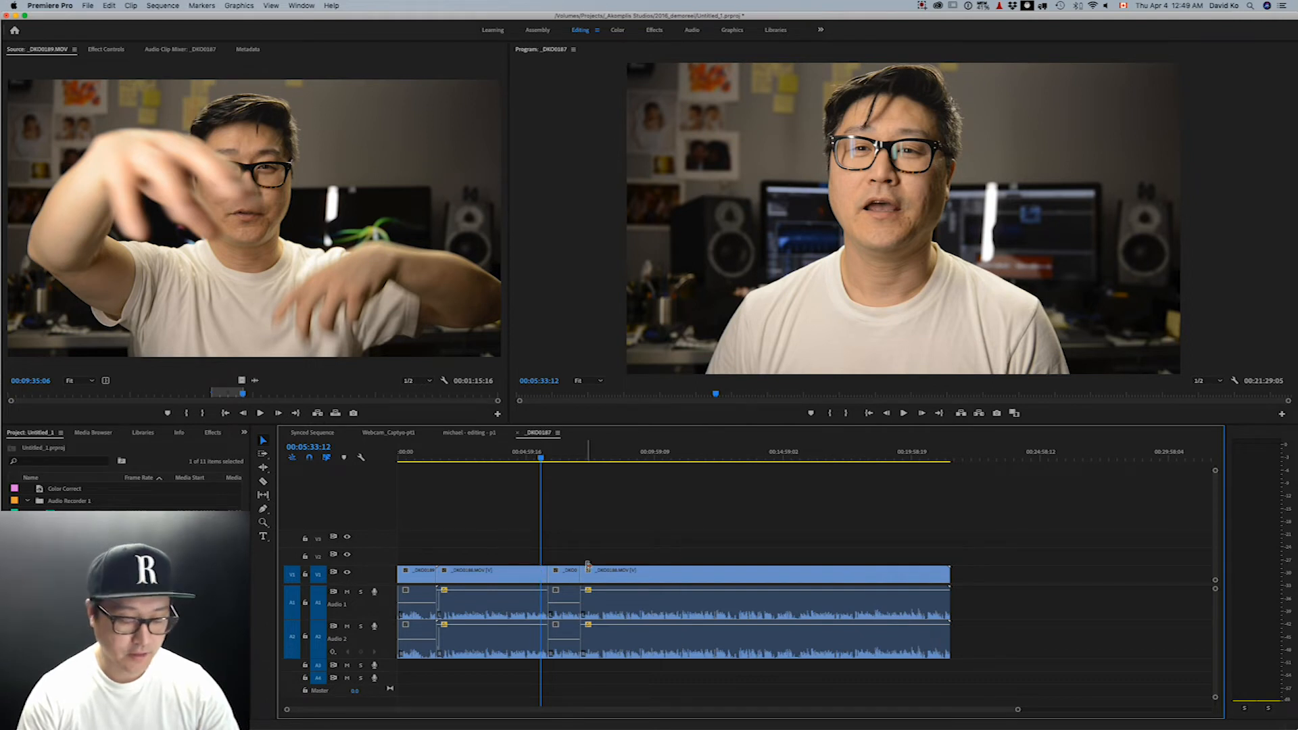
key(w)
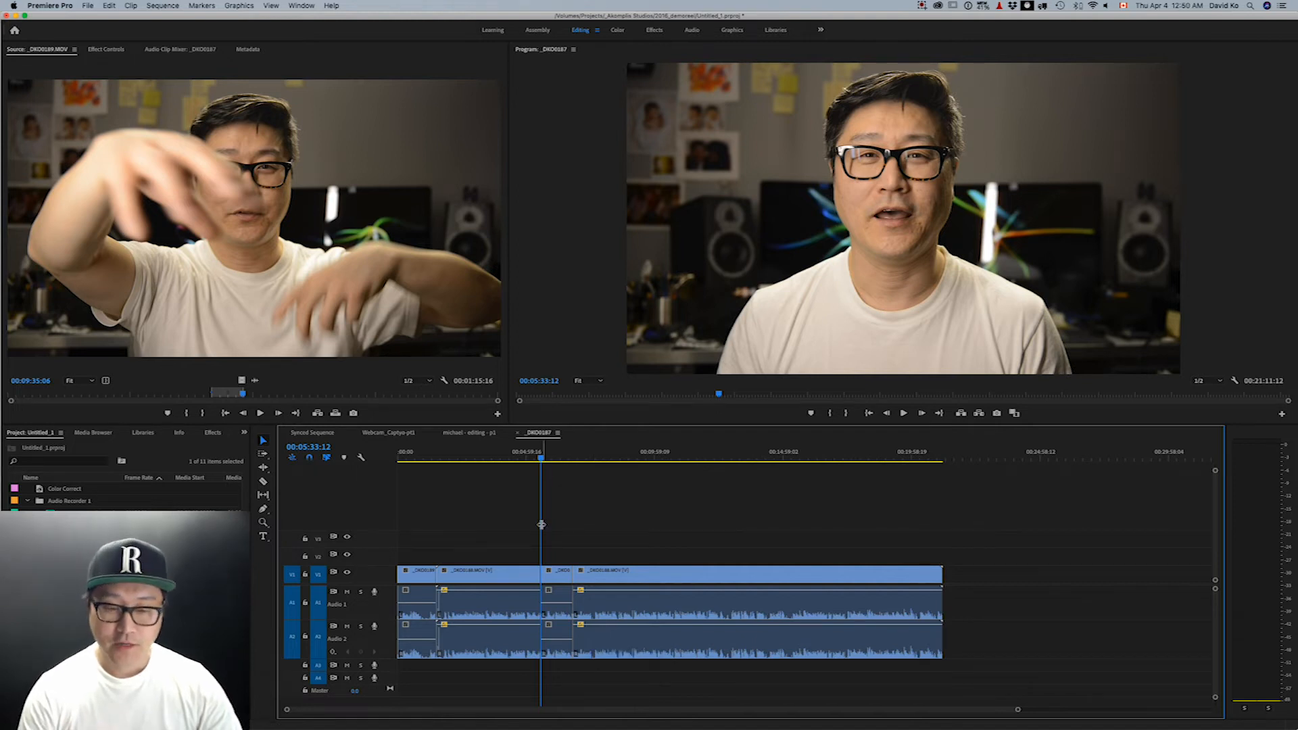
Scrub into the third clip to 00:05:38:16 and ripple trim its start up to that point
click(541, 459)
drag(542, 459, 546, 459)
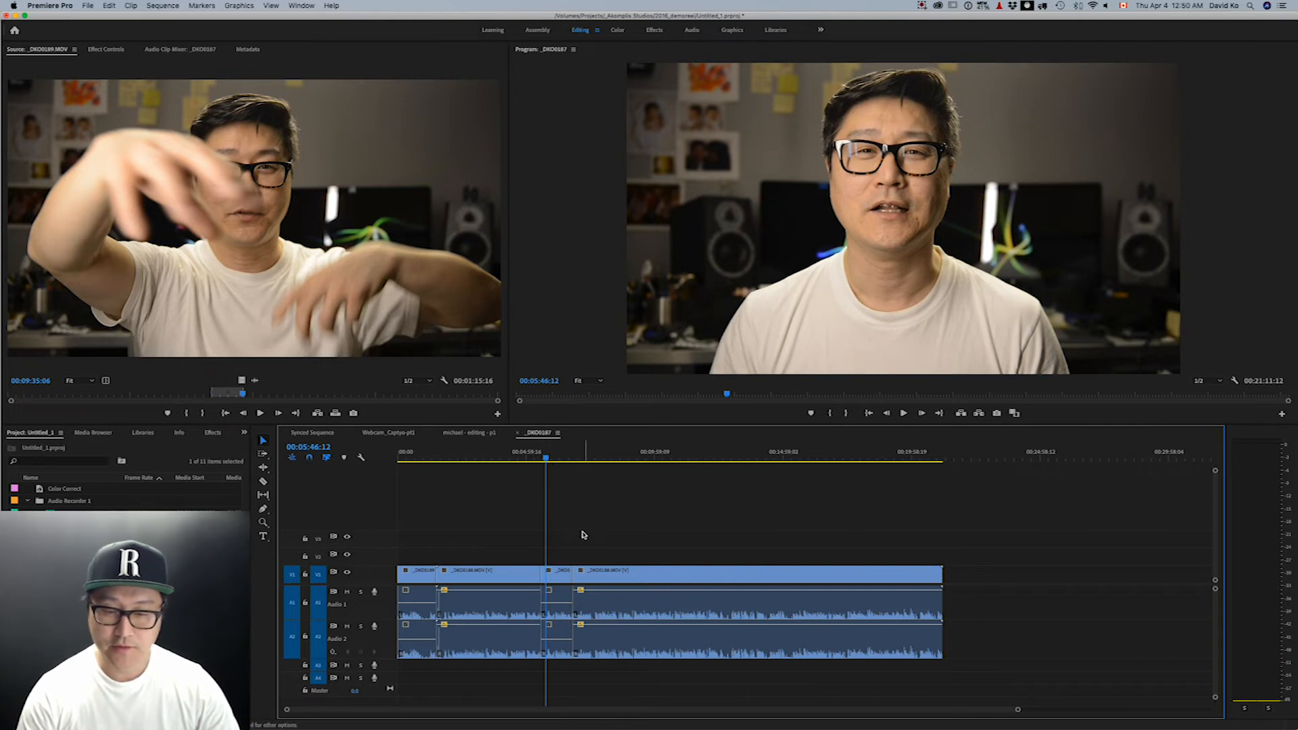
key(=)
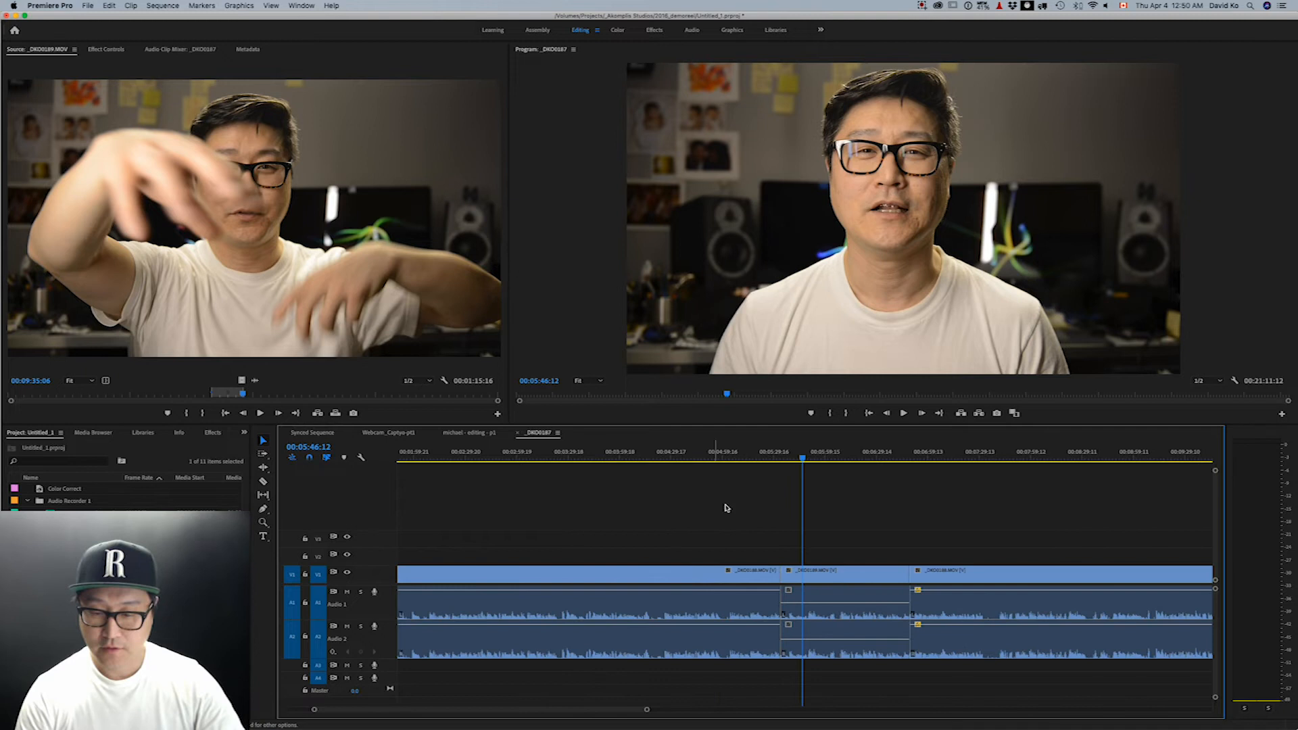
drag(802, 459, 789, 460)
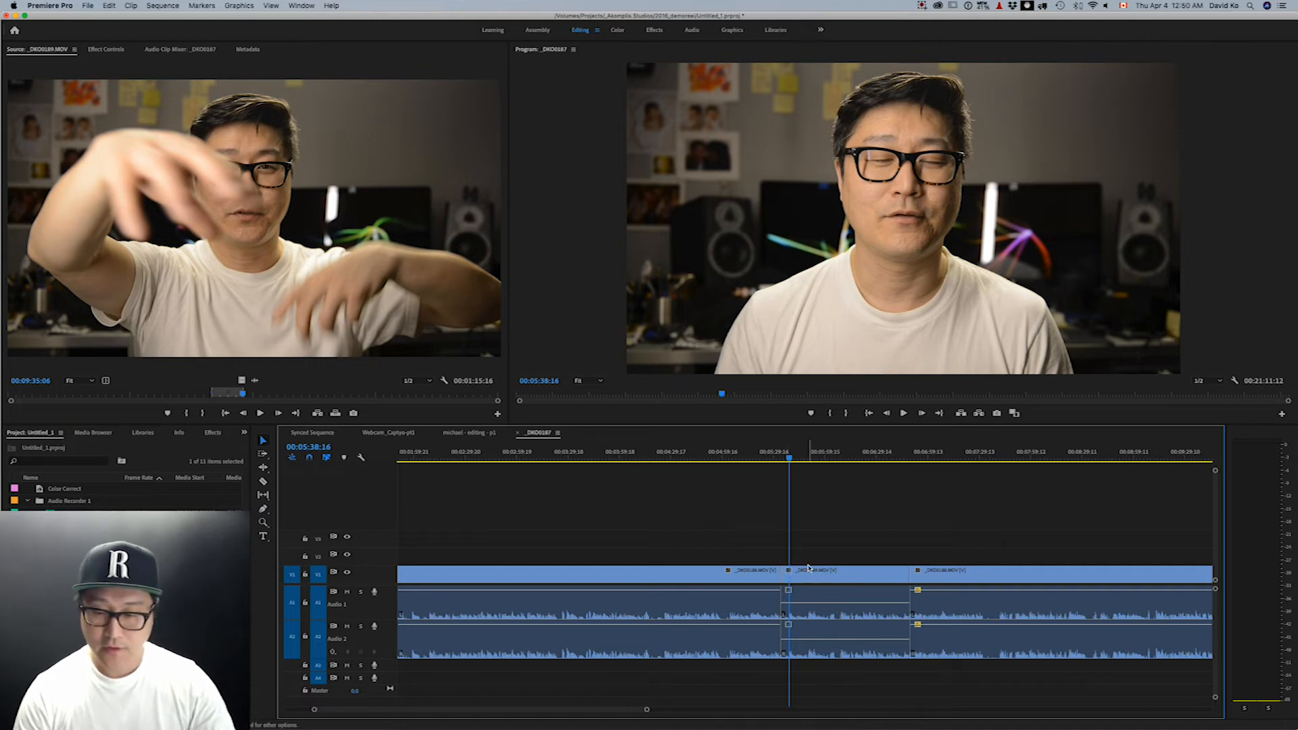
key(q)
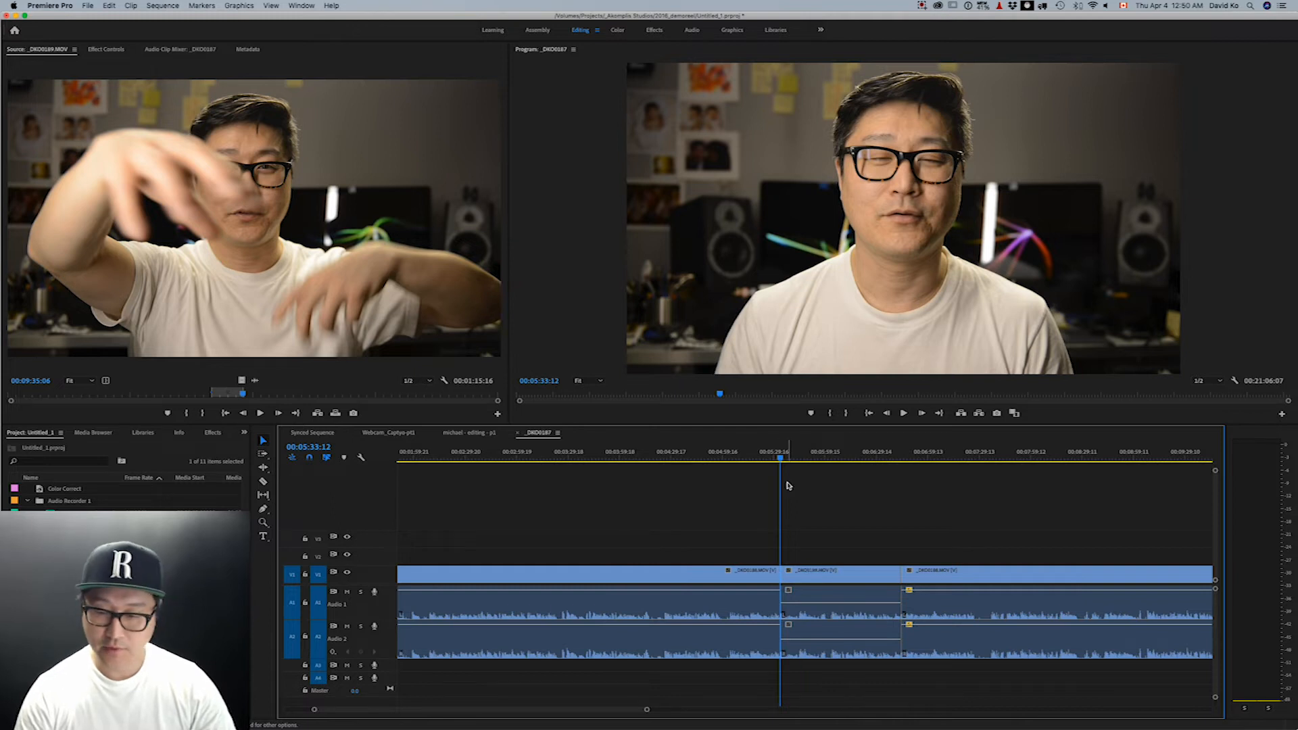
Ripple trim the third clip's end back to 00:06:33:02, and remove another short stretch from its start
drag(822, 456, 883, 457)
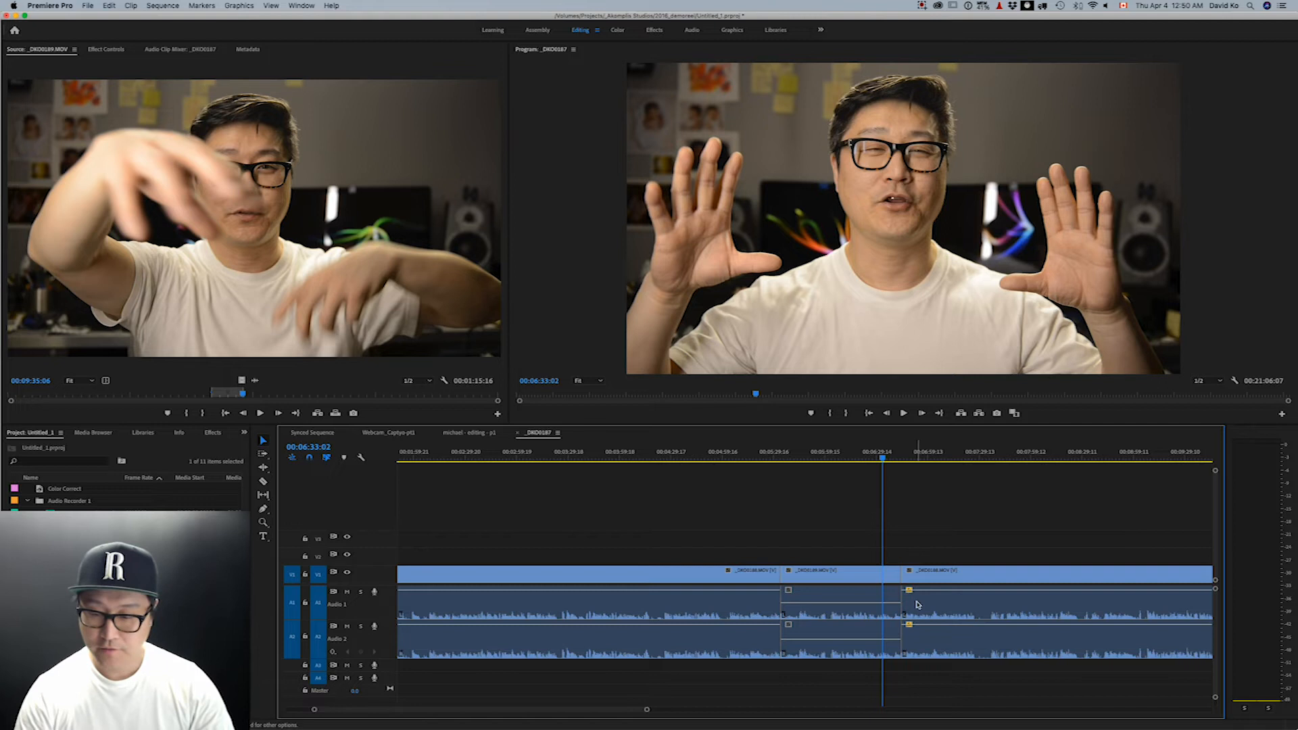
key(w)
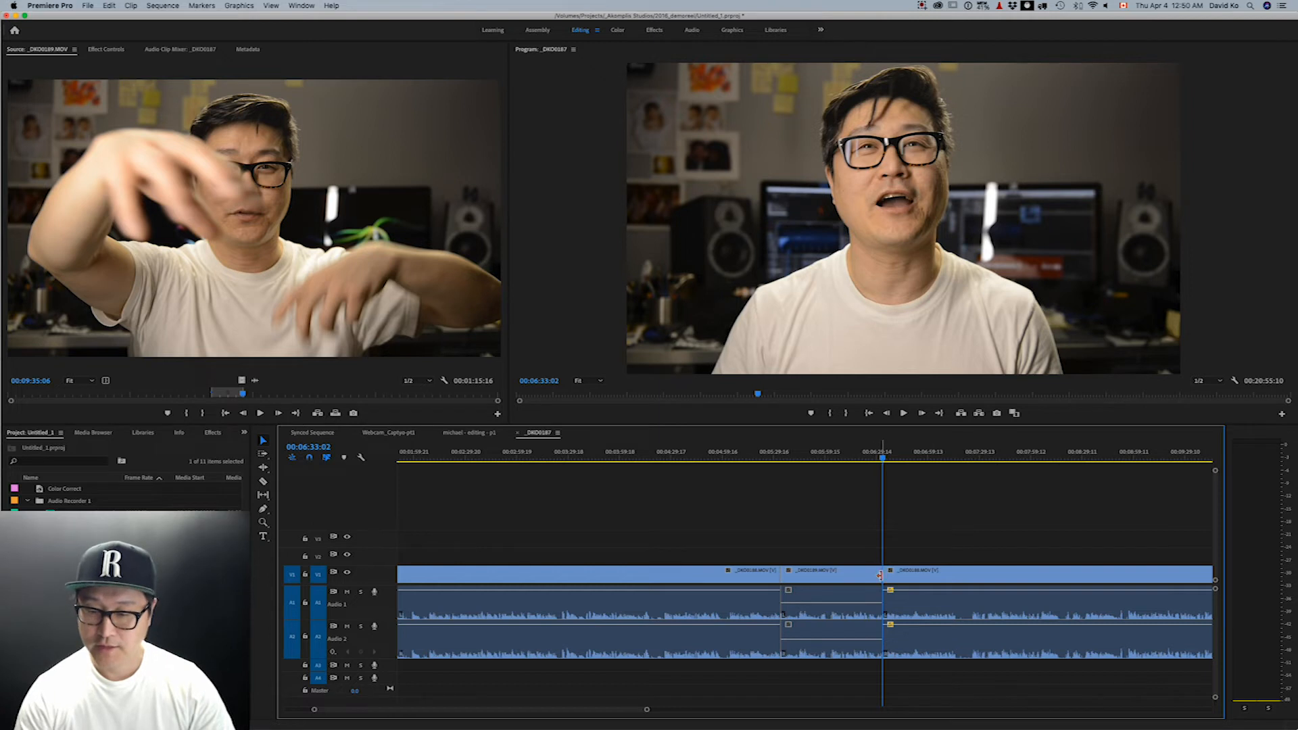
click(795, 459)
key(q)
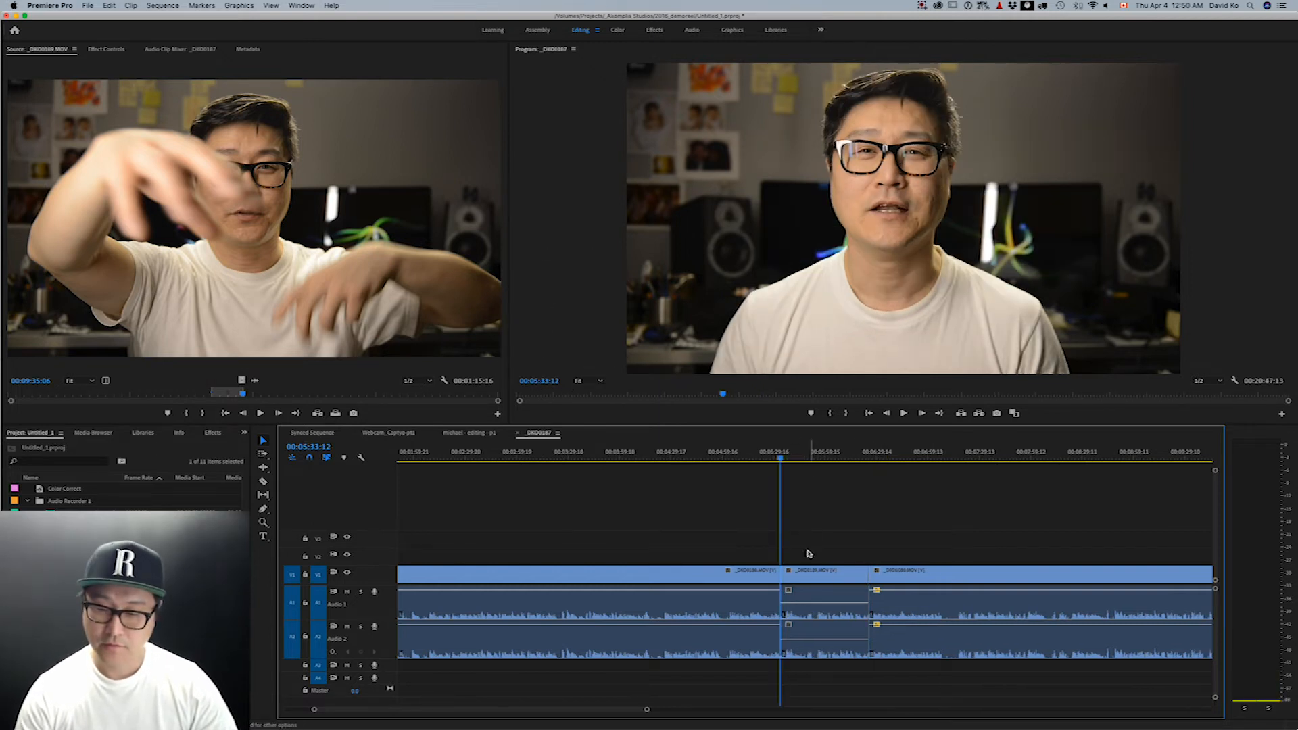
Scrub the third clip to 00:05:52:00 and split it there with the Razor tool
drag(782, 455, 812, 434)
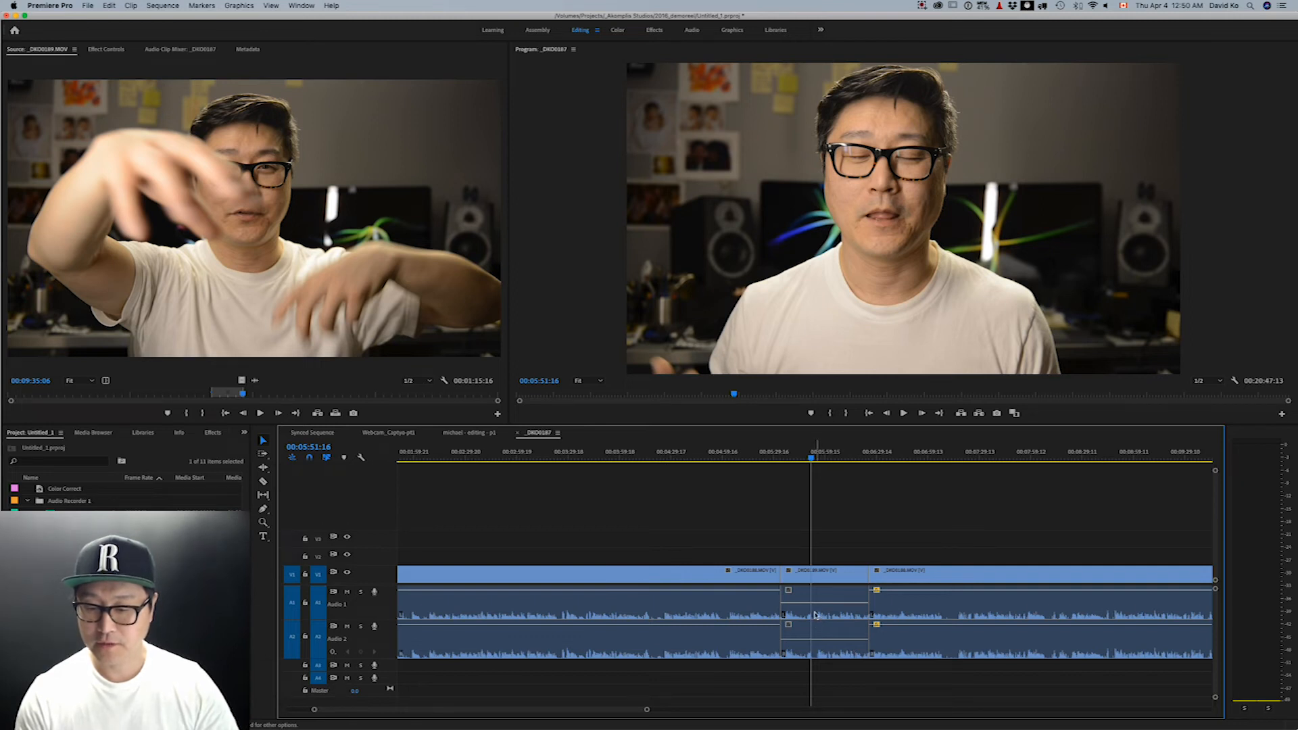
key(equal)
key(equal)
mouse_move(805, 462)
mouse_down()
mouse_move(818, 462)
mouse_move(805, 469)
mouse_up()
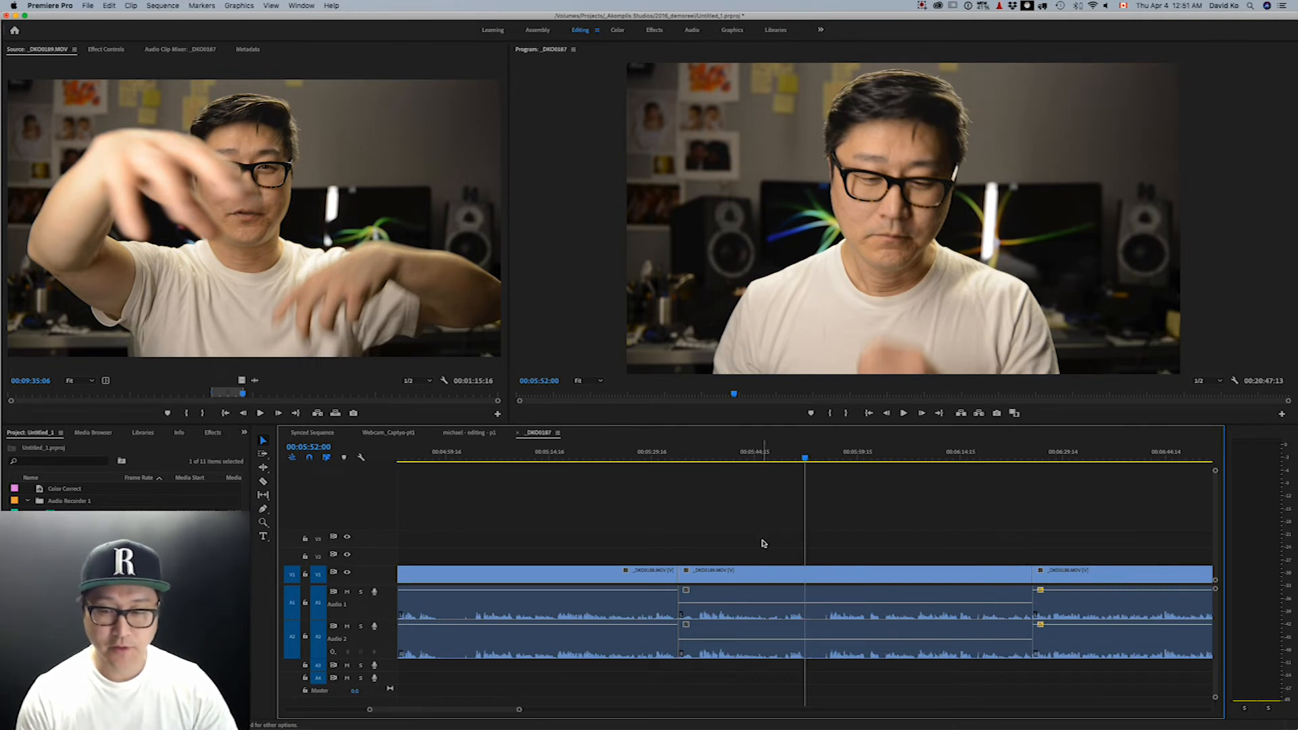
click(265, 484)
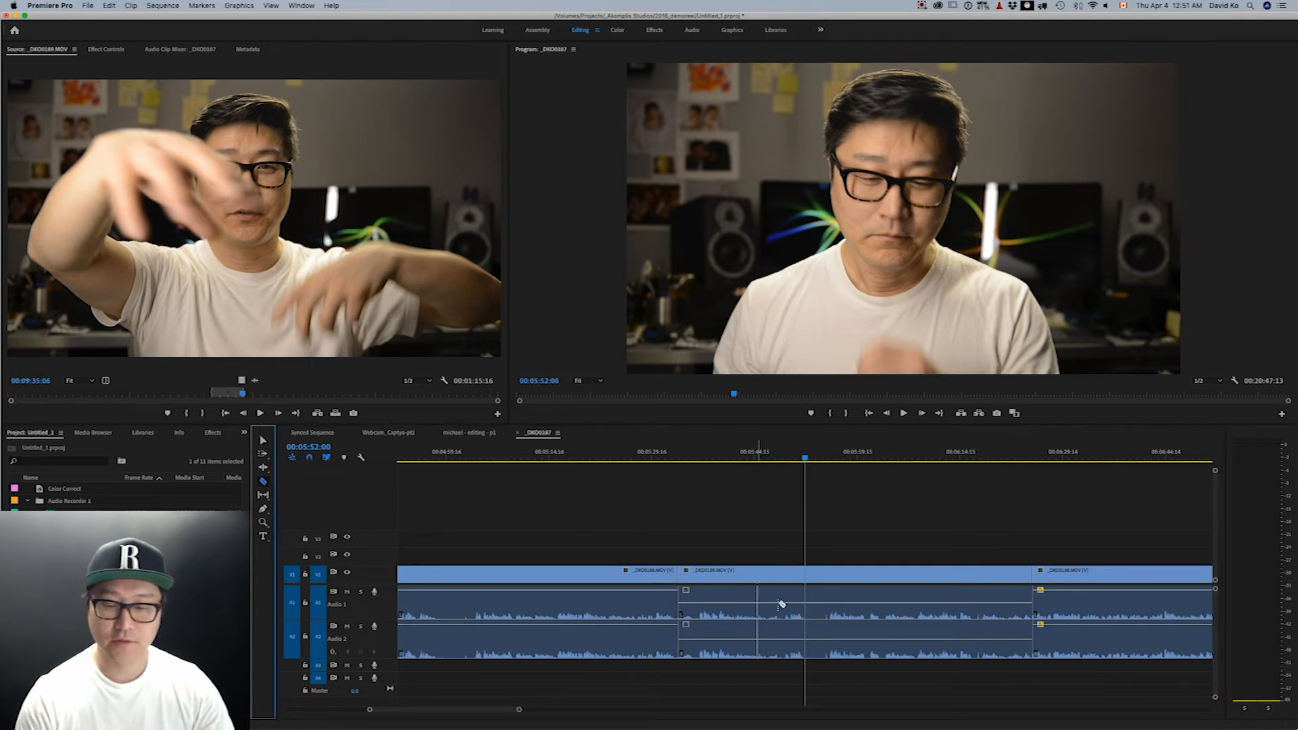
click(804, 583)
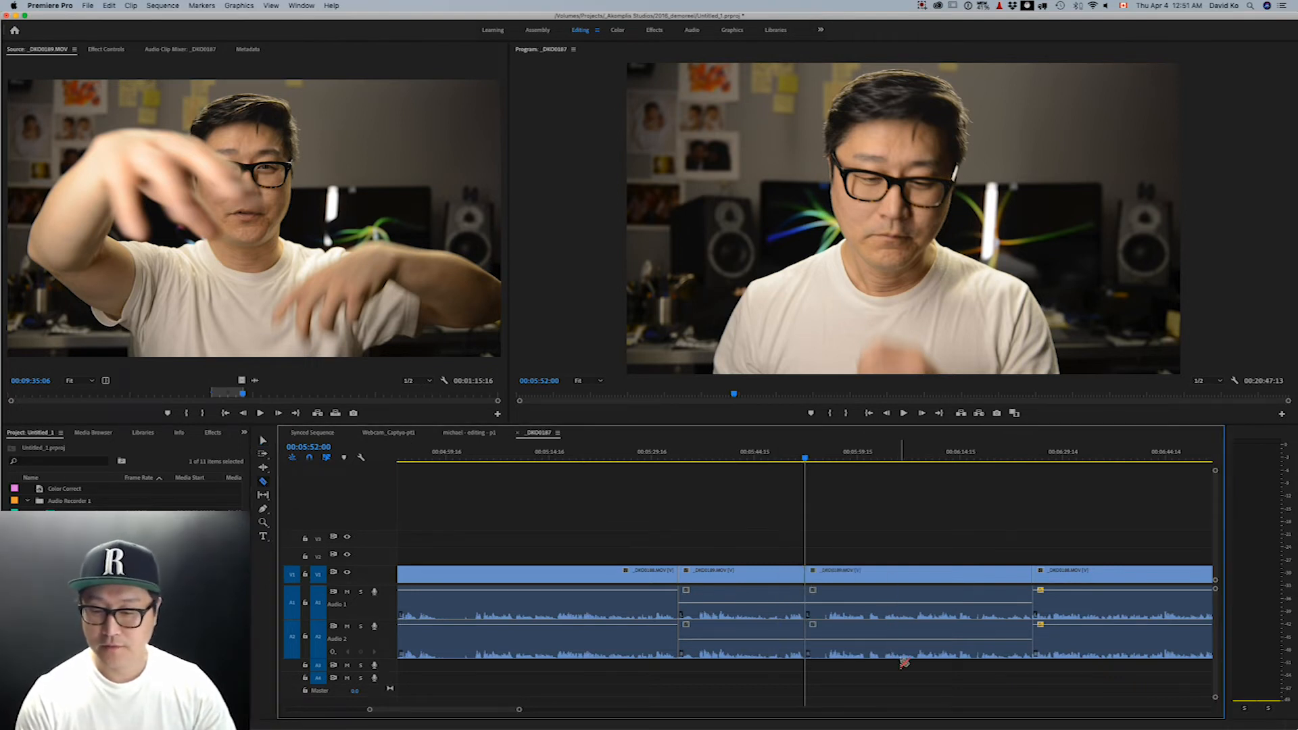
Undo the razor cut, return to the Selection tool and split the third clip at 00:05:51:19 with Add Edit
mouse_move(805, 461)
mouse_down()
mouse_move(841, 459)
mouse_move(805, 461)
mouse_up()
key(super+z)
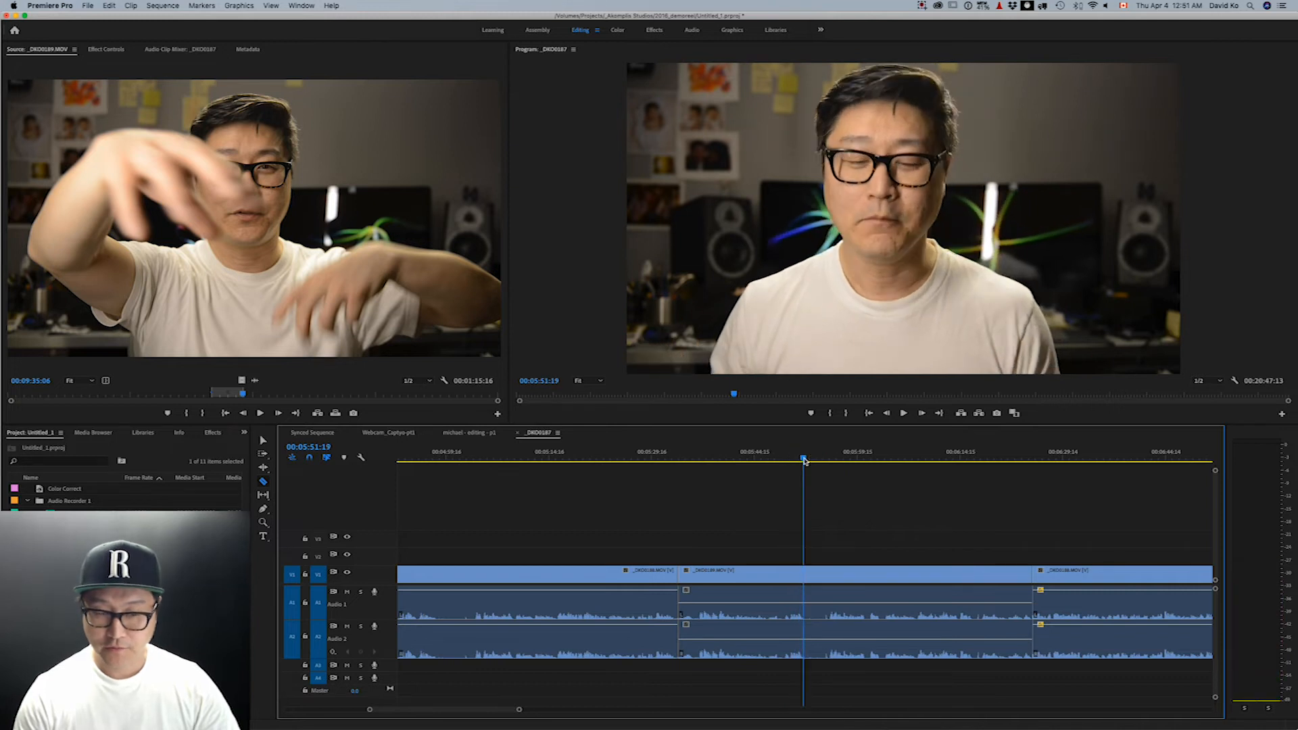
click(264, 440)
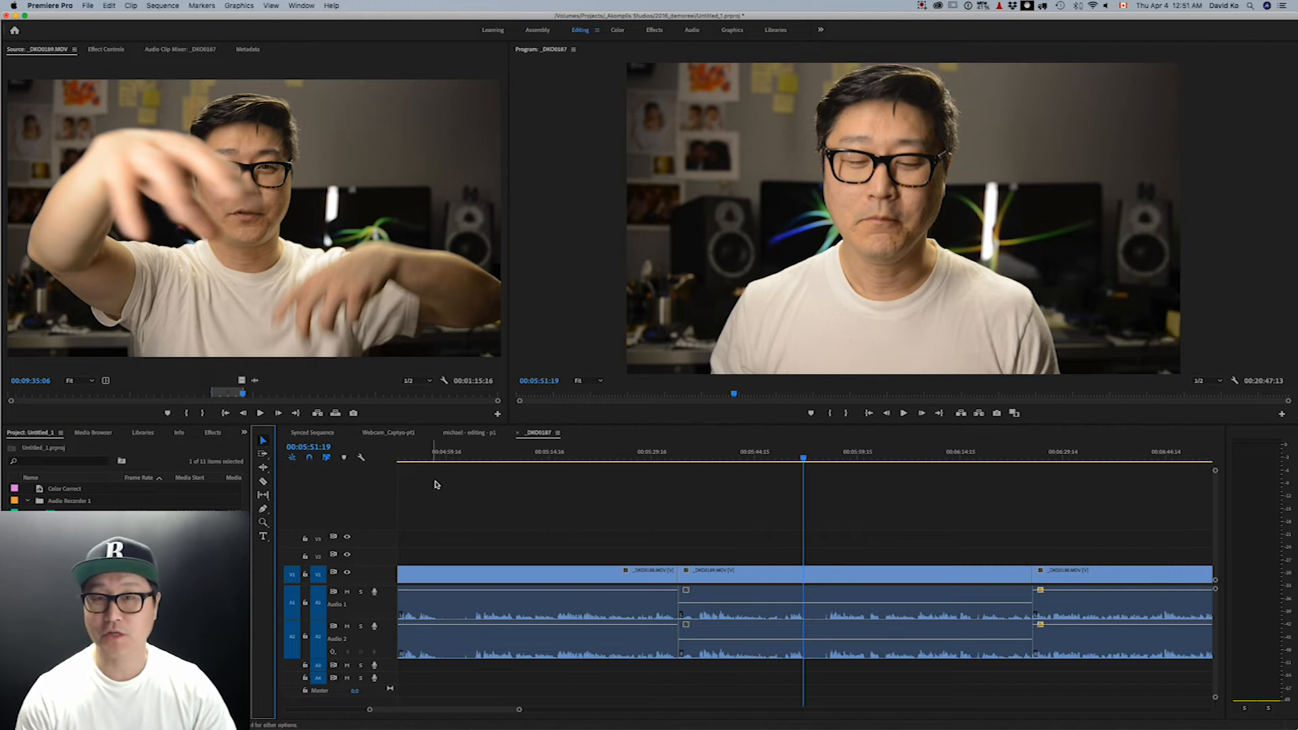
click(265, 482)
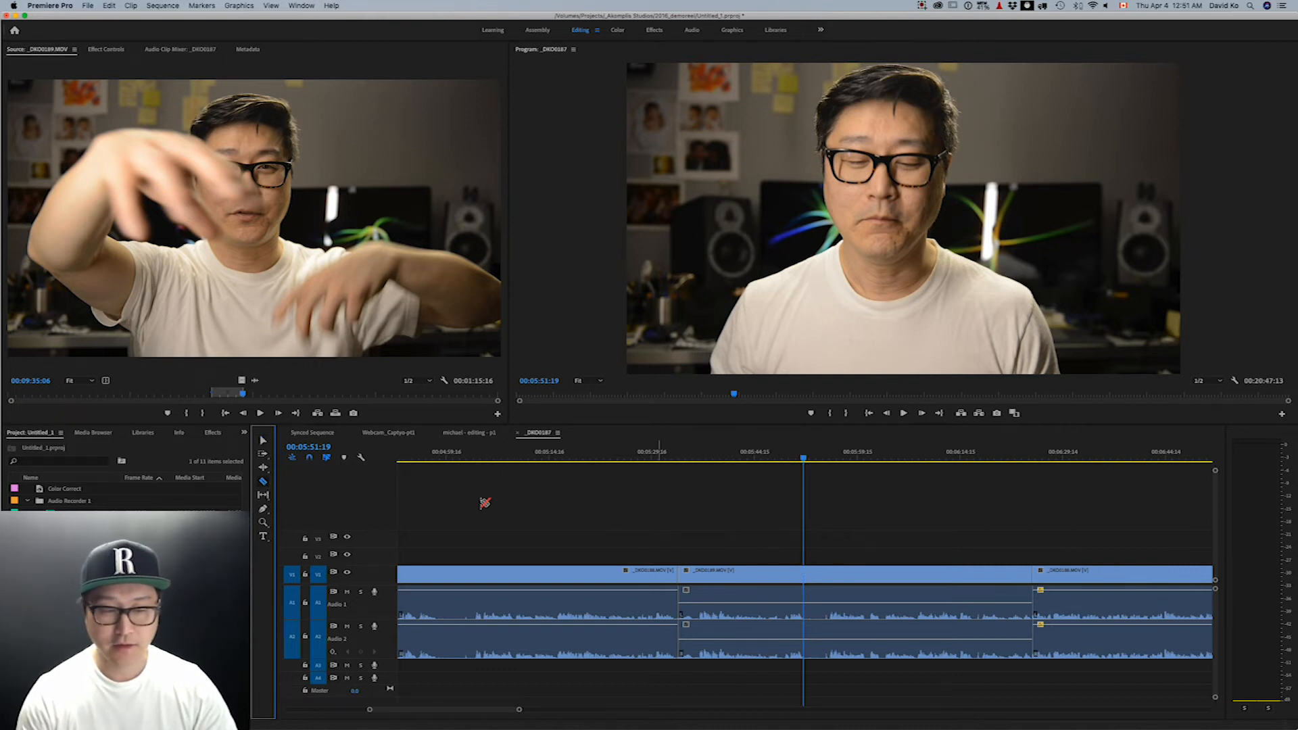
click(263, 440)
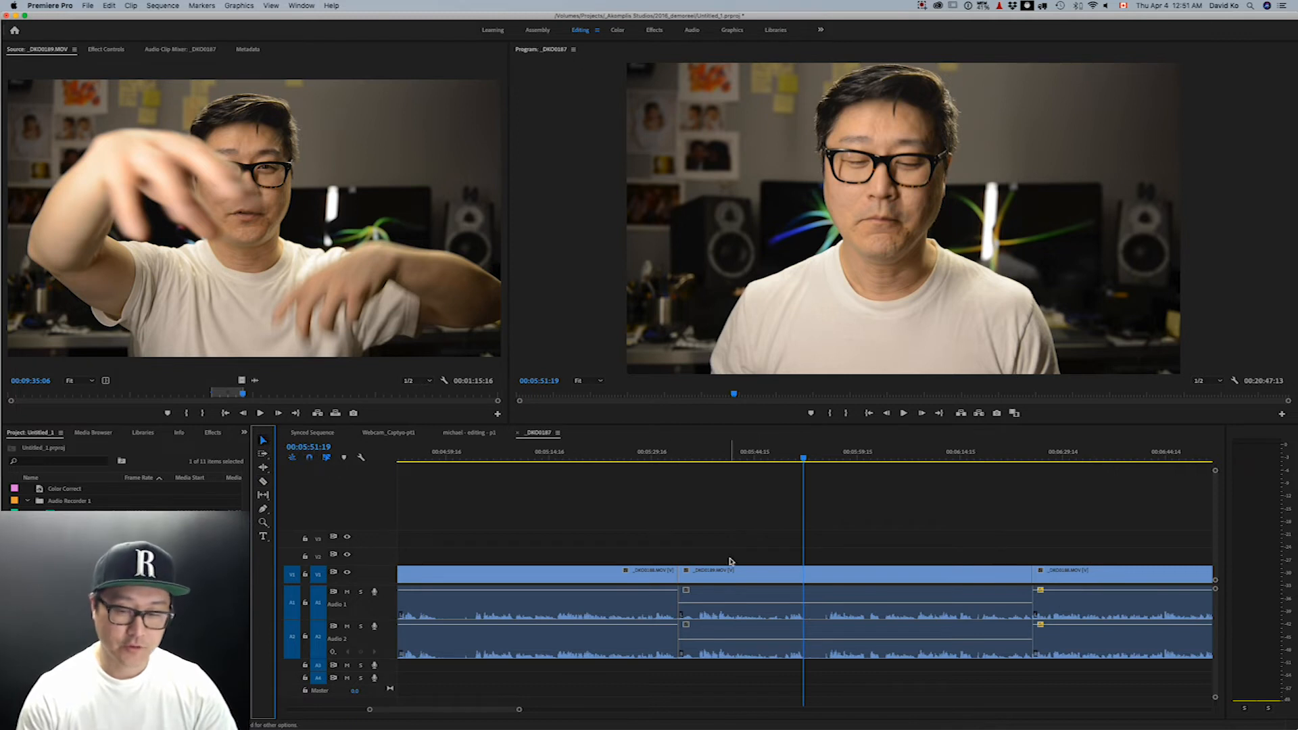
key(s)
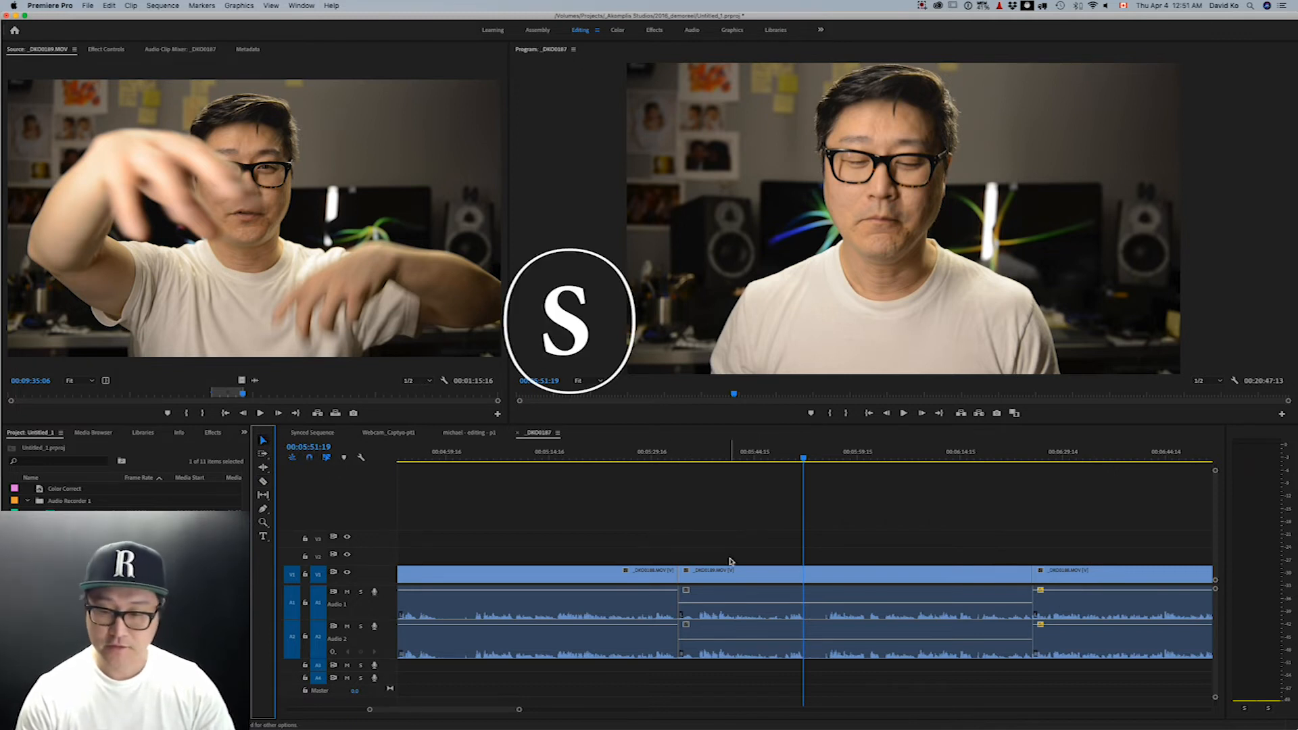
key(super+k)
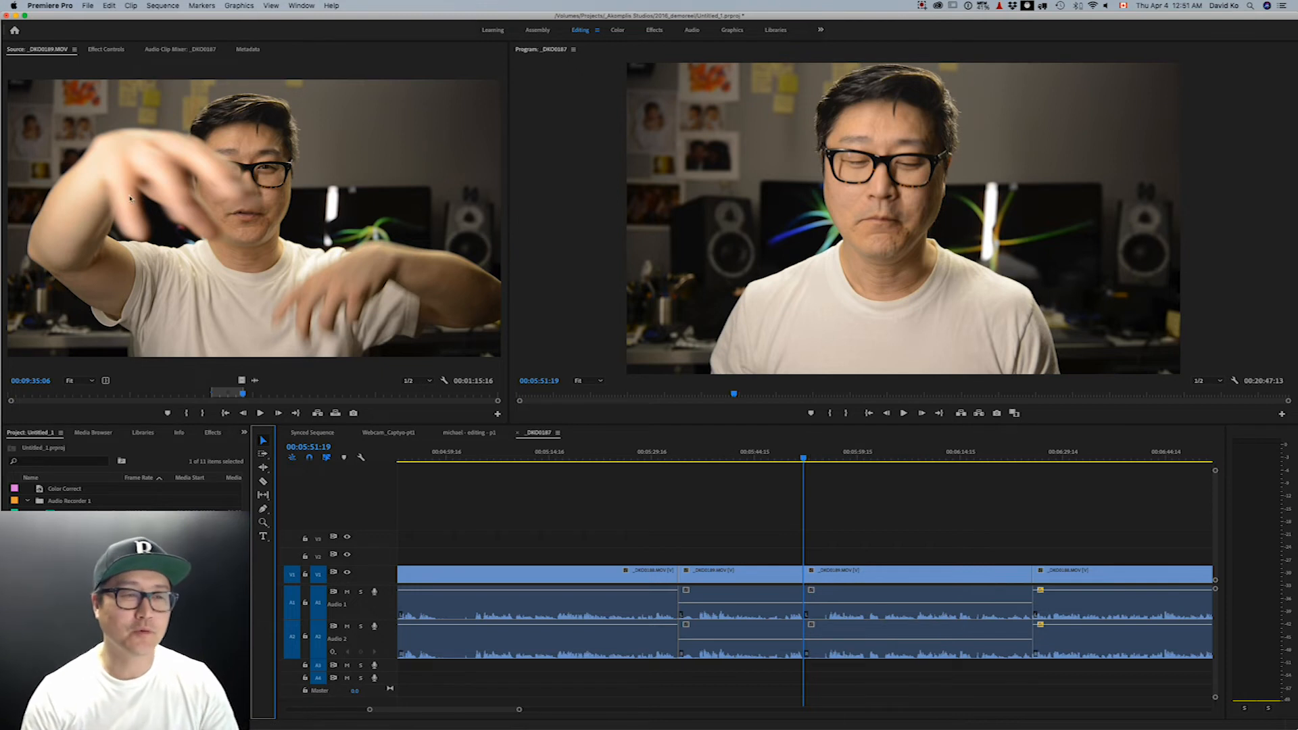
Examine the application's keyboard shortcut assignments for the trimming and cutting commands, and close the shortcut settings
click(91, 6)
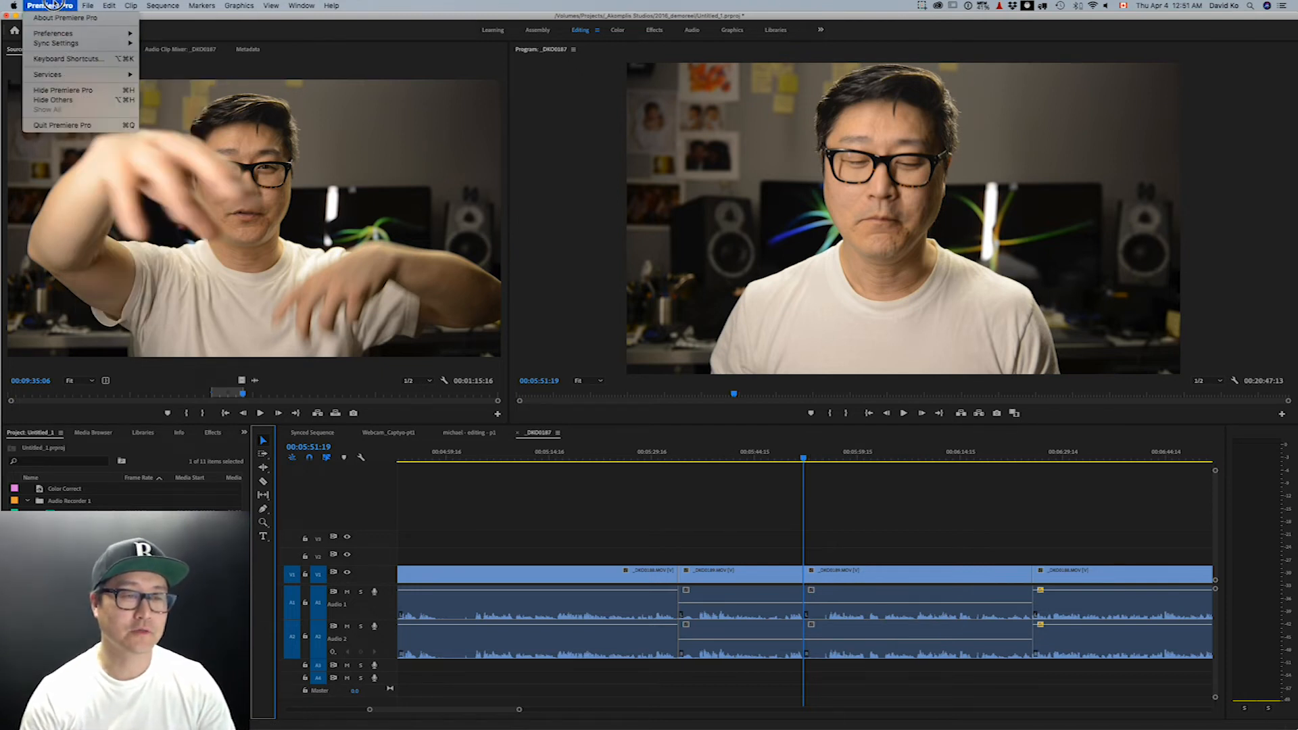
click(66, 59)
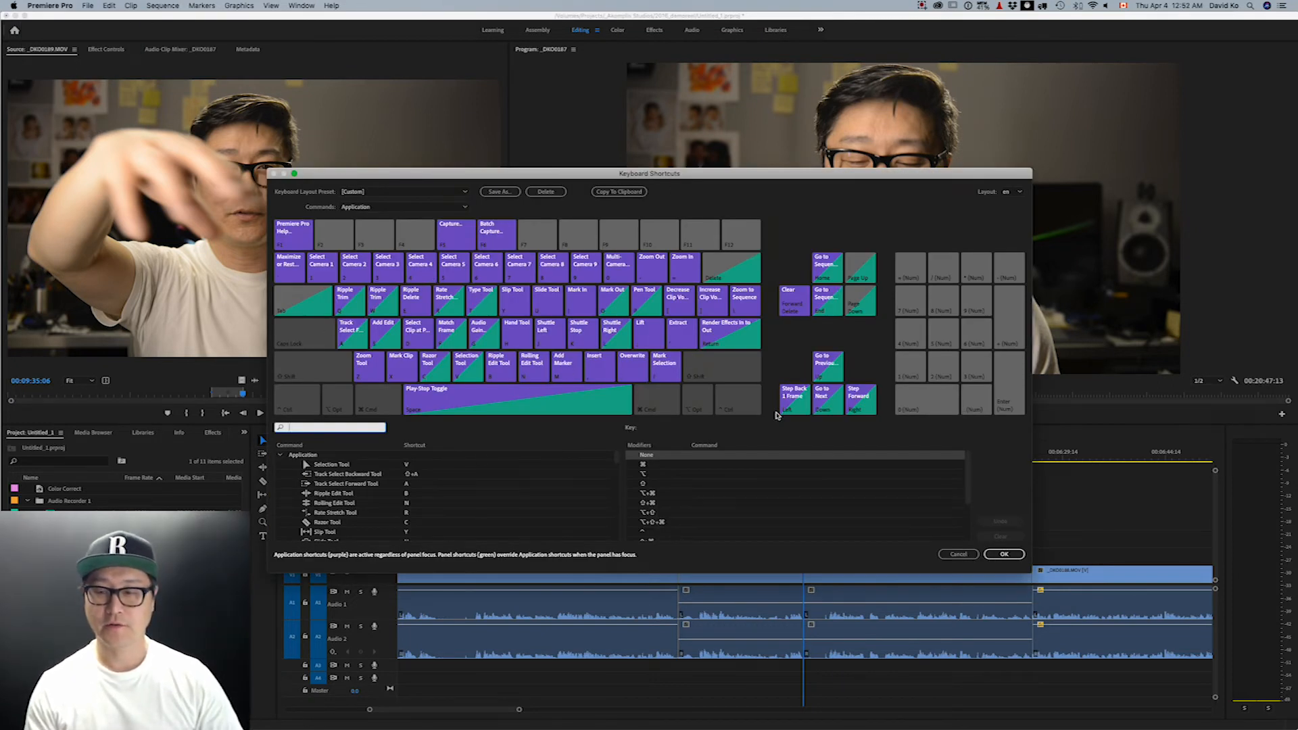
click(1014, 554)
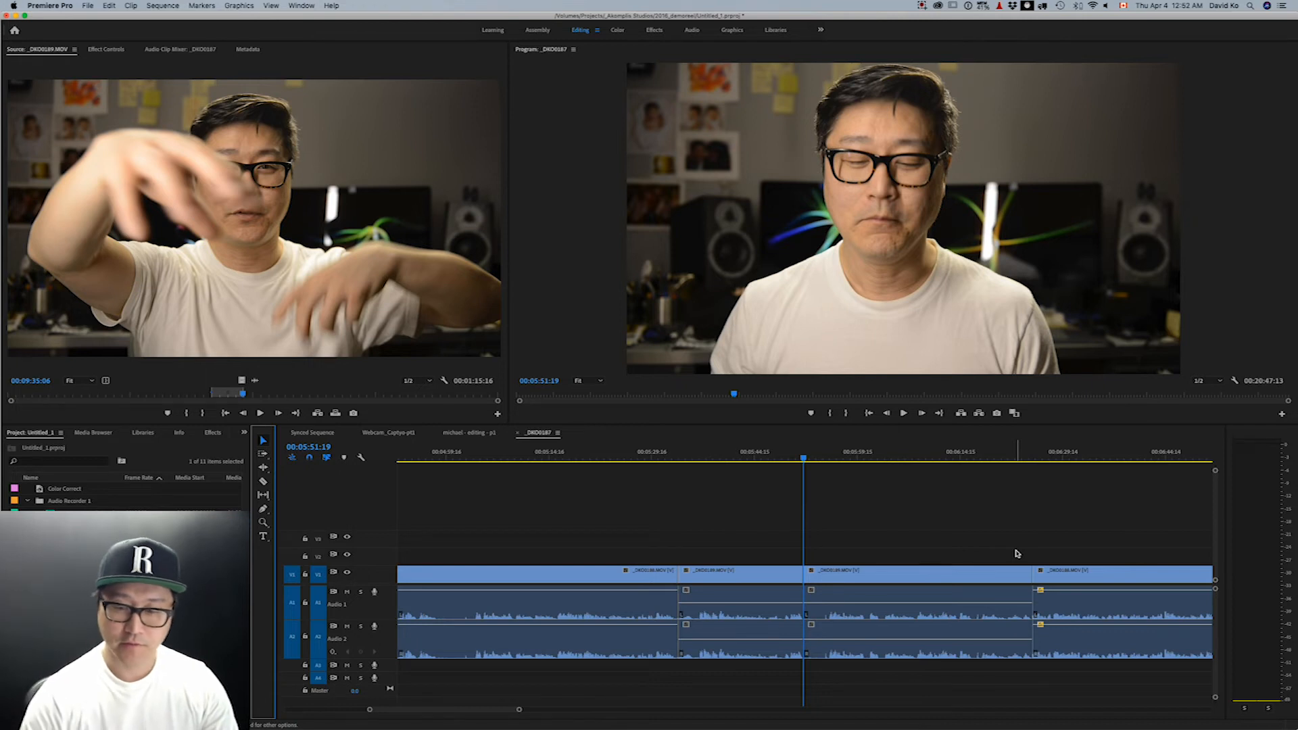
Ripple trim the start of the clip beginning at 00:05:51:19 to 00:05:54:23, and undo the trim
mouse_move(828, 457)
mouse_down()
mouse_move(802, 459)
mouse_move(829, 453)
mouse_up()
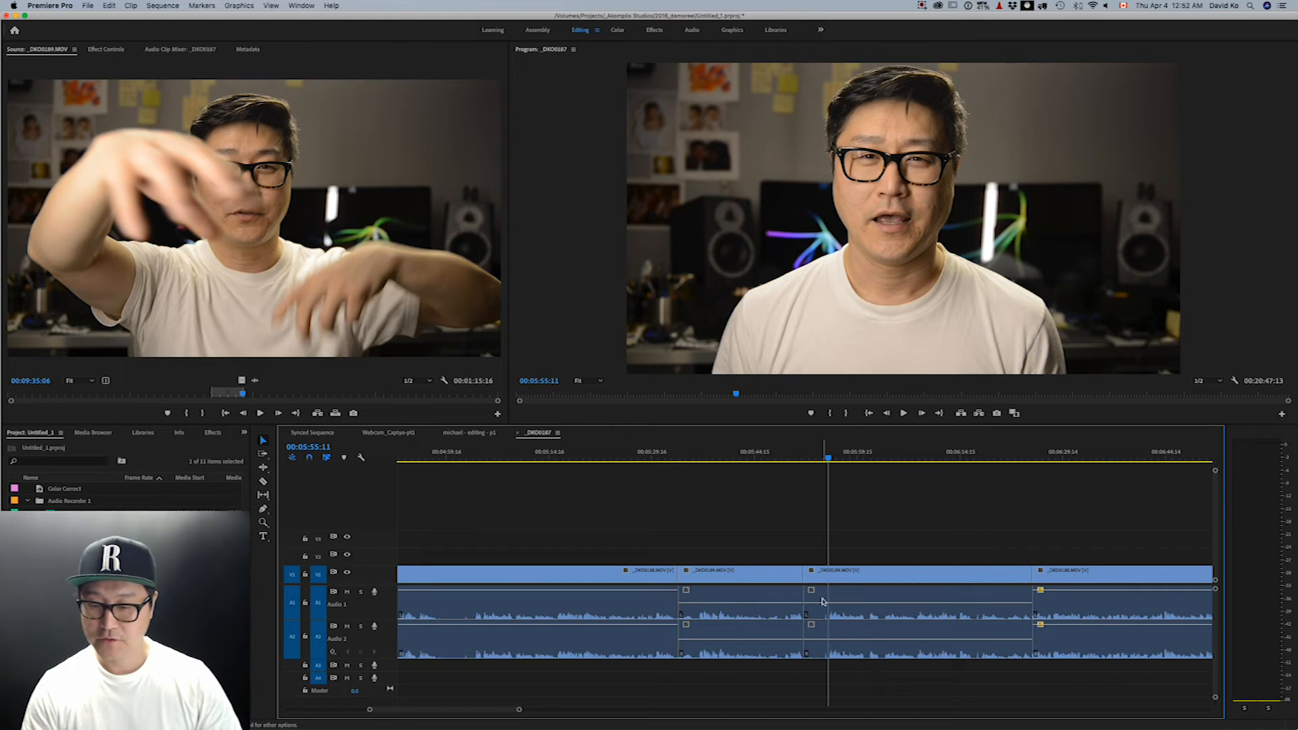
drag(830, 462, 828, 461)
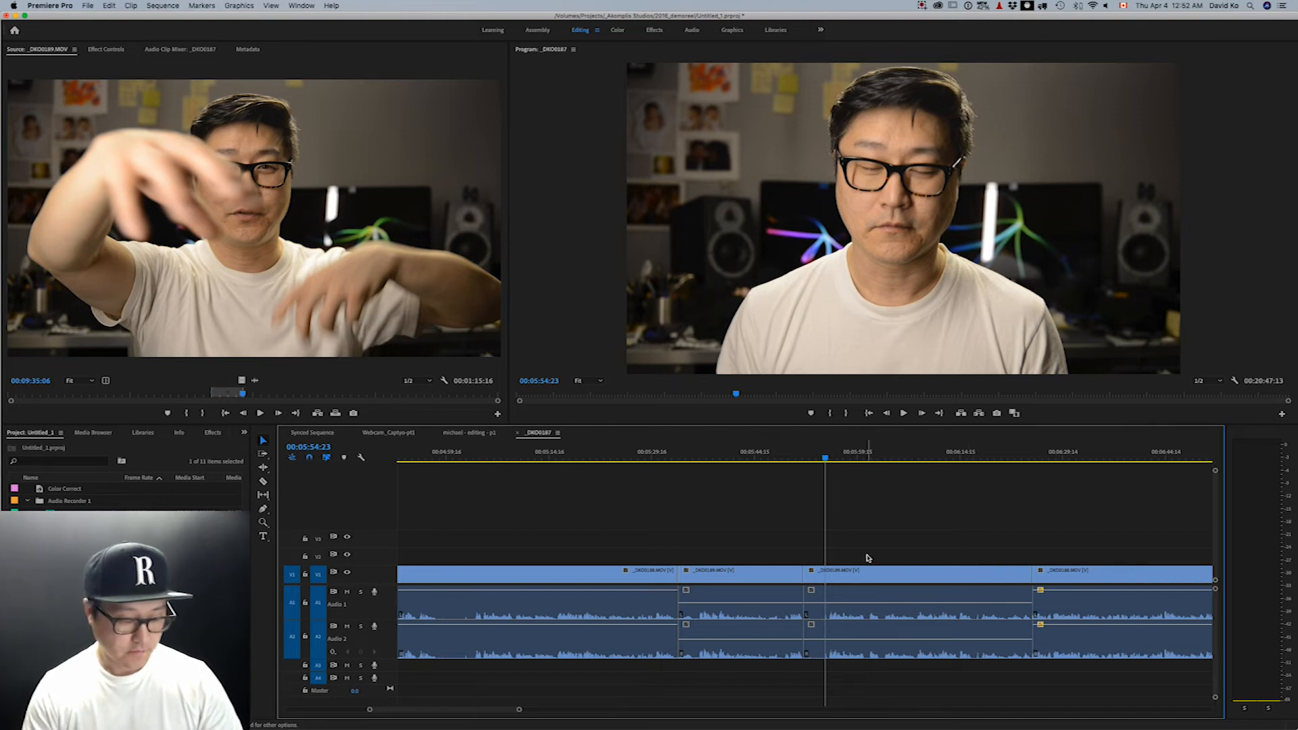
key(q)
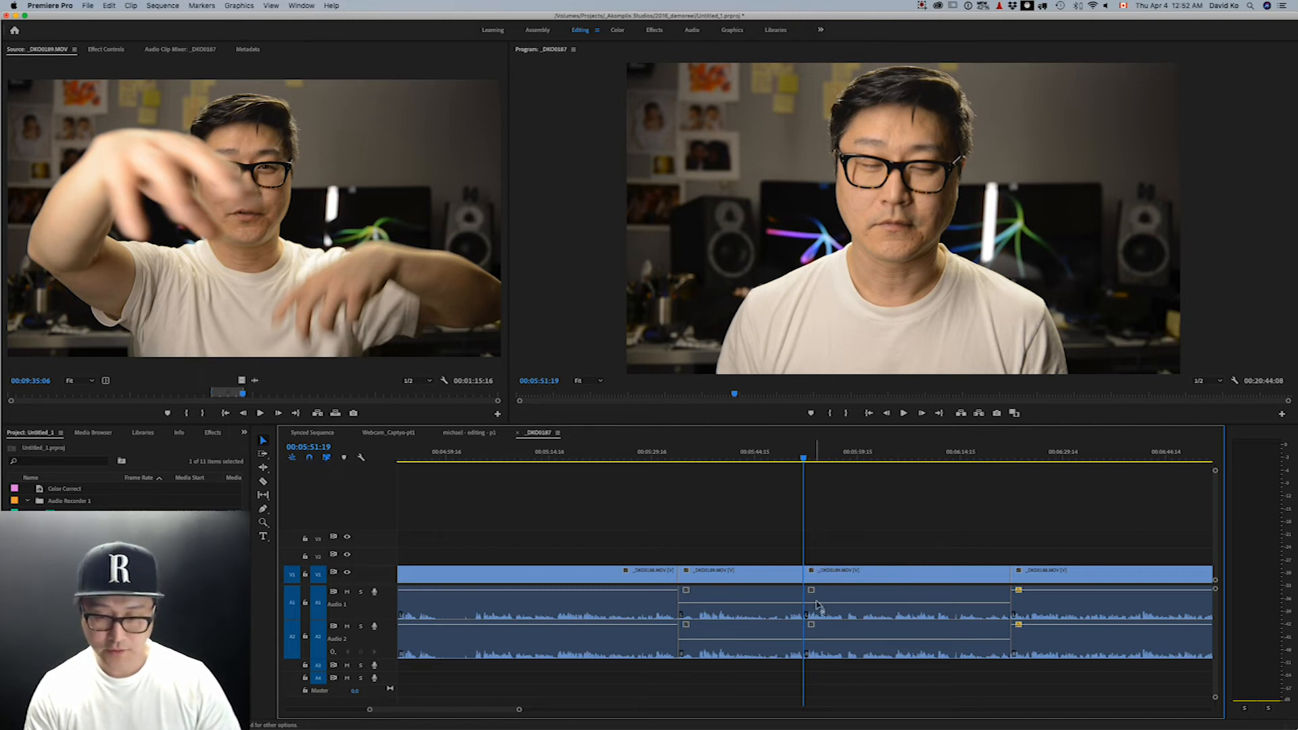
key(super+z)
Split the clip at 00:05:54:21 with Add Edit and ripple delete the short piece before the cut
drag(809, 457, 827, 460)
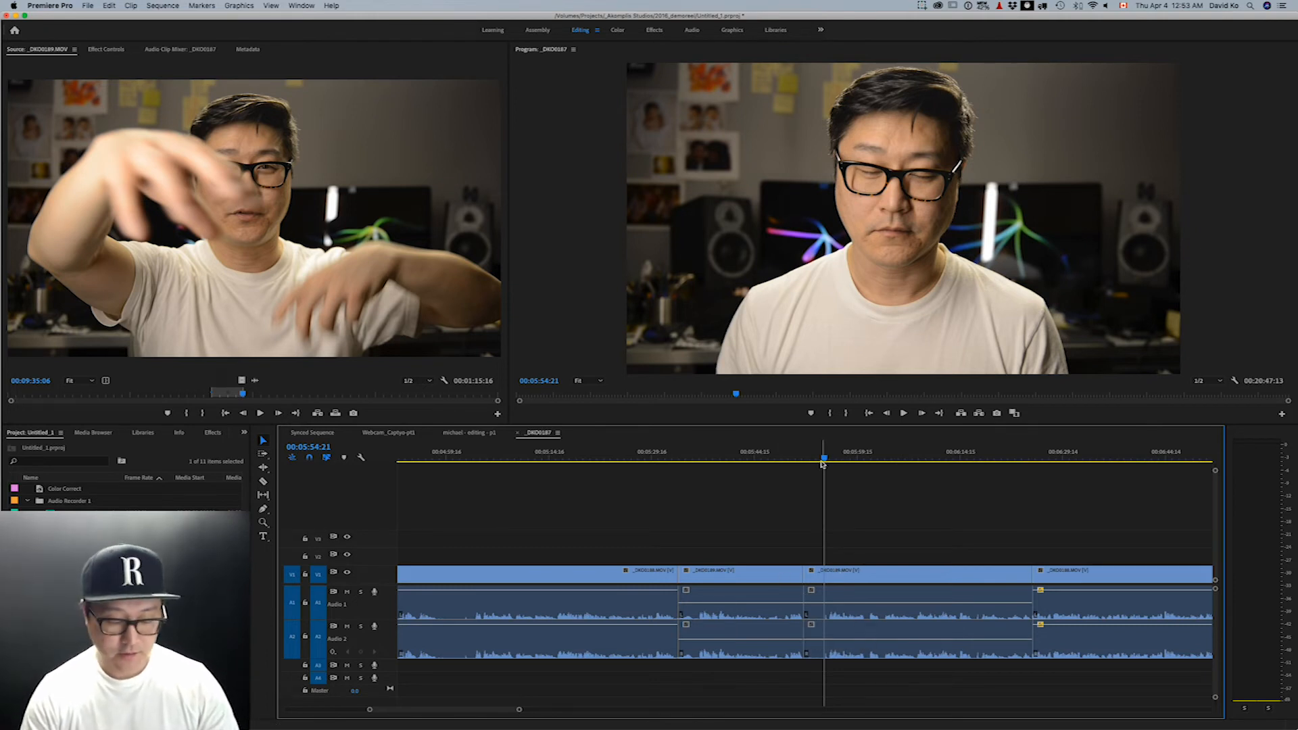
key(super+k)
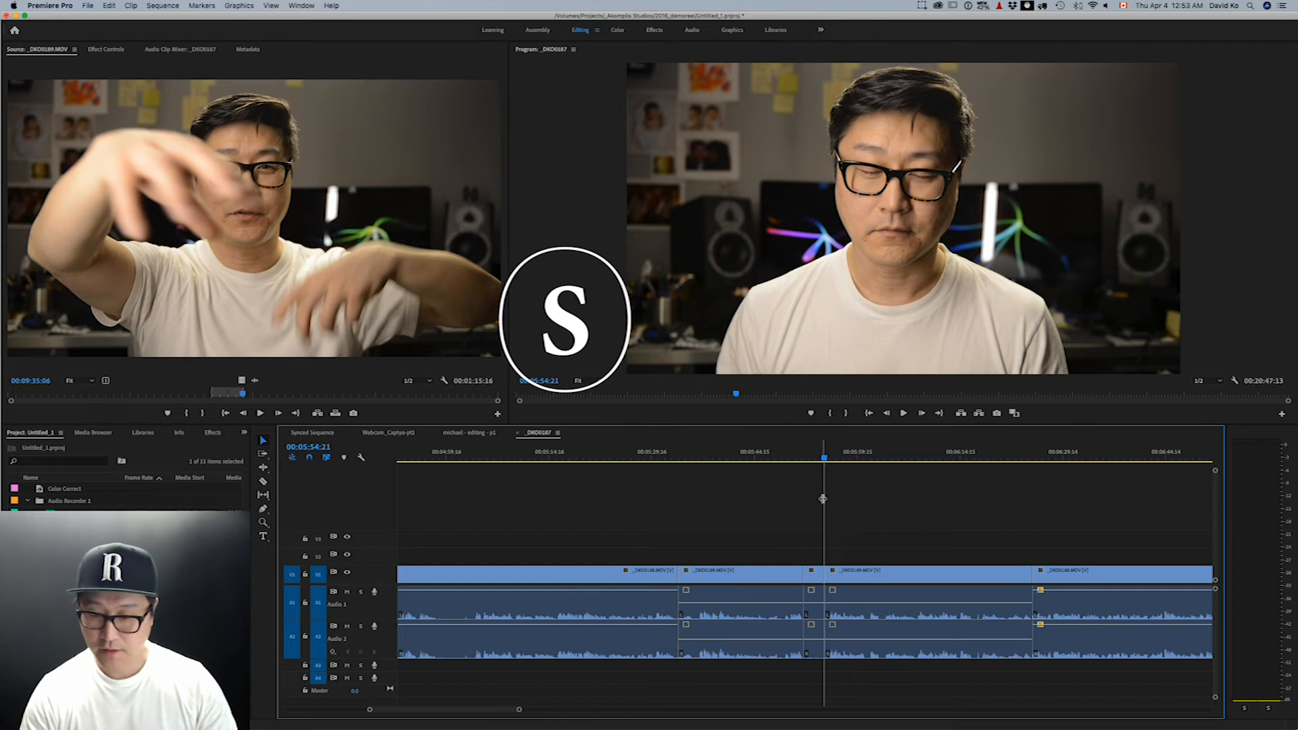
click(818, 574)
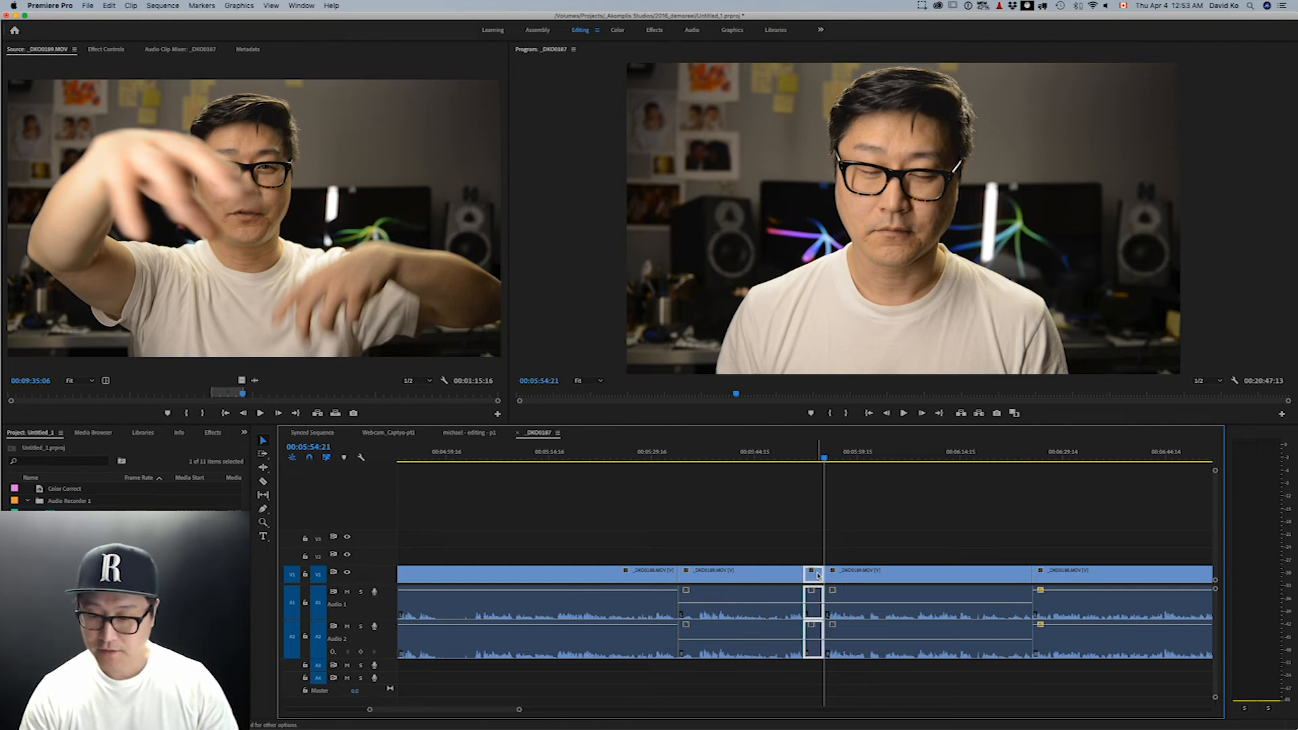
click(818, 559)
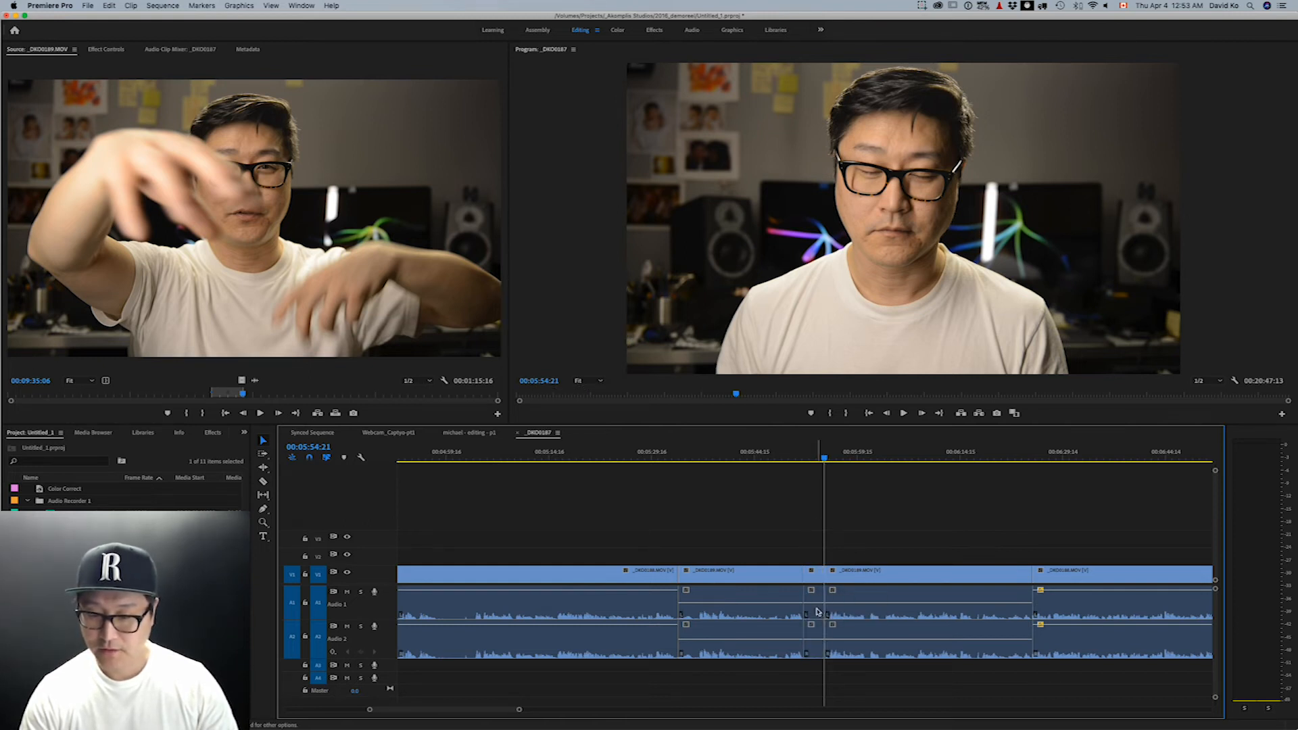
click(818, 574)
click(818, 551)
click(816, 572)
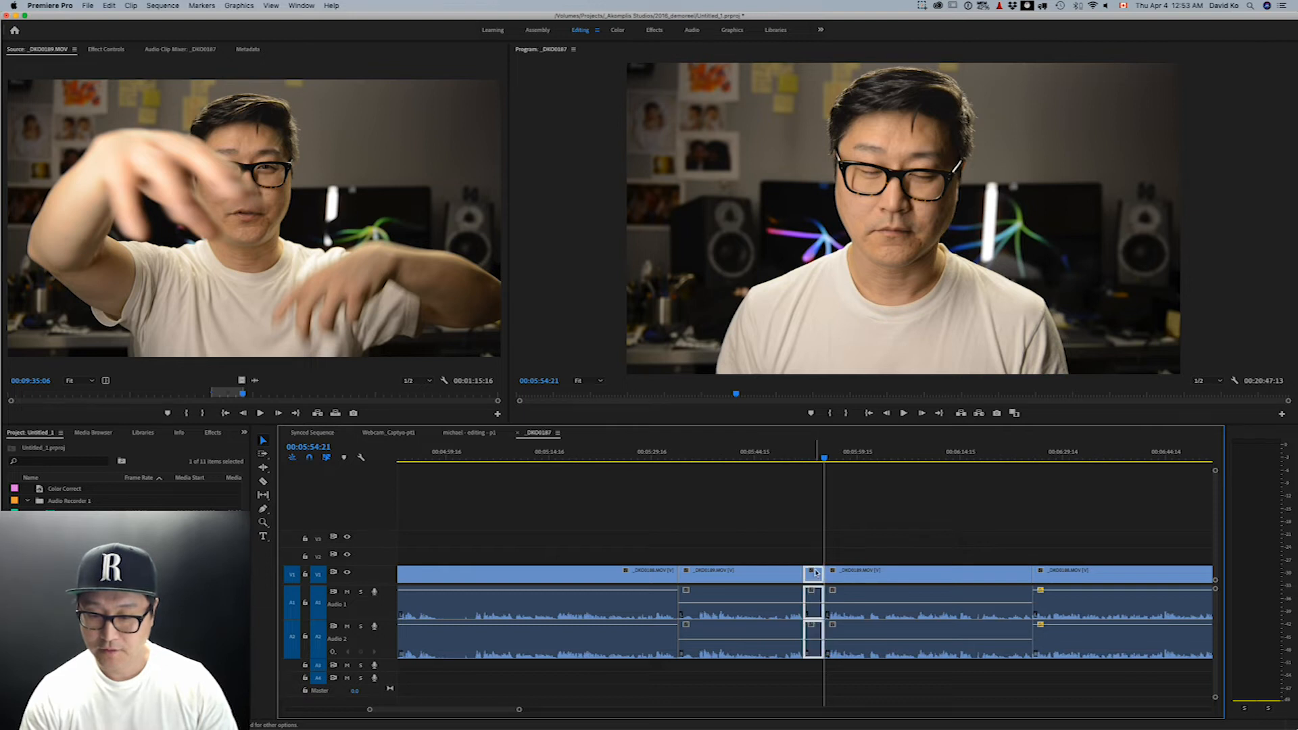
click(818, 549)
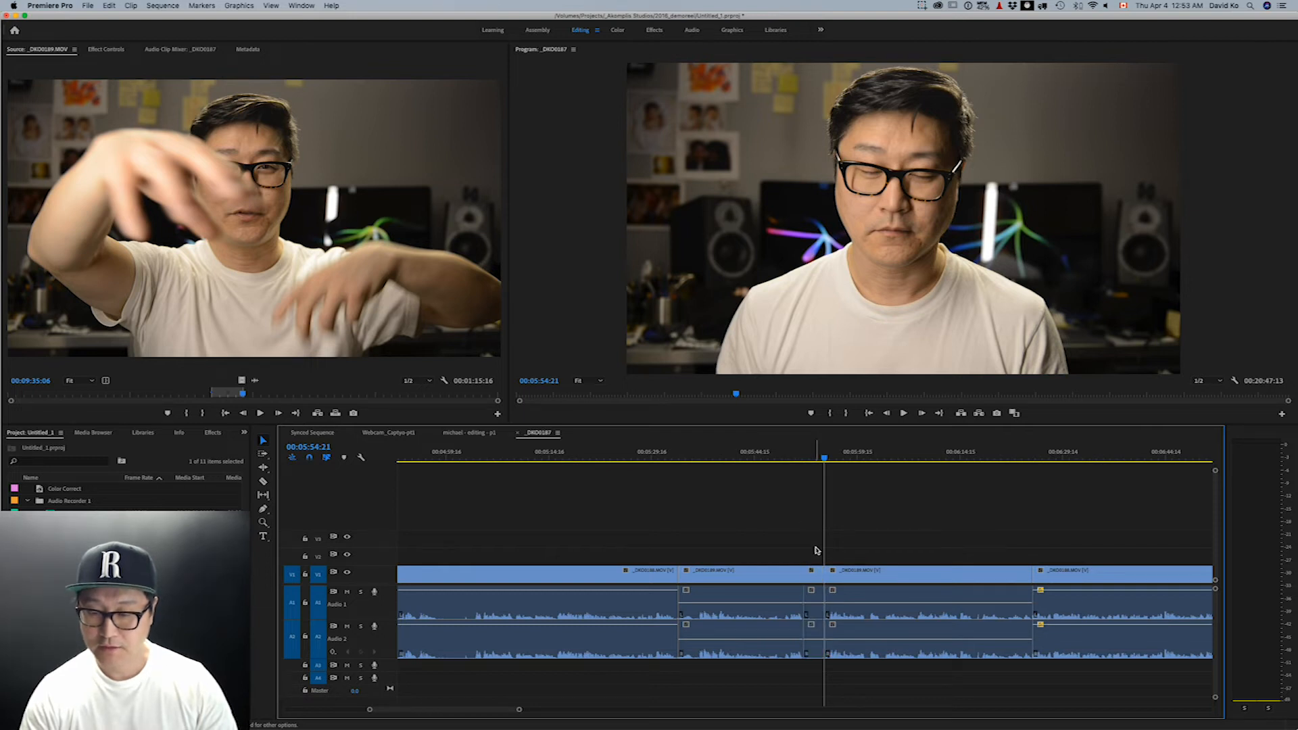
click(815, 576)
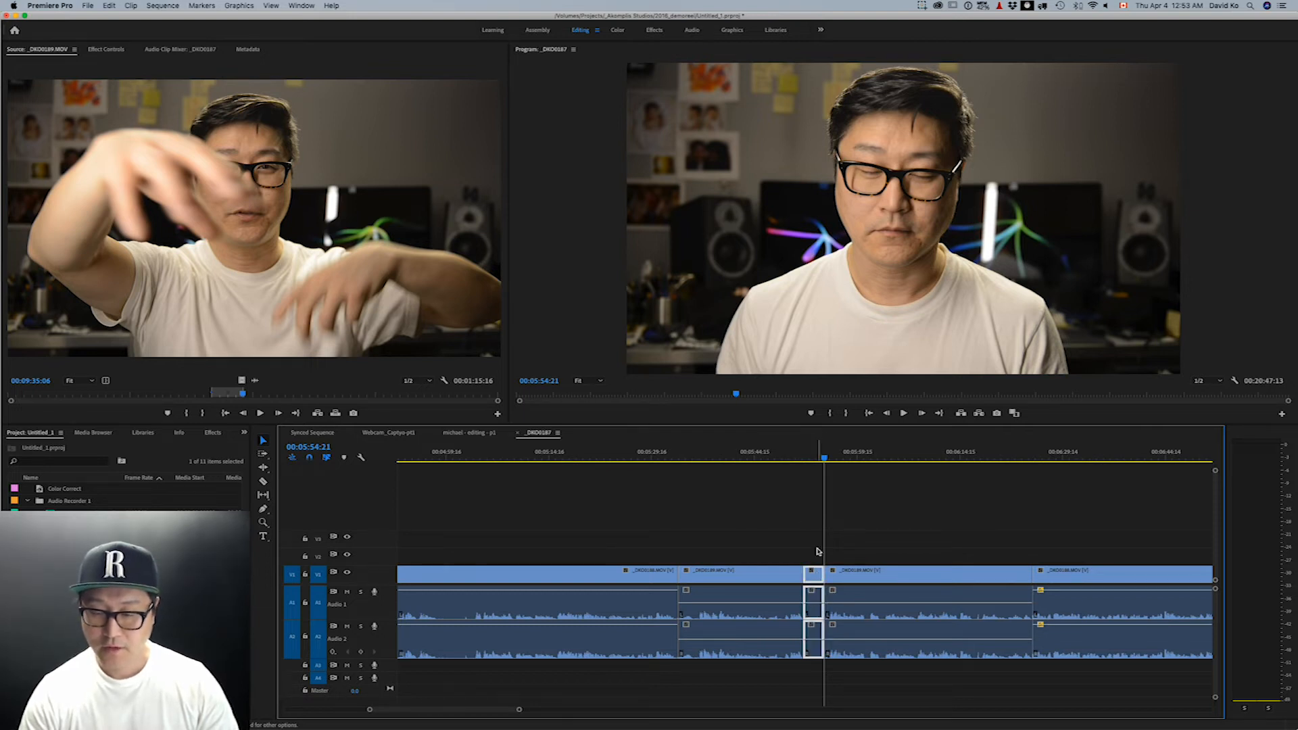
click(818, 549)
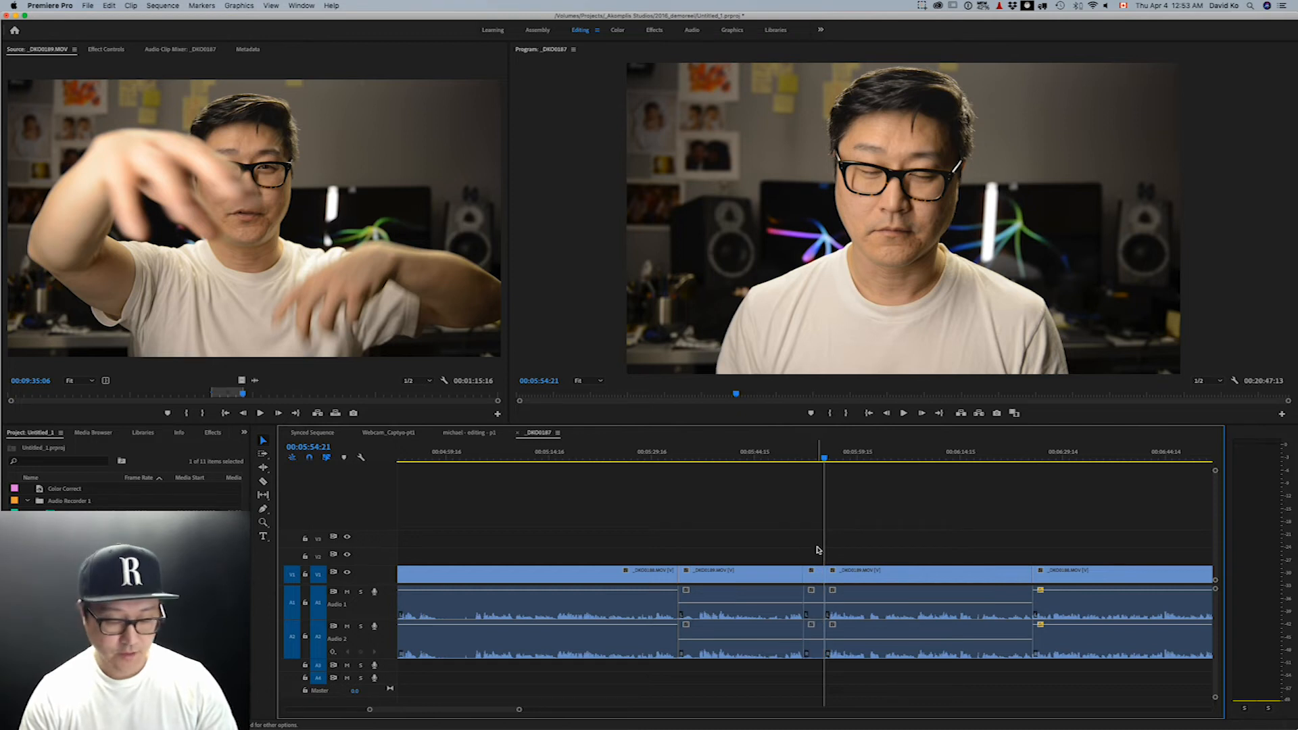
click(812, 574)
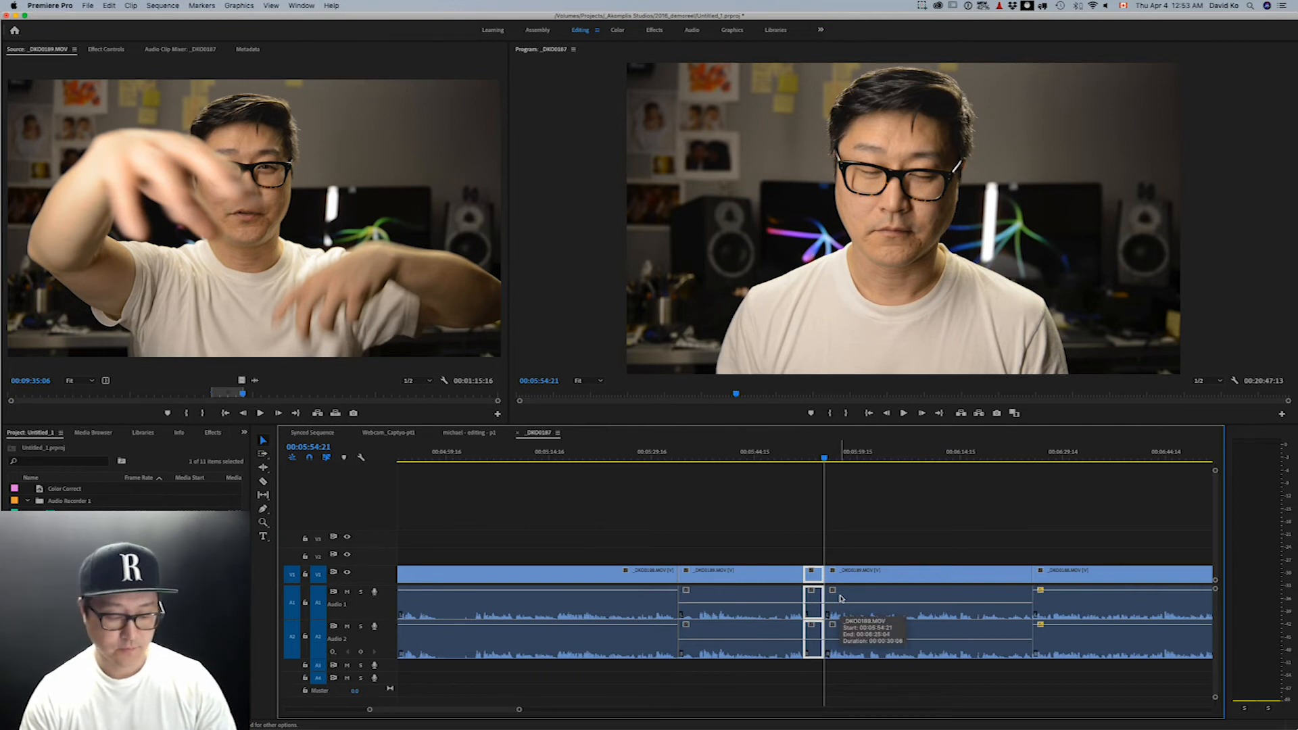
key(shift+Delete)
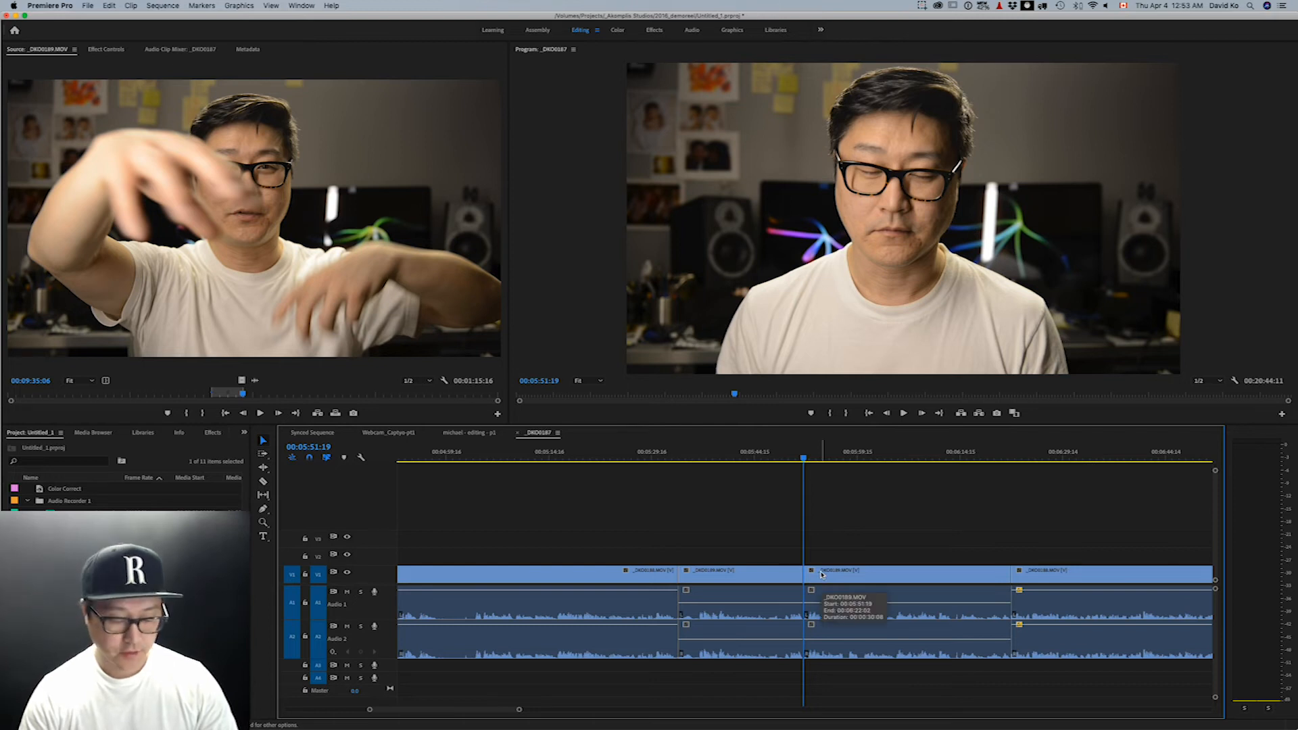
Undo the ripple delete and the split, and ripple trim the clip's start to 00:05:55:01 instead
key(super+z)
key(super+z)
drag(806, 457, 827, 458)
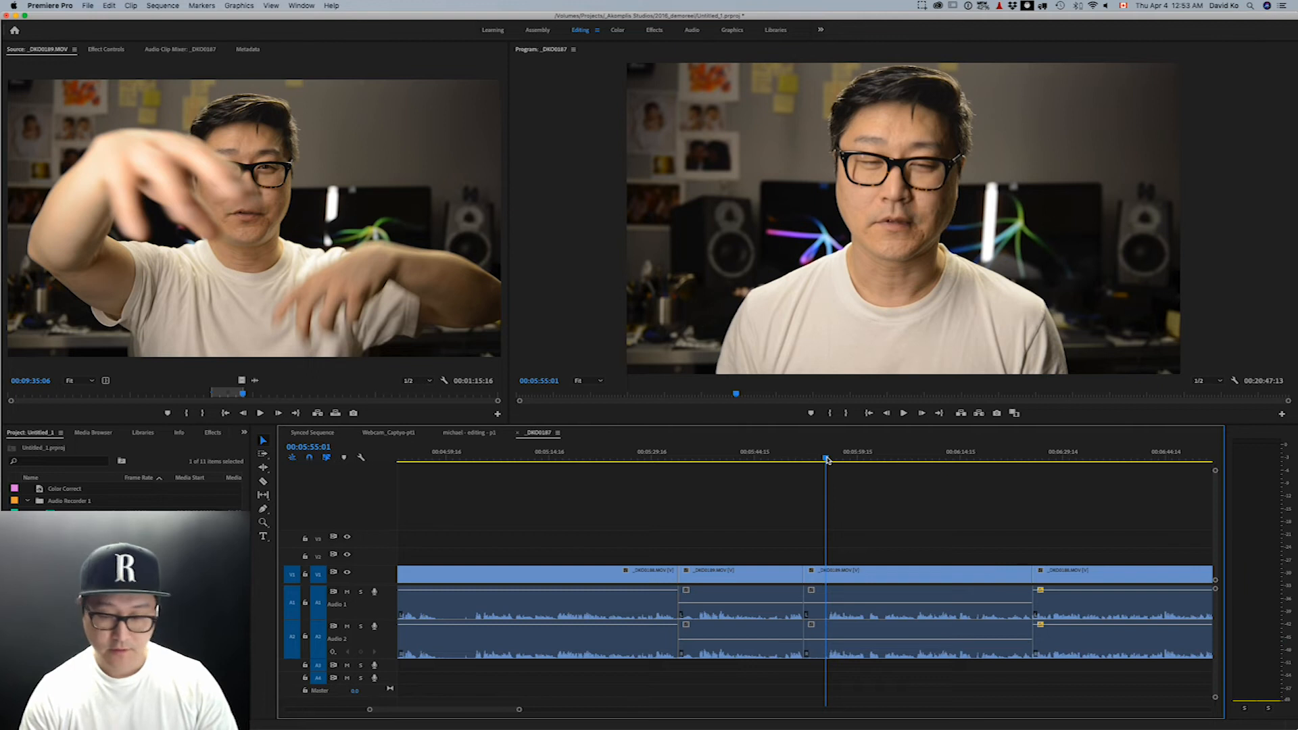
key(q)
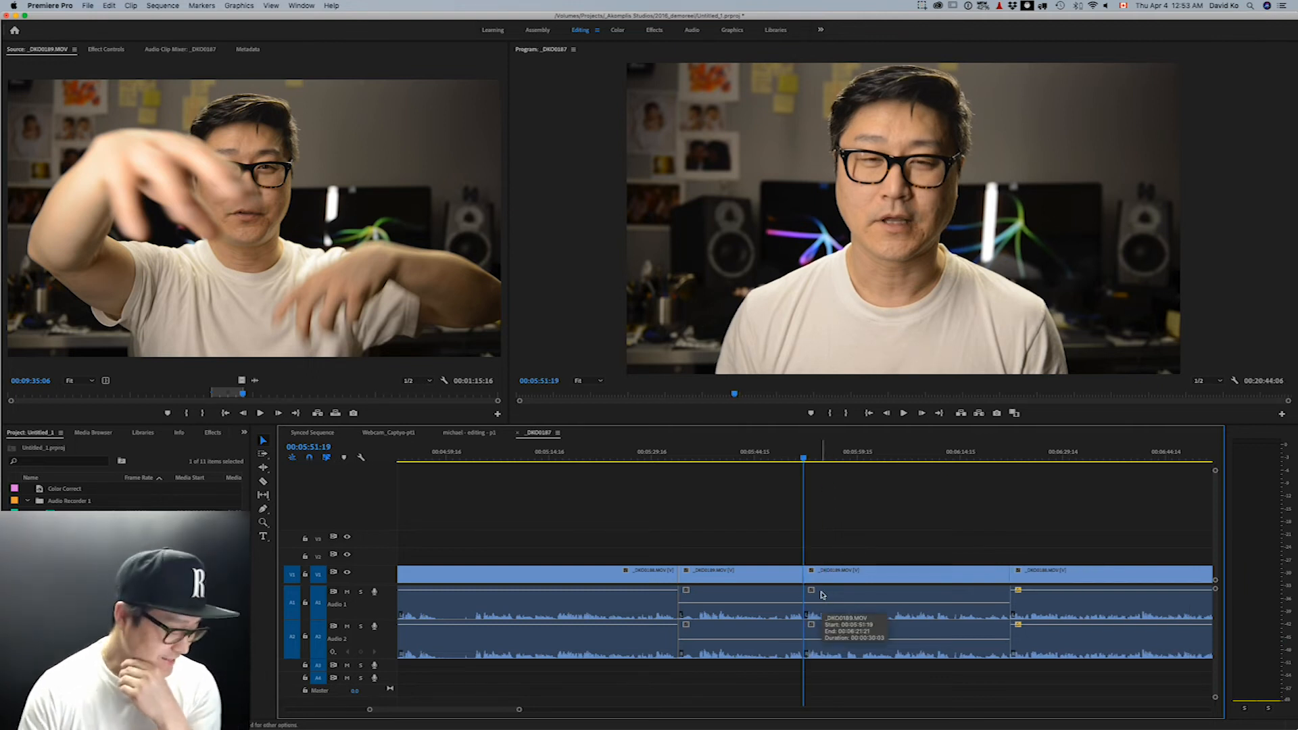
Mark a new source range in _DKO0189.MOV with the In point at 00:03:43:04 and the Out point at 00:06:21:21
click(795, 458)
drag(794, 458, 527, 456)
click(290, 247)
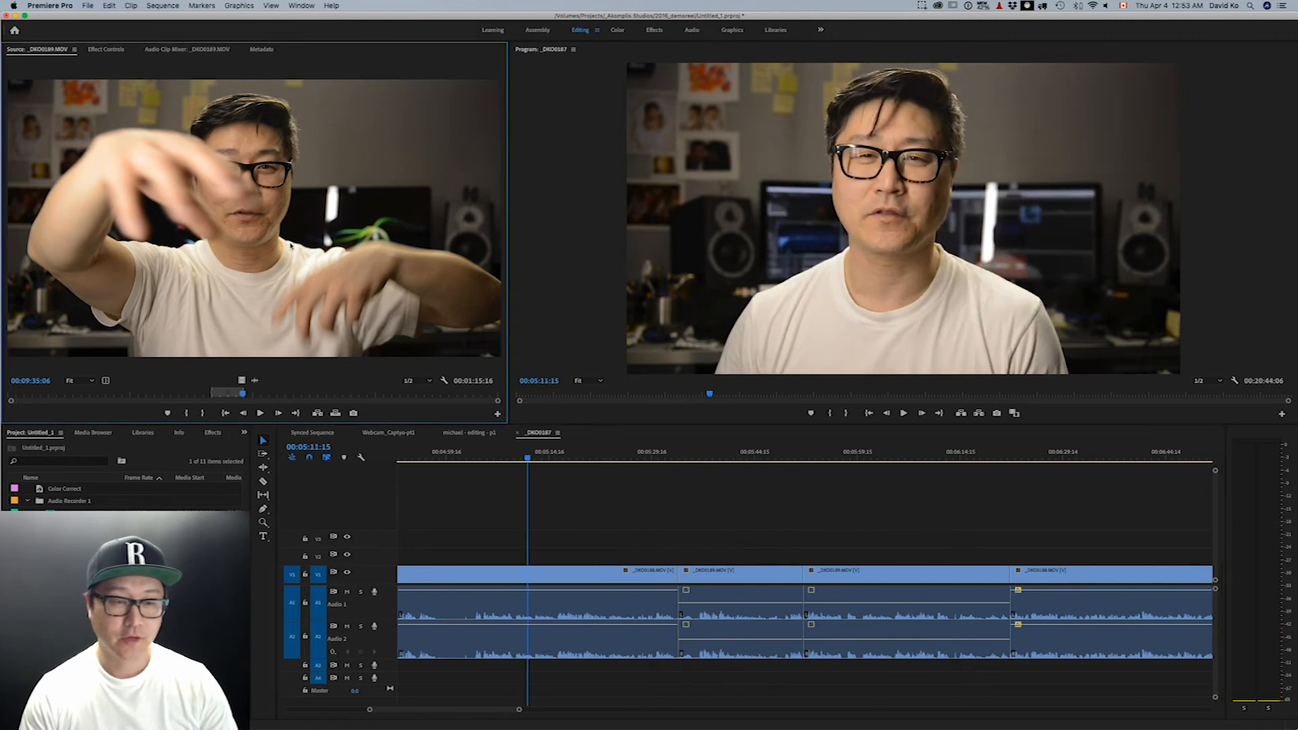
drag(301, 393, 100, 402)
key(i)
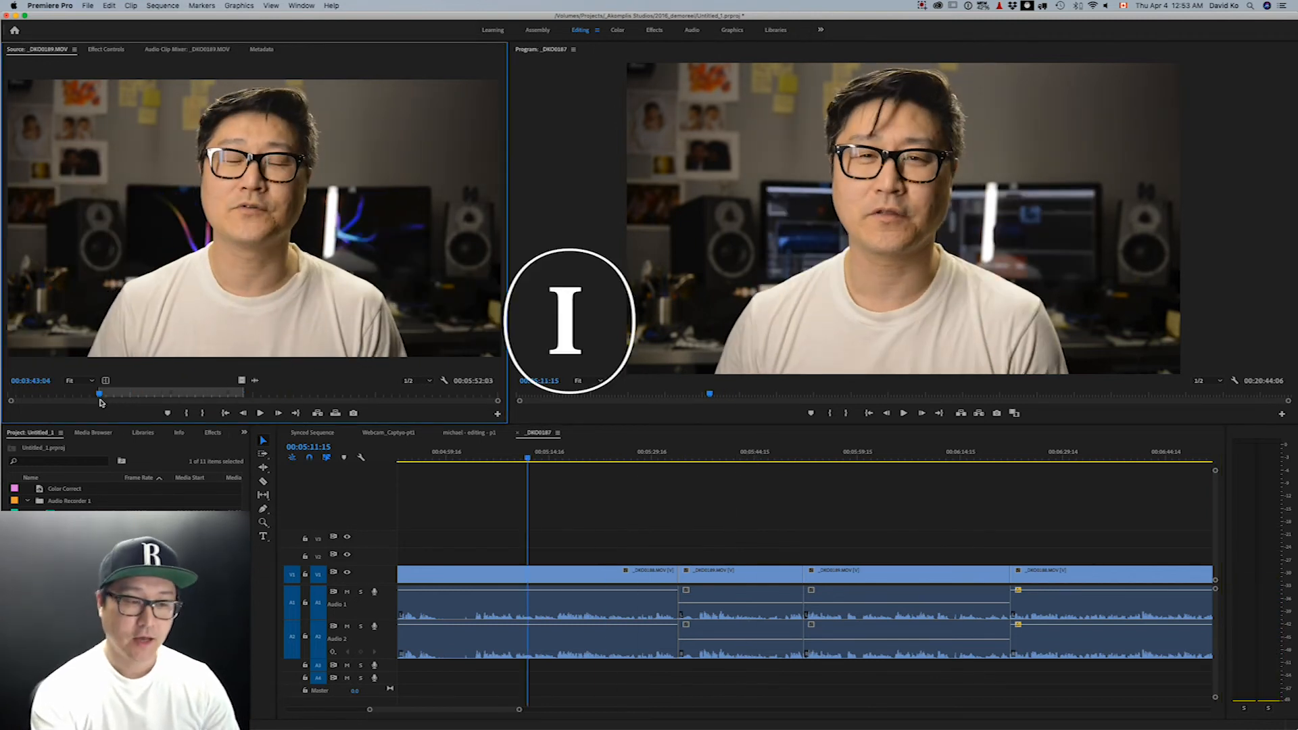
click(165, 392)
key(o)
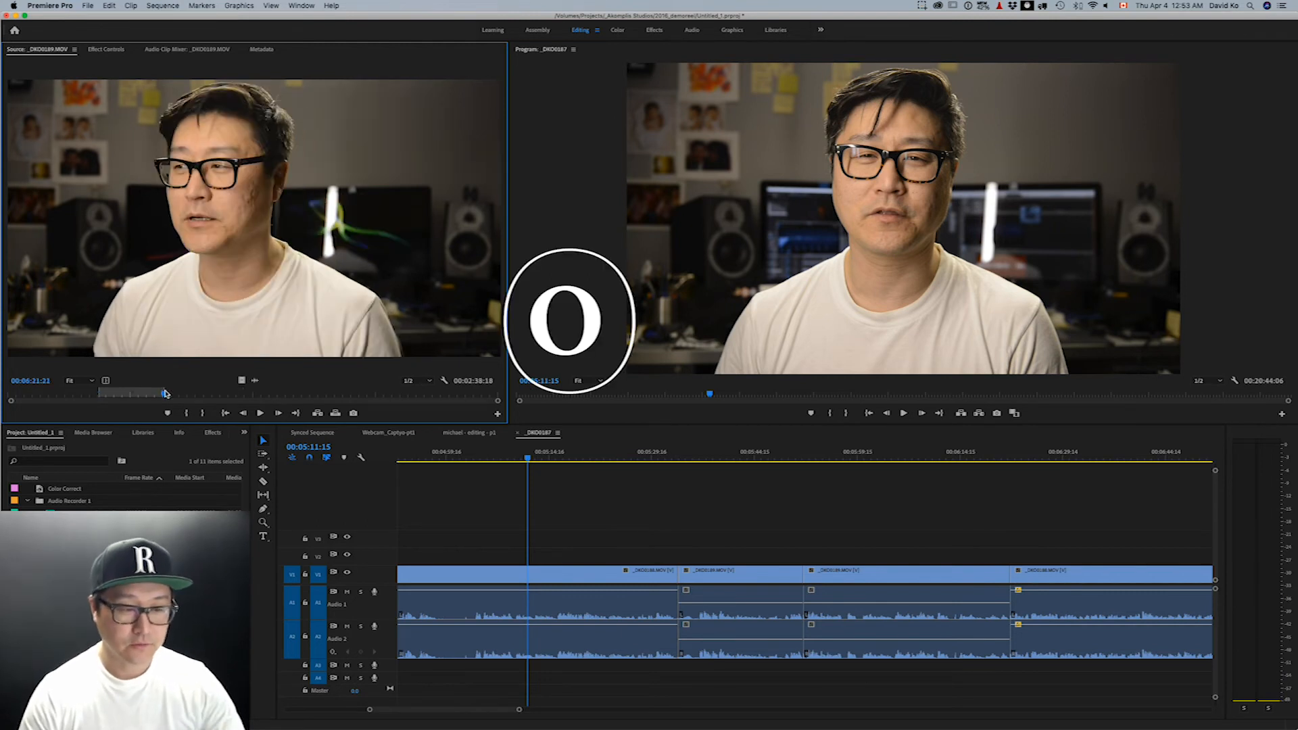
Play the source footage beyond the marked range, shuttling fast forward and in reverse, and stop at 00:04:38:18
key(space)
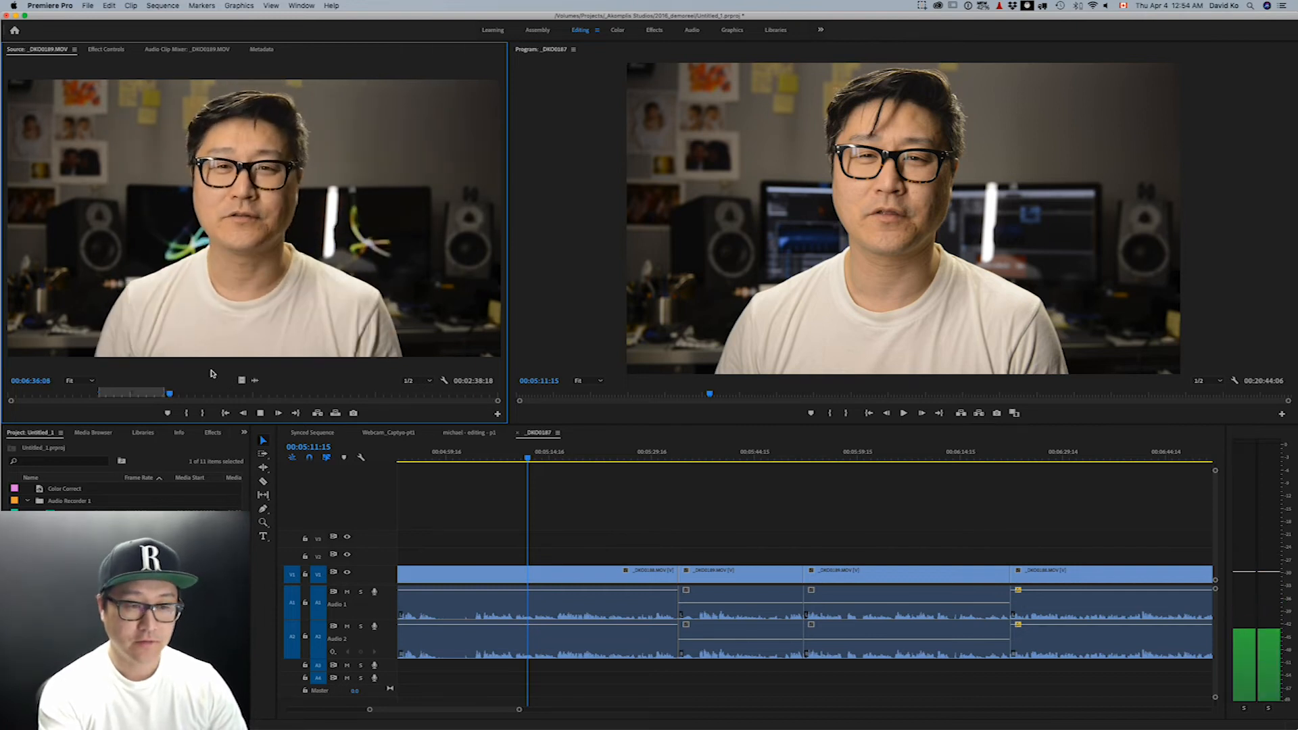
key(l)
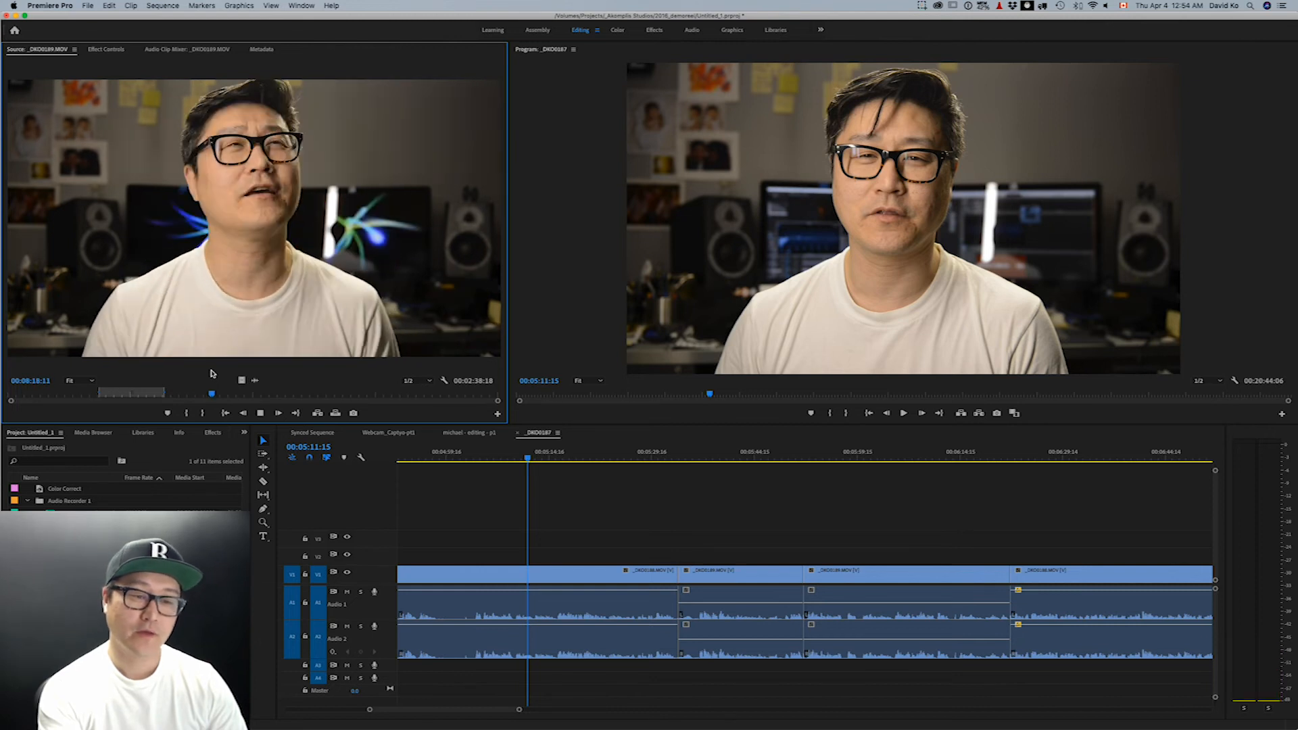
key(j)
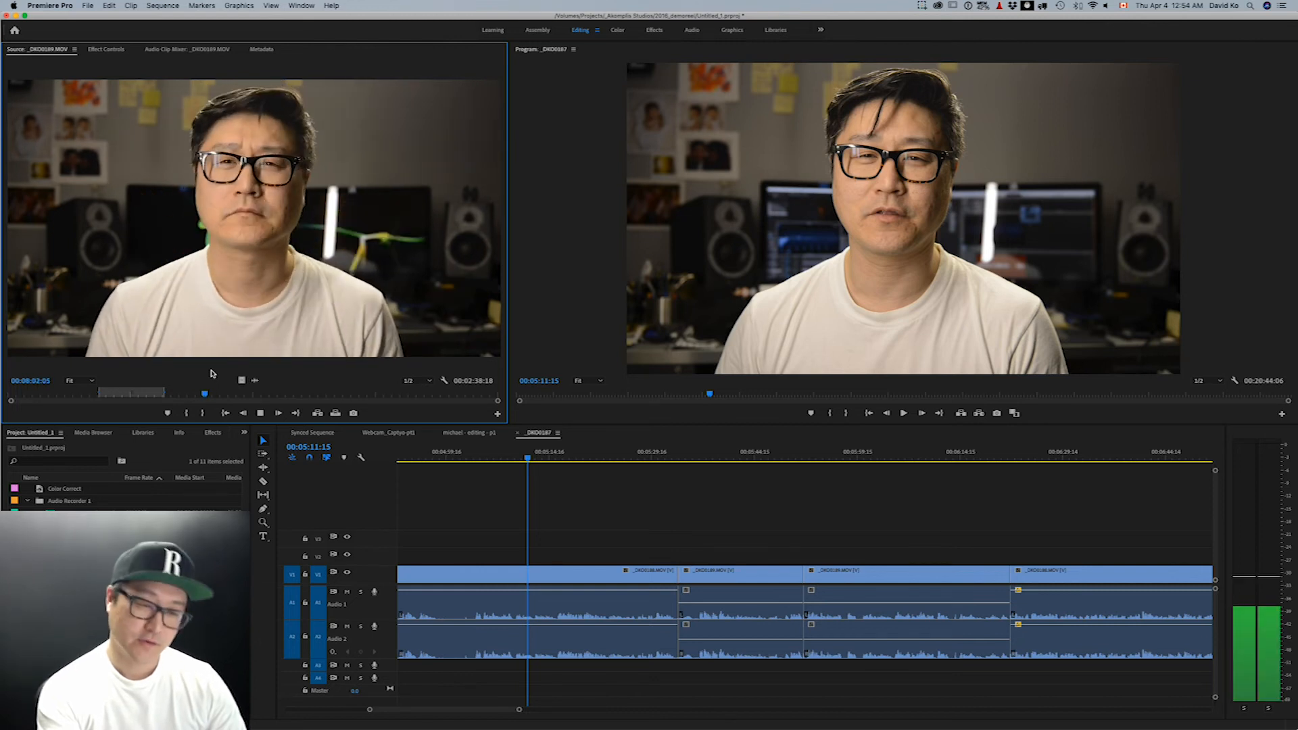
key(k)
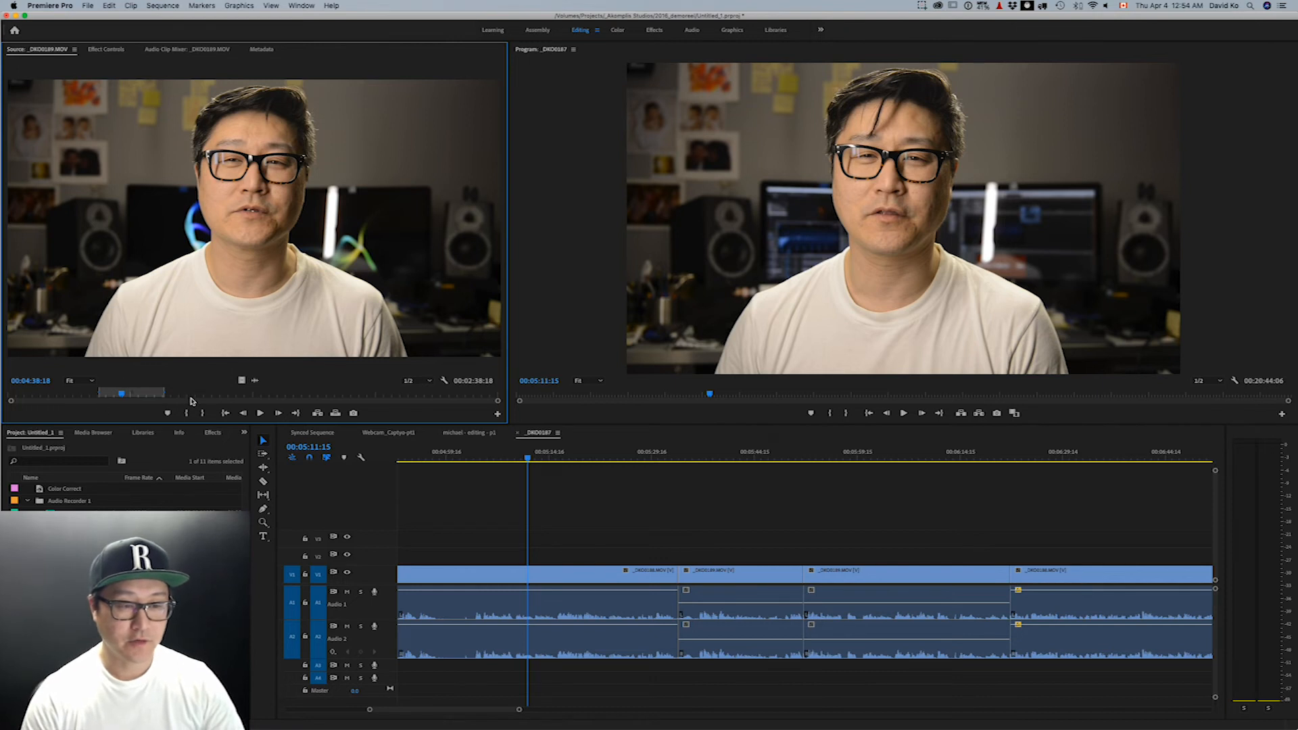
Insert the marked source range into the sequence at 00:12:25:19, undo the insert, and perform it again
drag(543, 457, 436, 477)
key(backslash)
drag(724, 457, 727, 460)
key(comma)
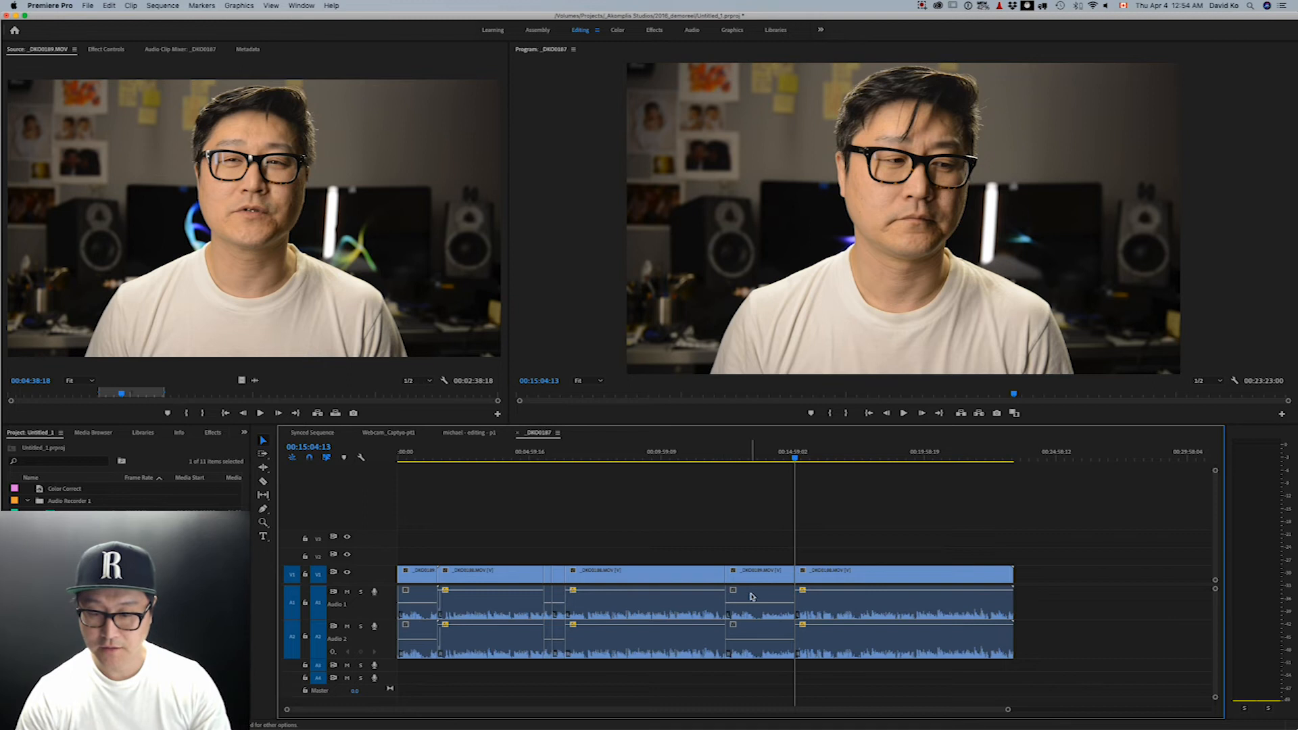
key(super+z)
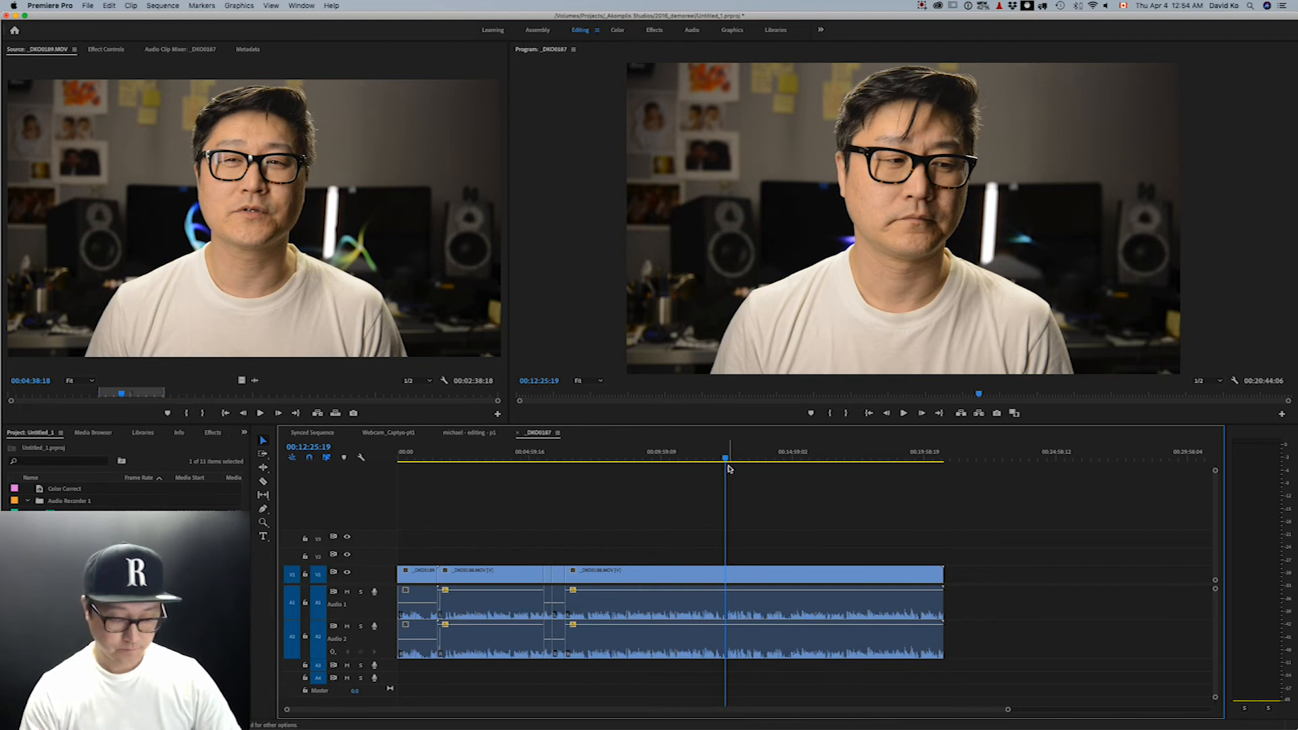
key(comma)
Overwrite the sequence footage with the marked source range starting at 00:17:44:10
drag(799, 459, 867, 463)
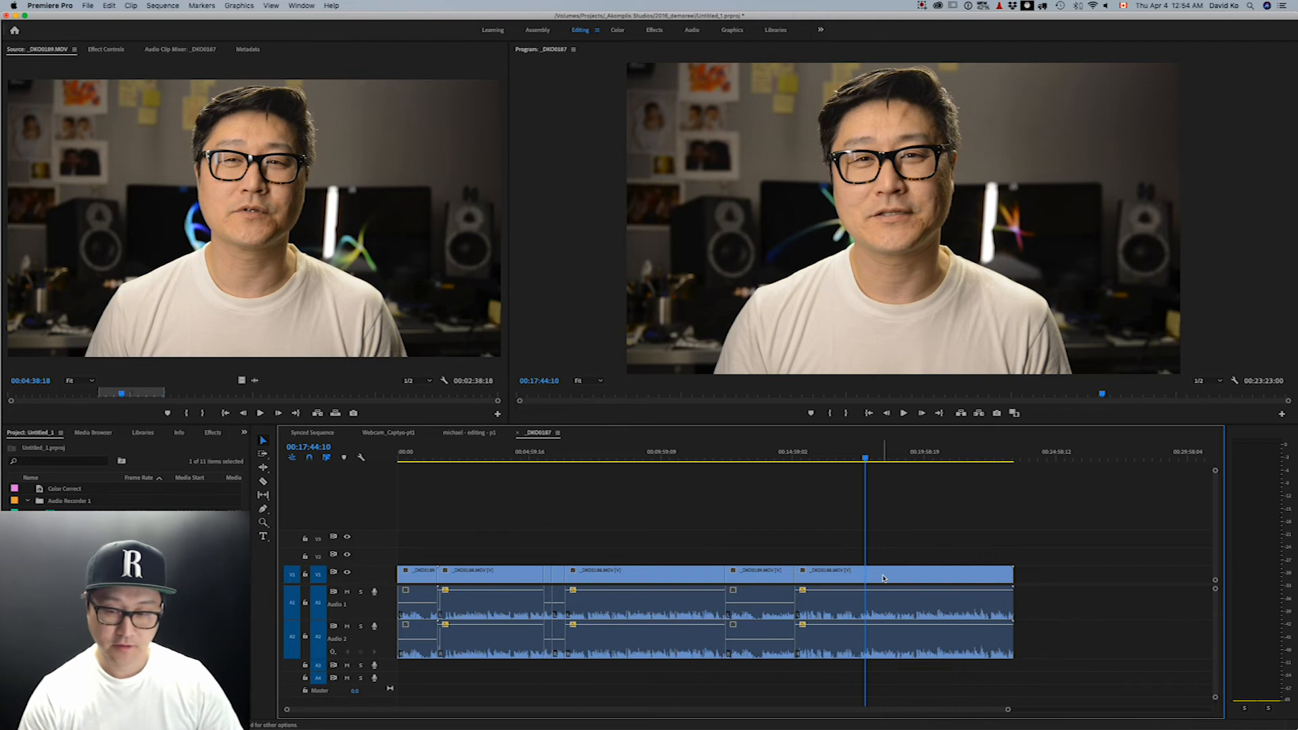
key(period)
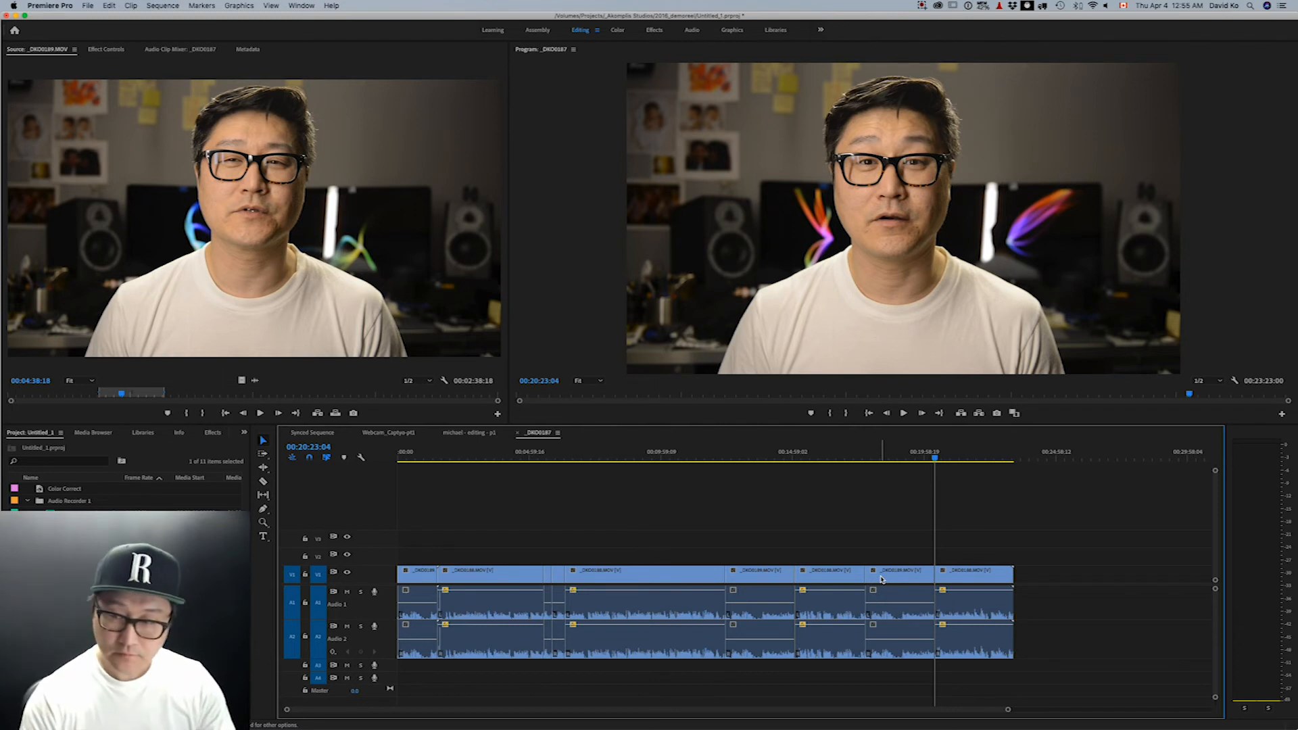
Ripple trim the inserted clip's start to 00:12:48:21 and its end to 00:14:16:14
drag(893, 453, 736, 464)
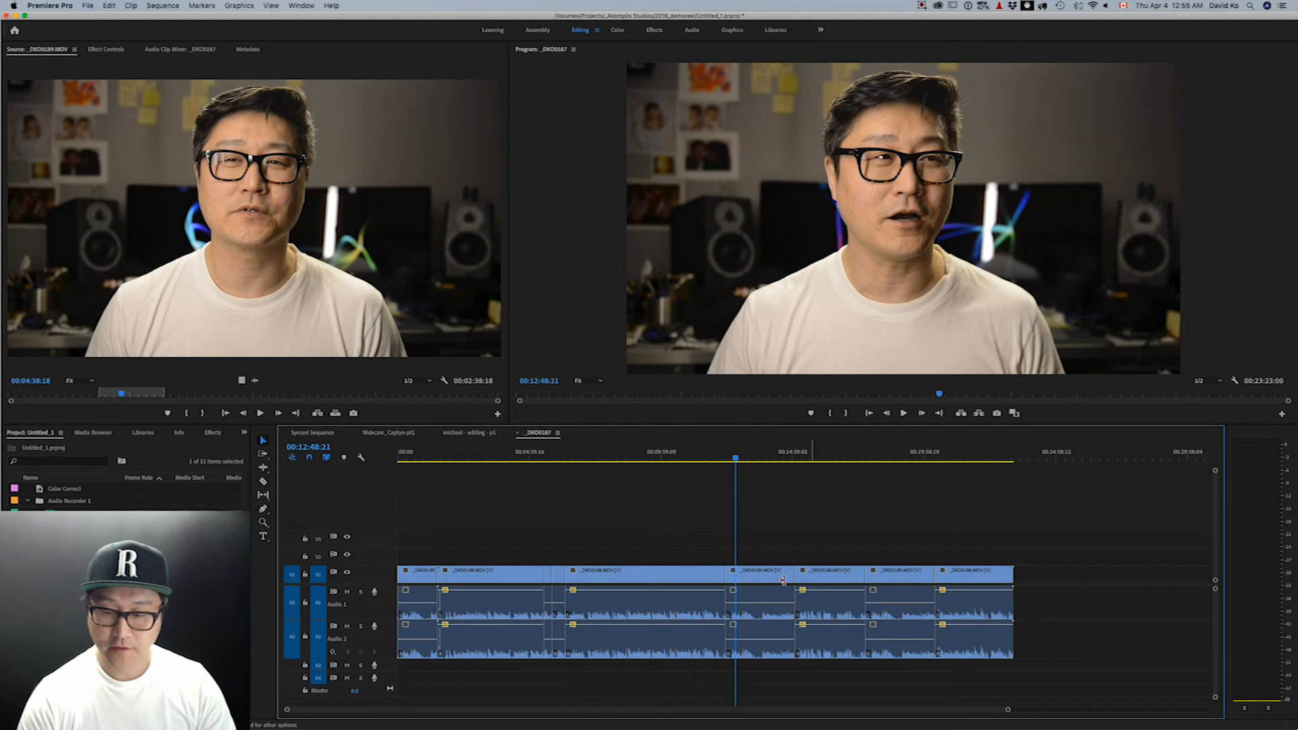
key(q)
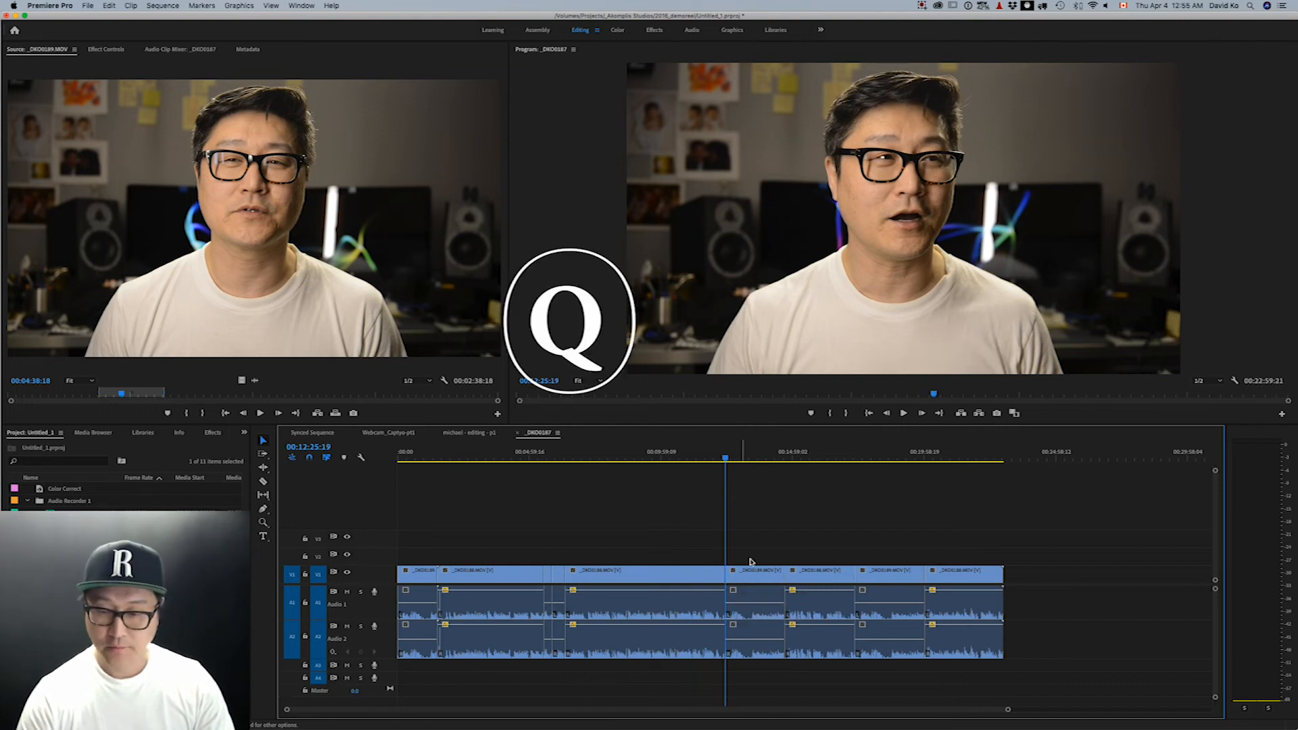
click(769, 452)
drag(768, 452, 775, 455)
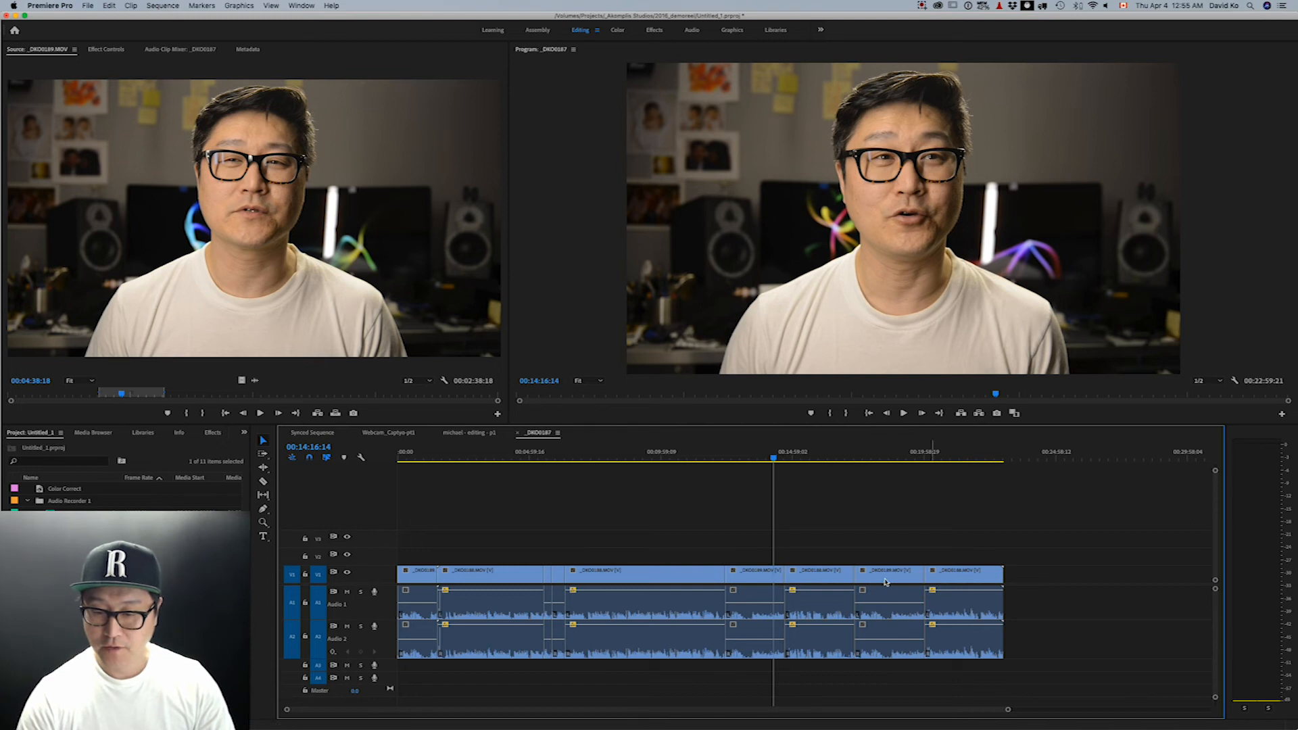
key(w)
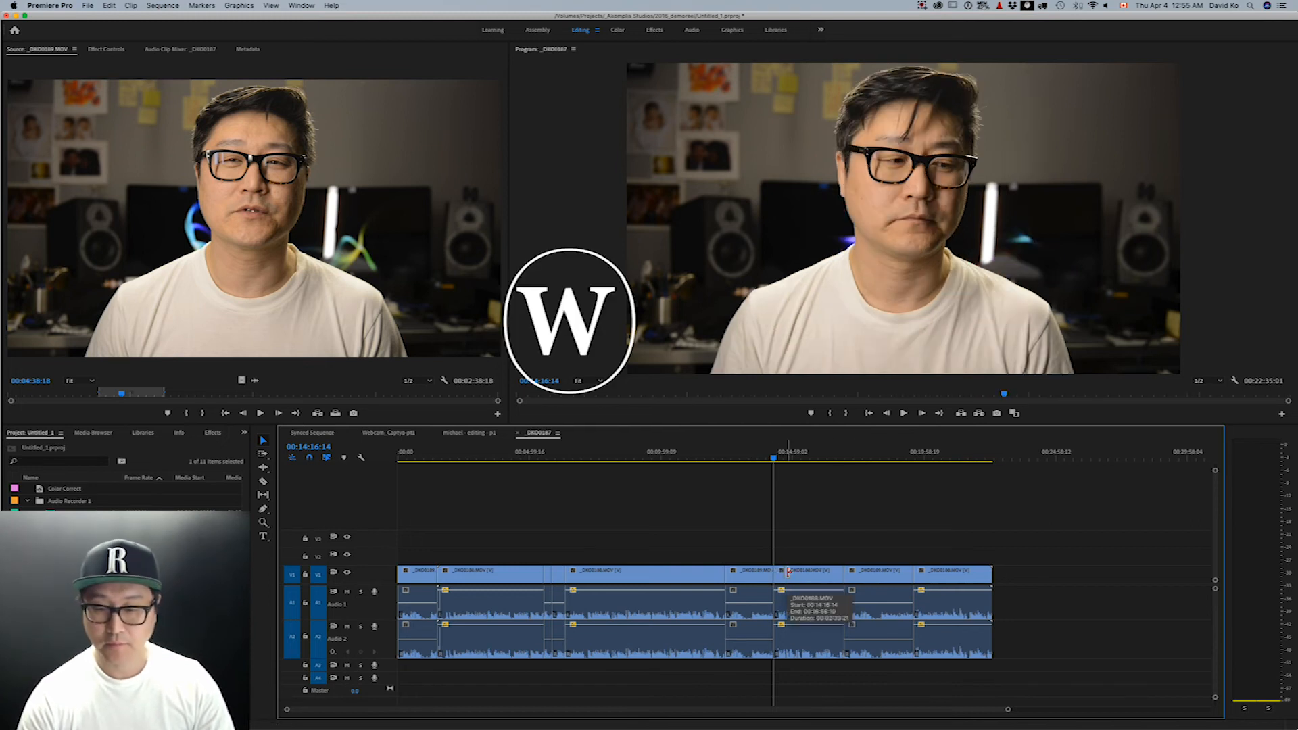
Move the last four clips later in the sequence and the three clips before them partway, leaving a gap before each group
drag(750, 525, 967, 692)
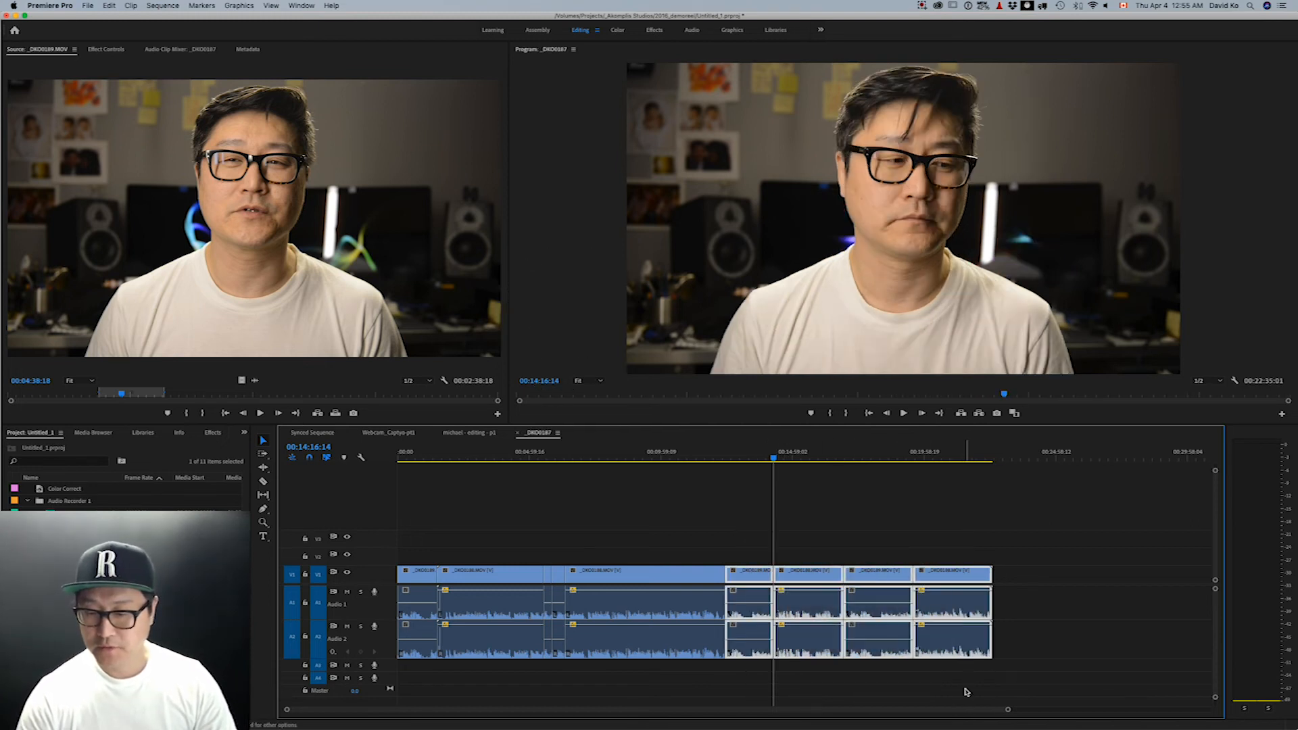
drag(882, 571, 985, 554)
drag(868, 567, 859, 586)
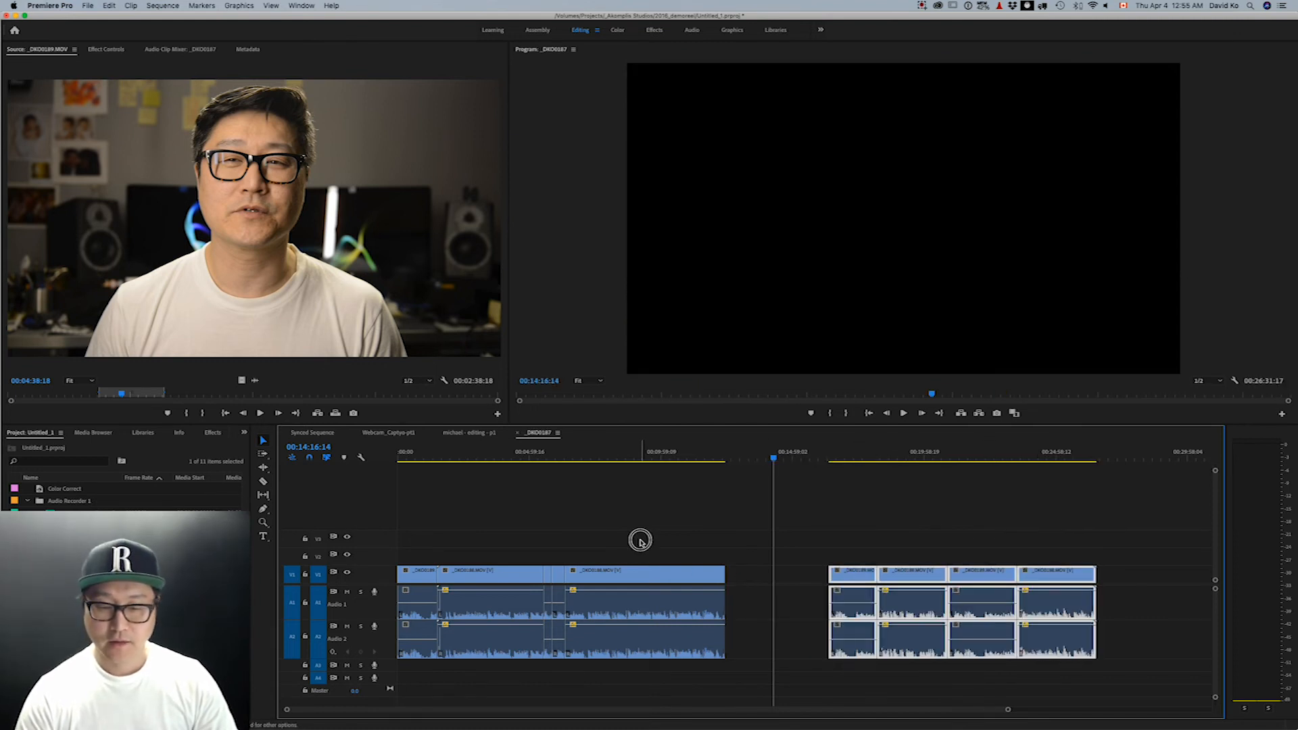
click(634, 589)
drag(655, 498, 546, 680)
drag(626, 588, 674, 588)
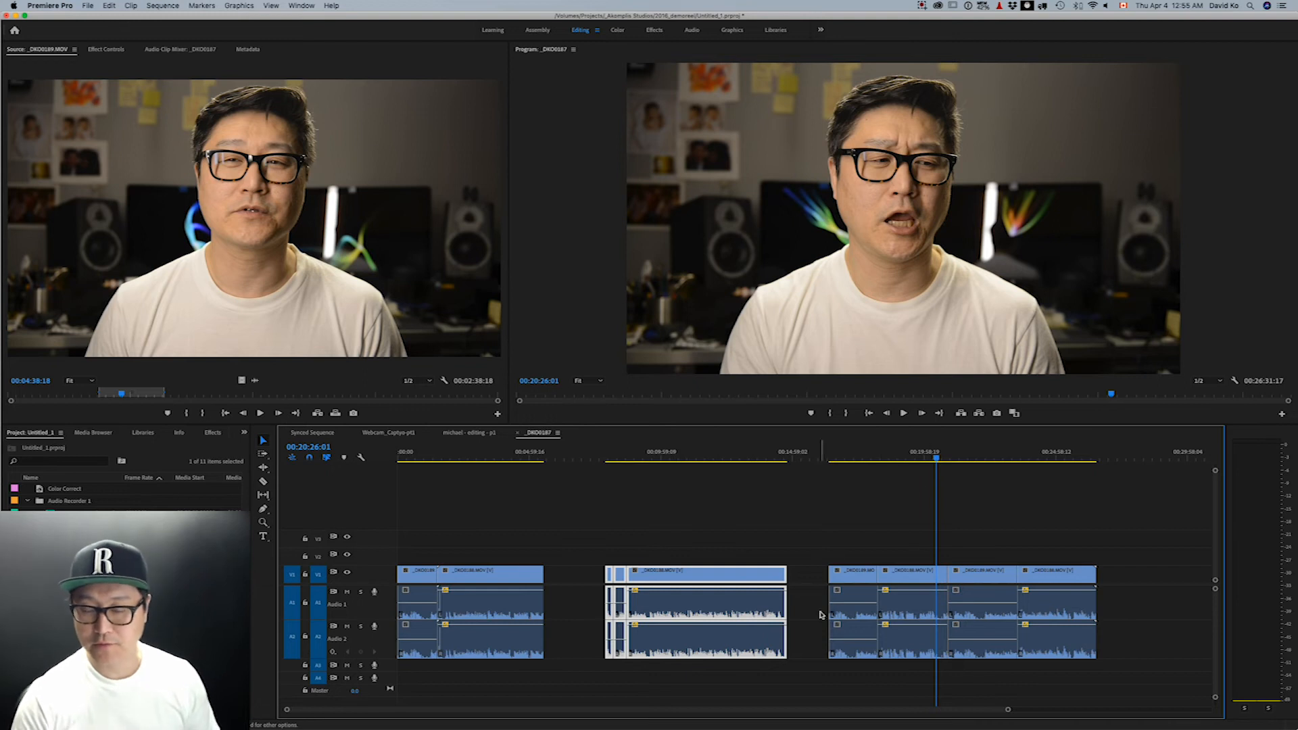
Ripple delete the first gap, between the opening two clips and the middle group of clips
click(574, 577)
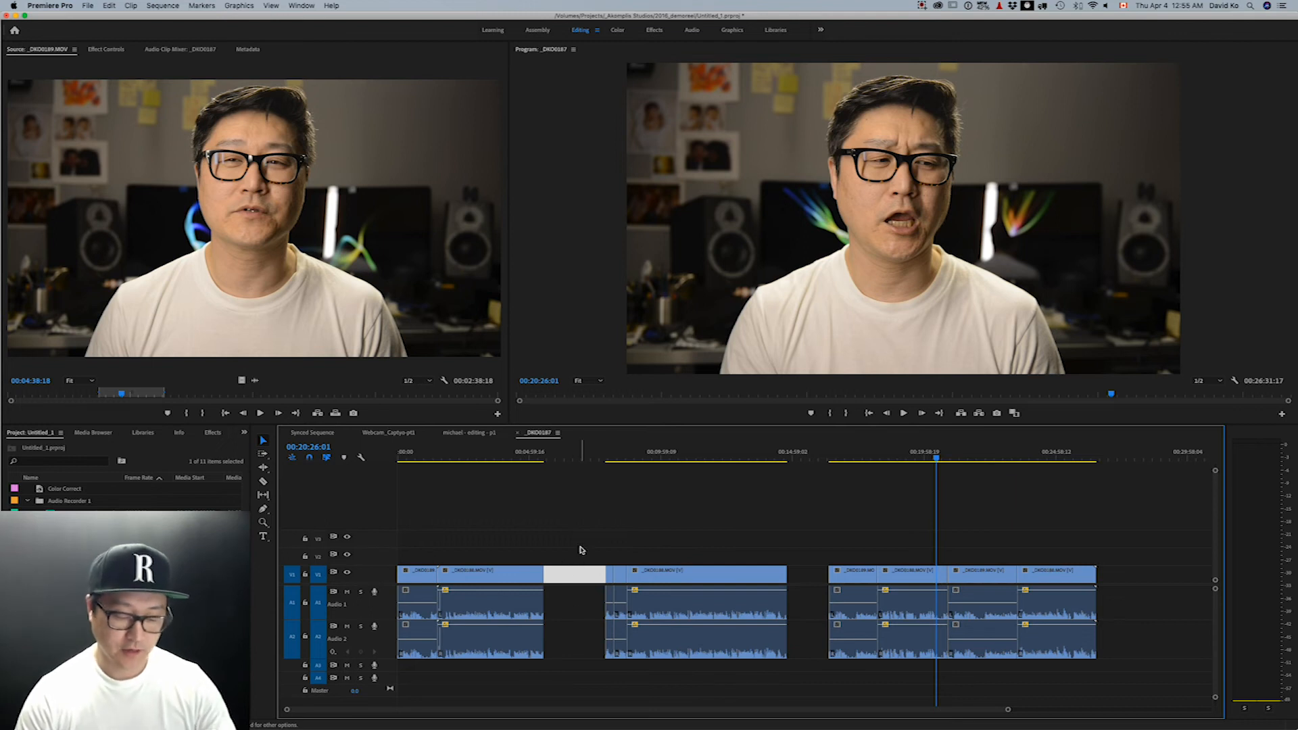
key(Delete)
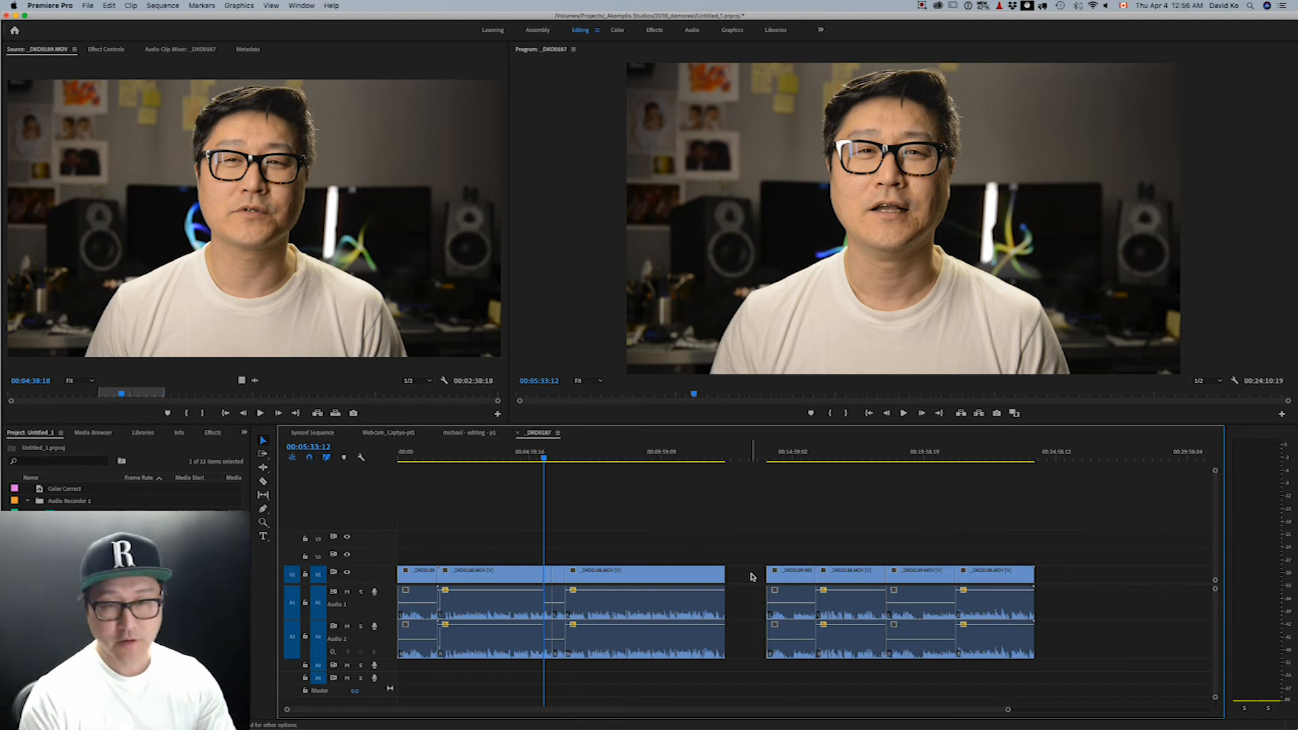
Ripple delete the remaining gap before the last four clips in the sequence
click(702, 451)
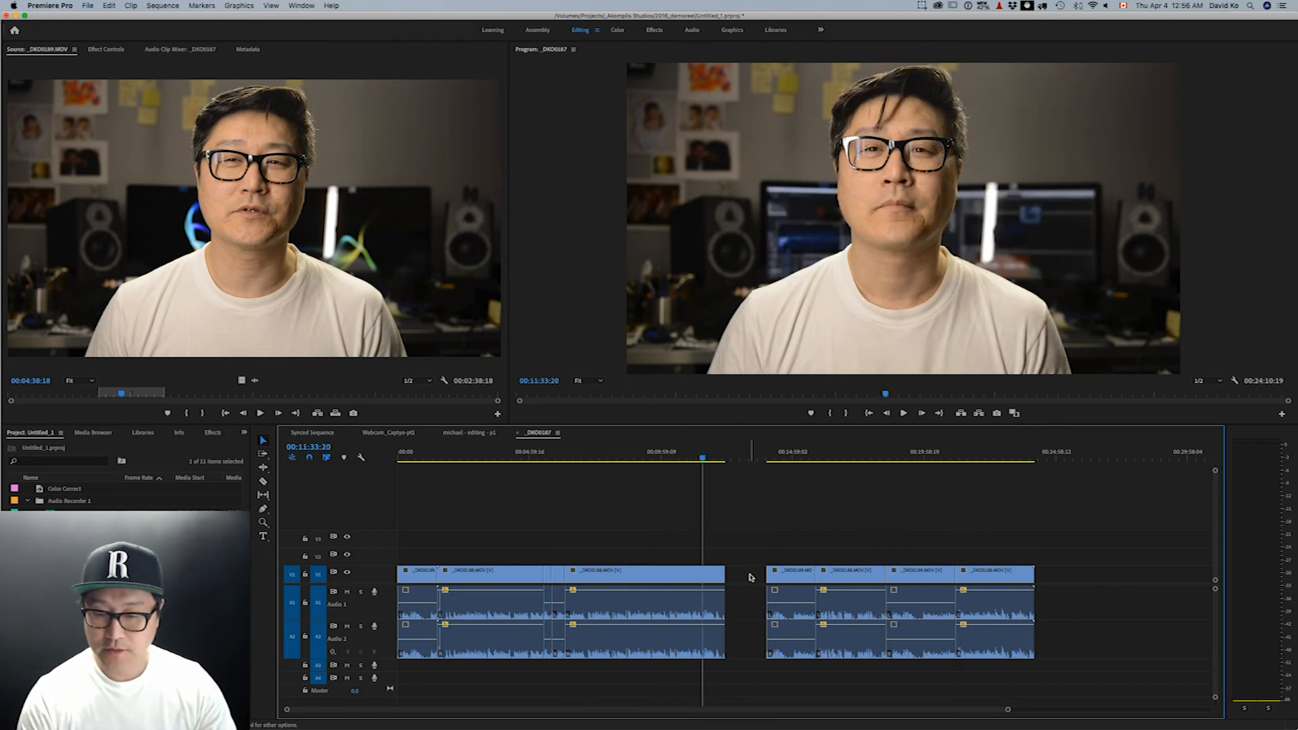
click(750, 576)
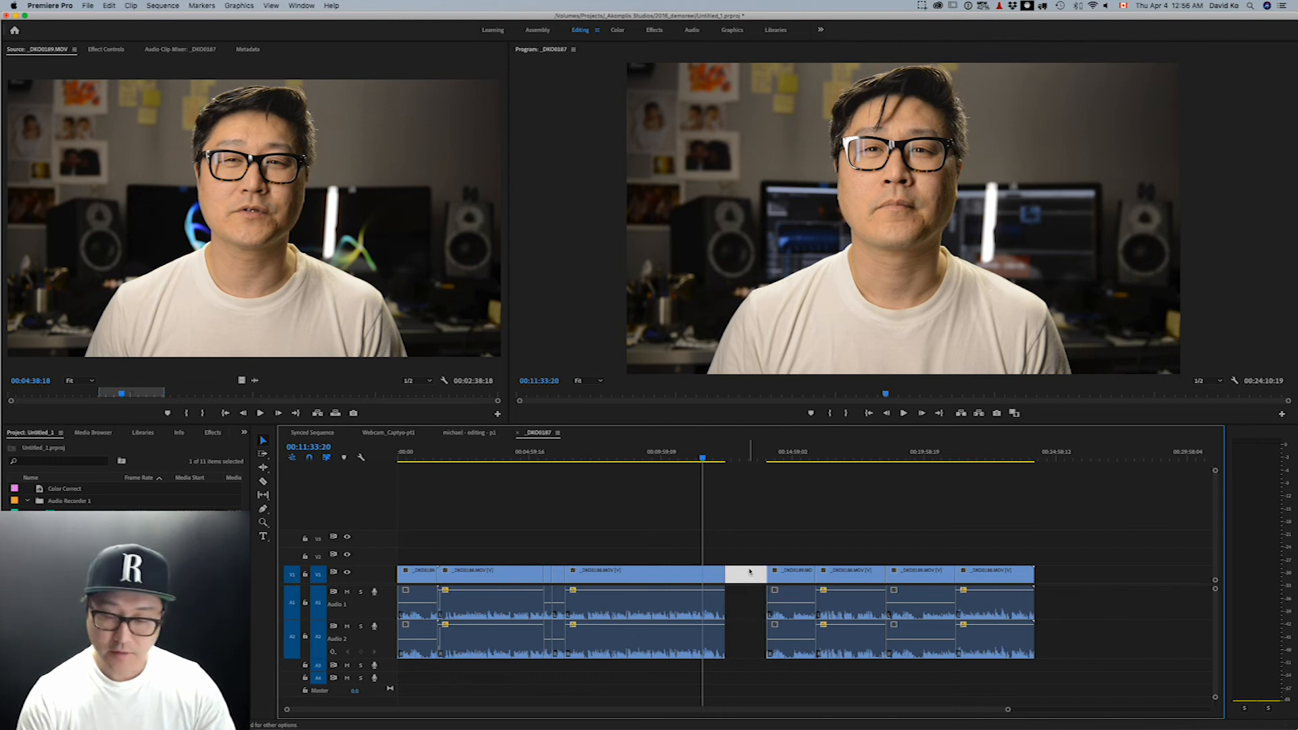
key(Delete)
key(Down)
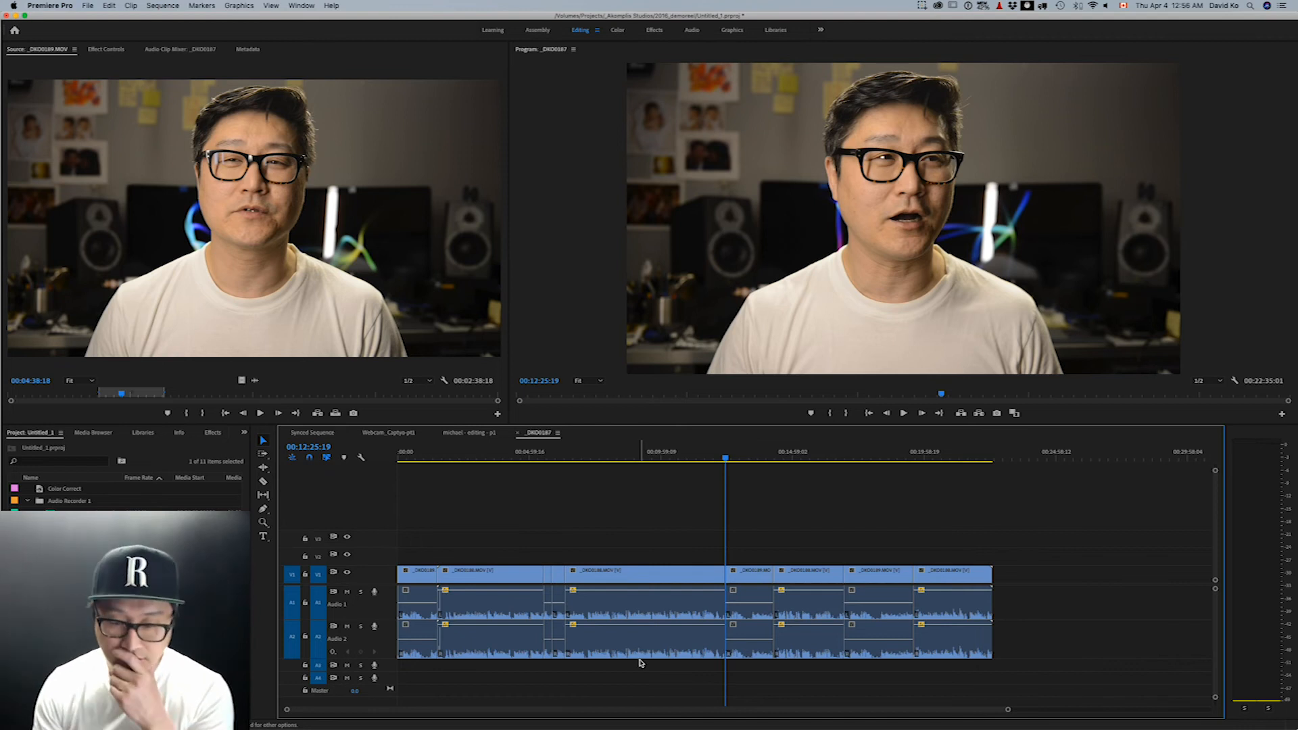
Try splitting the long middle clip at 00:07:52:04 with the Razor tool and undo the cut
click(643, 457)
drag(643, 457, 654, 459)
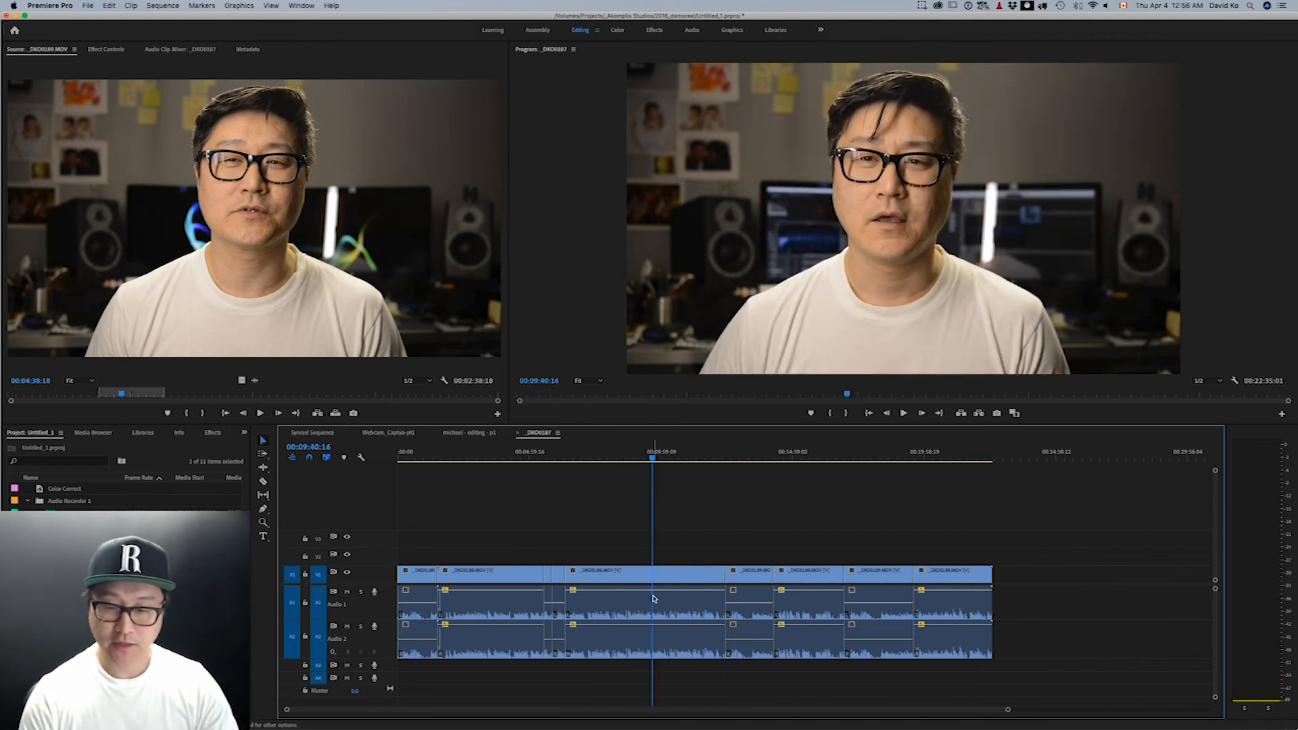
click(604, 455)
click(264, 482)
click(612, 572)
drag(612, 571, 606, 571)
click(262, 442)
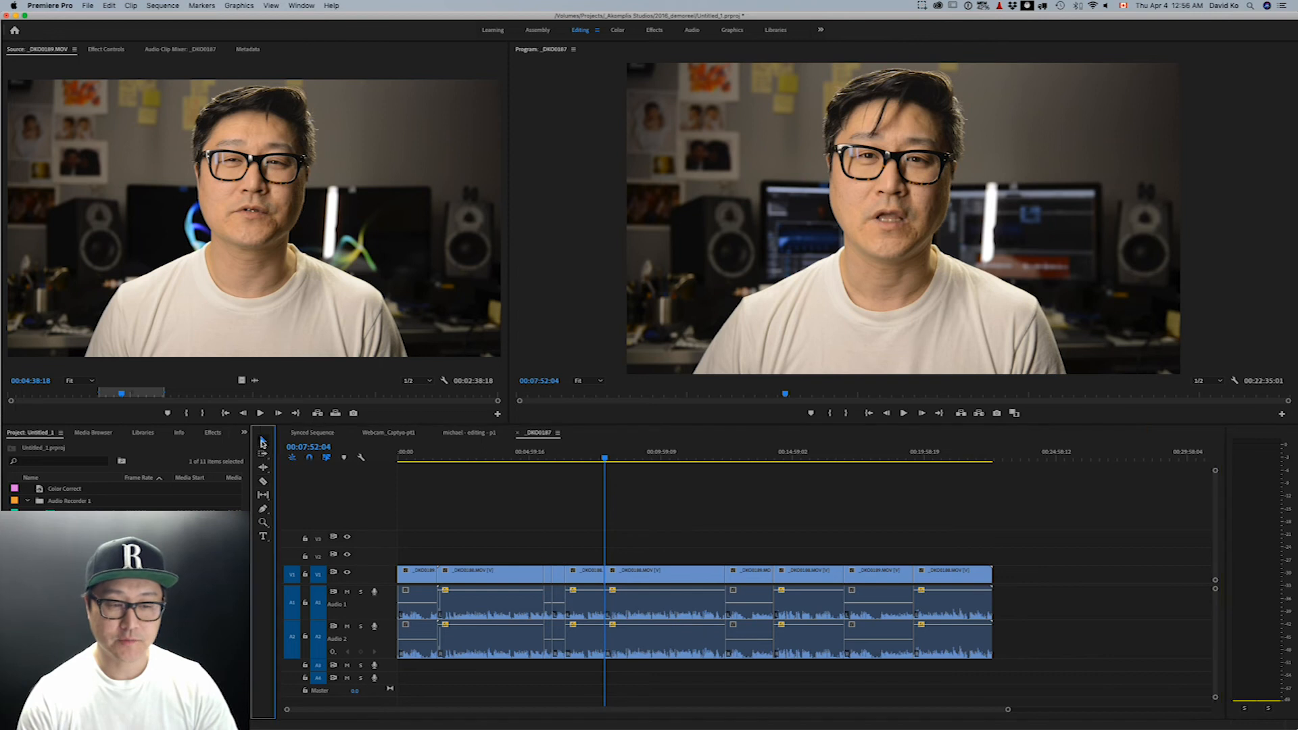
key(super+z)
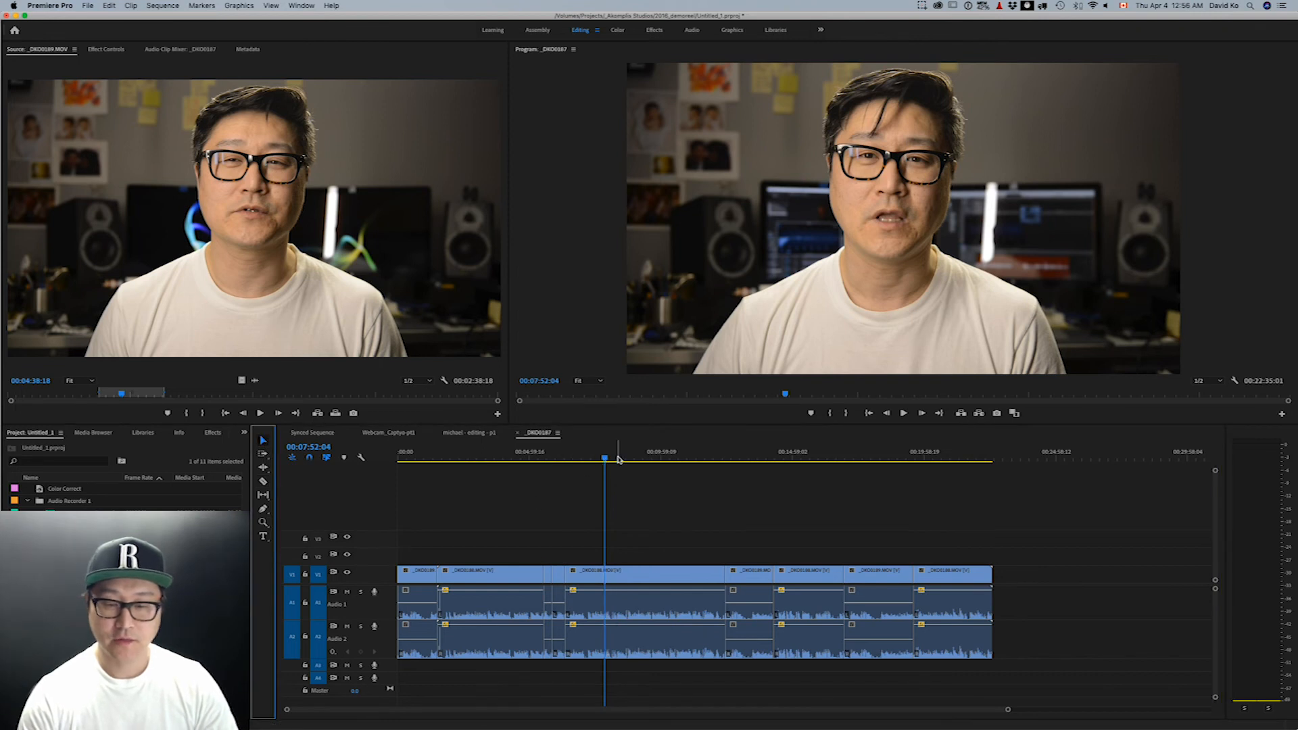
Split the sequence at the playhead at six positions, including 00:08:17:14, 00:10:59:05 and 00:19:06:09, using Add Edit
click(617, 460)
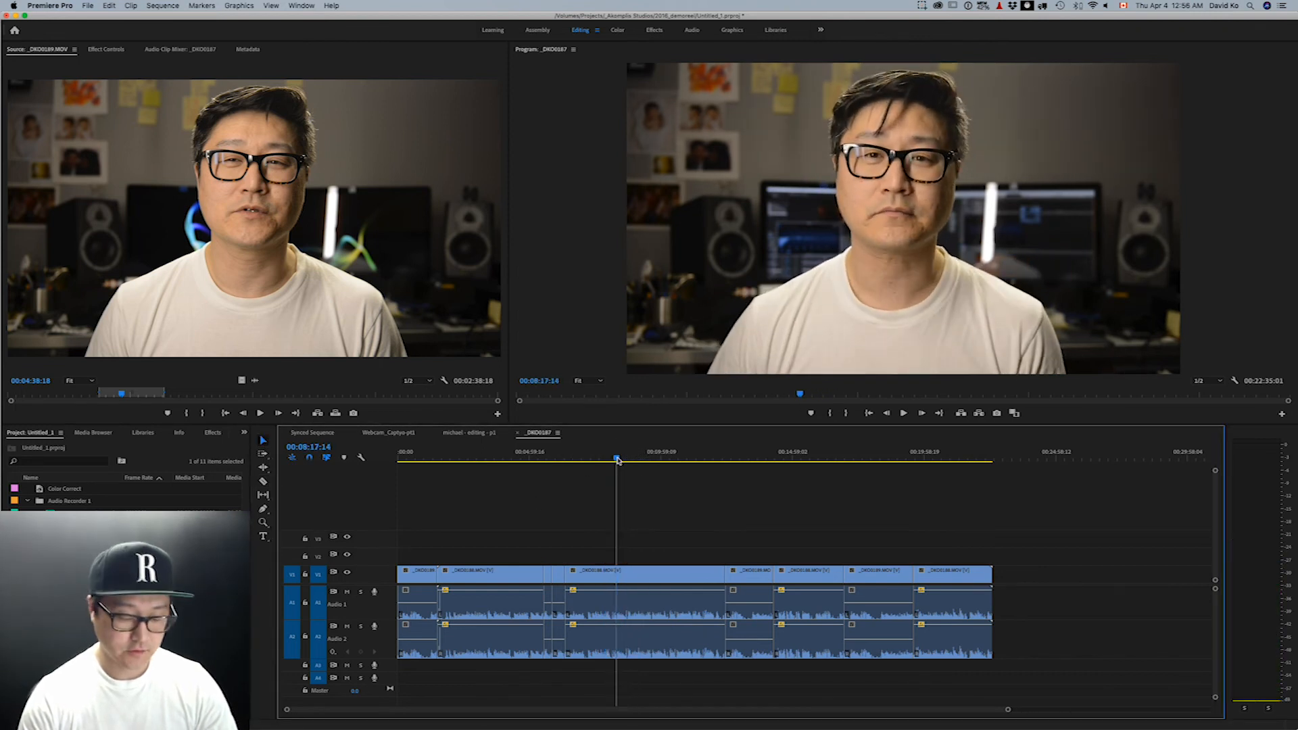
key(super+k)
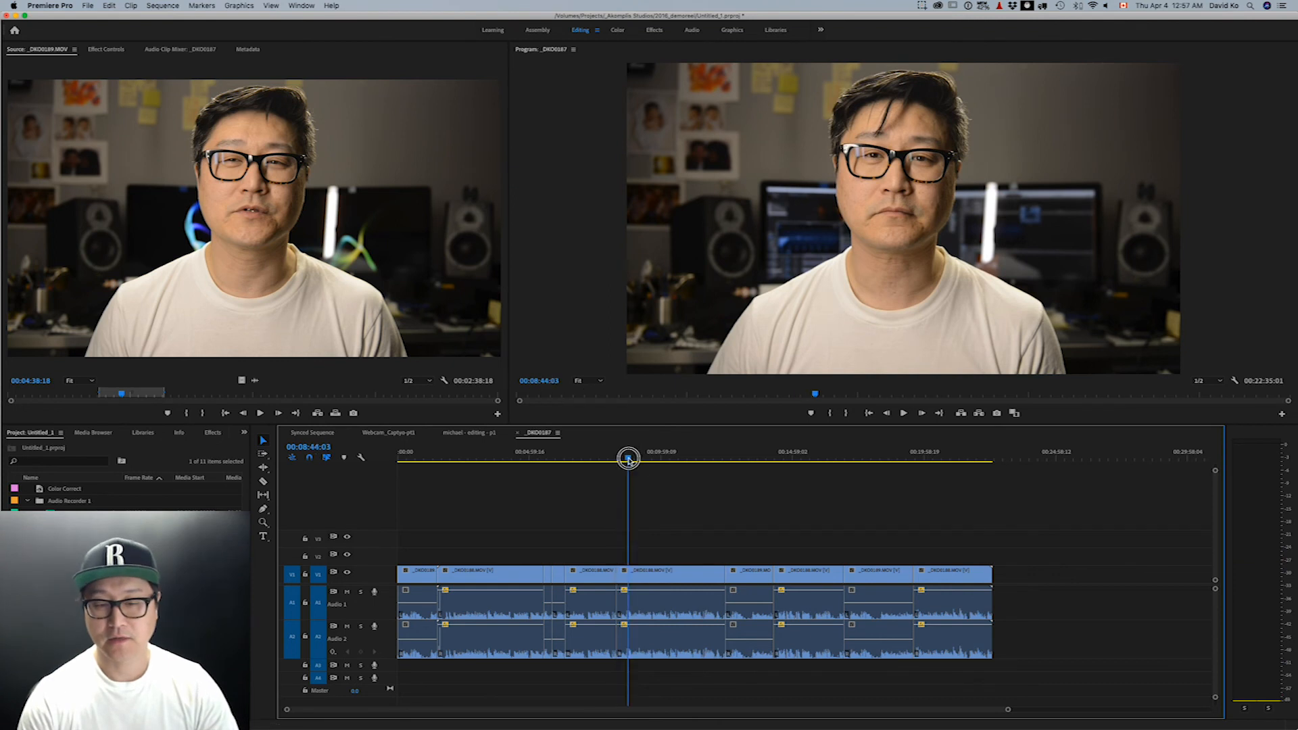
click(672, 460)
key(s)
click(688, 460)
key(super+k)
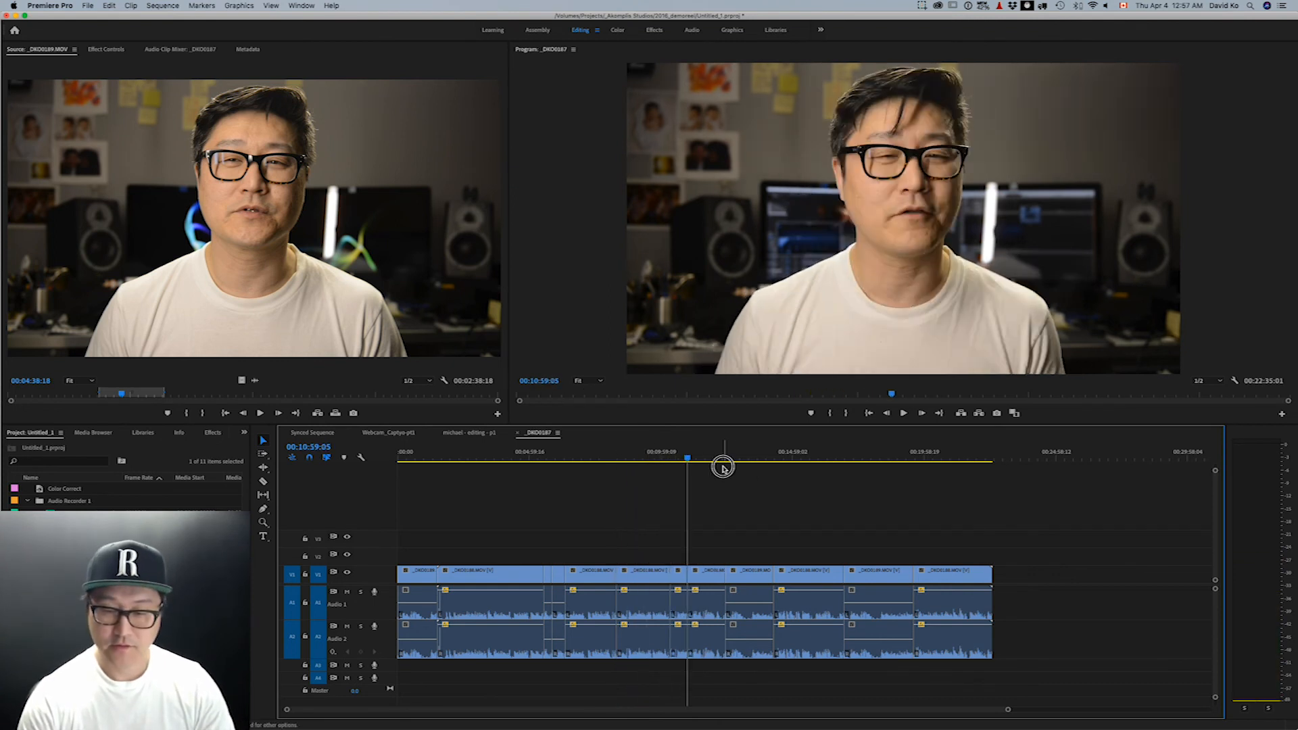
click(794, 463)
key(super+k)
click(857, 459)
key(super+k)
click(903, 460)
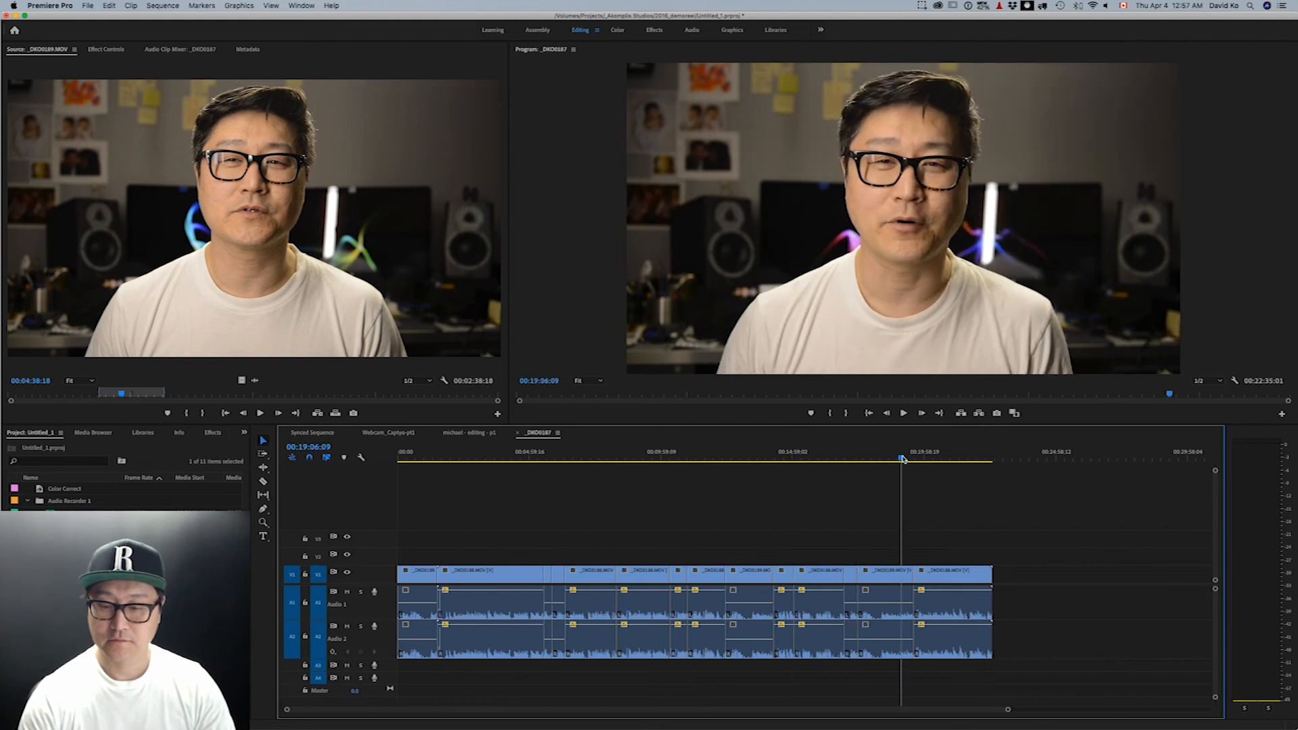
Move all clips after 00:12:25:19 later as one group, leaving a gap before them, and clear the selection
click(681, 458)
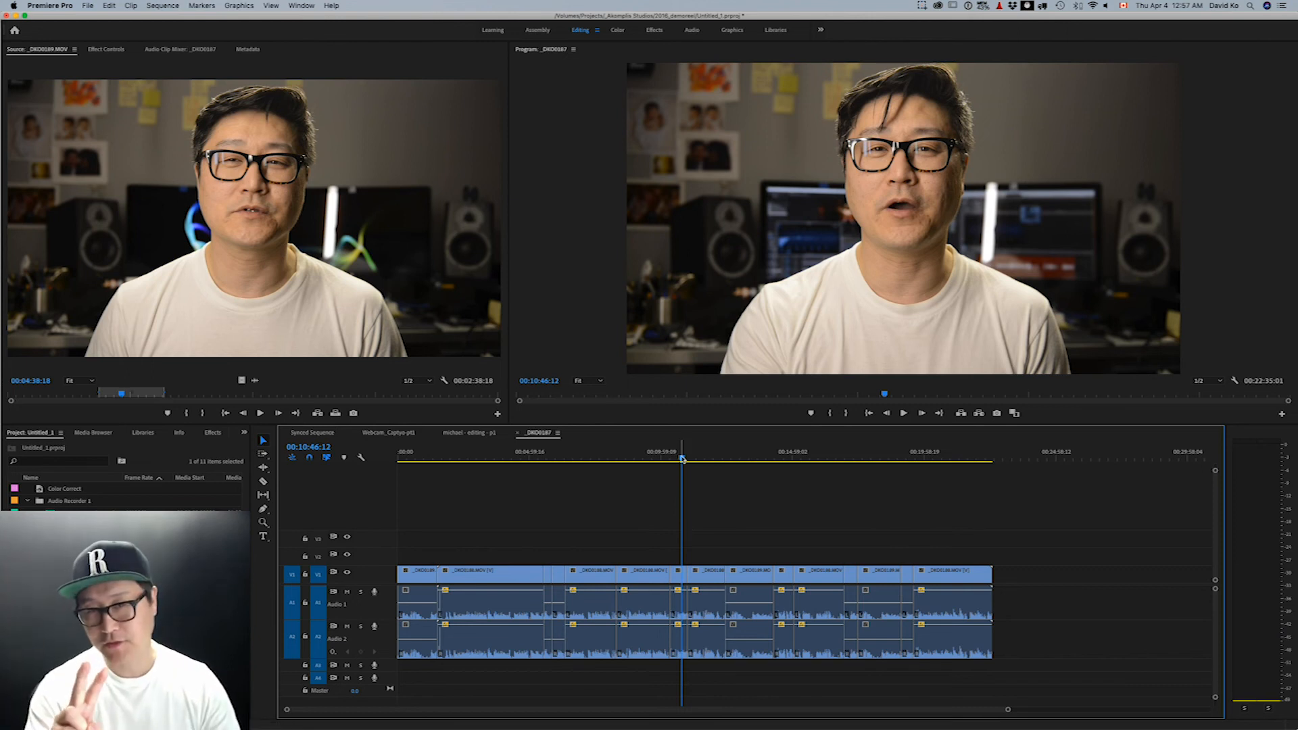
drag(681, 459, 678, 458)
drag(750, 521, 1054, 598)
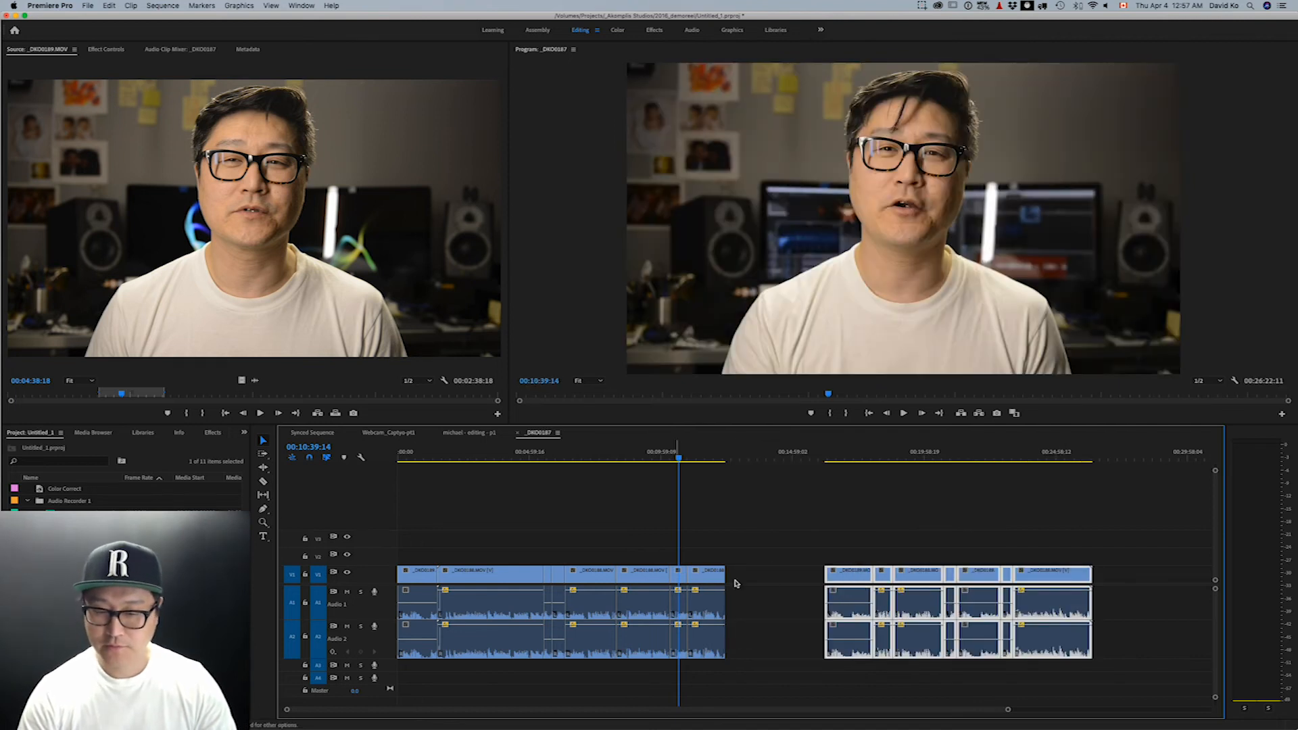
drag(712, 525, 846, 672)
drag(841, 535, 1075, 638)
click(770, 486)
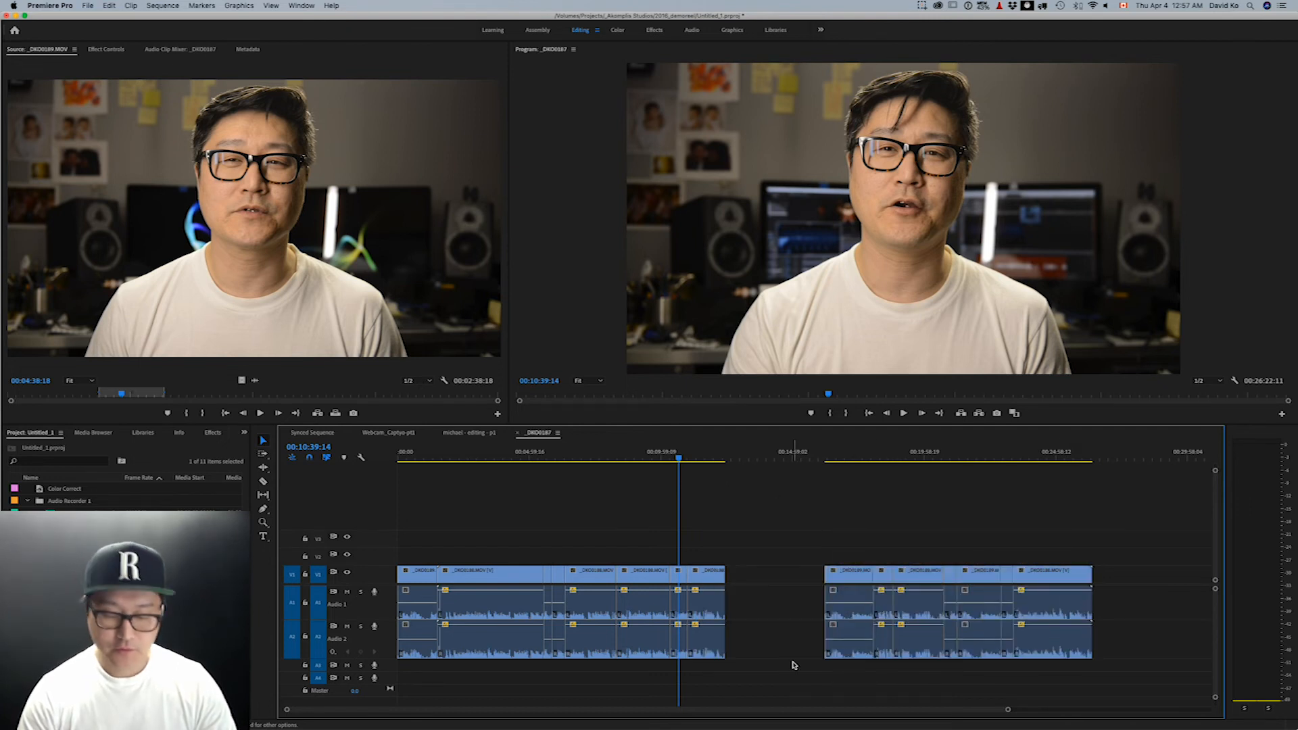
Select every clip after the gap with Track Select Forward and every clip before it with Track Select Backward
key(a)
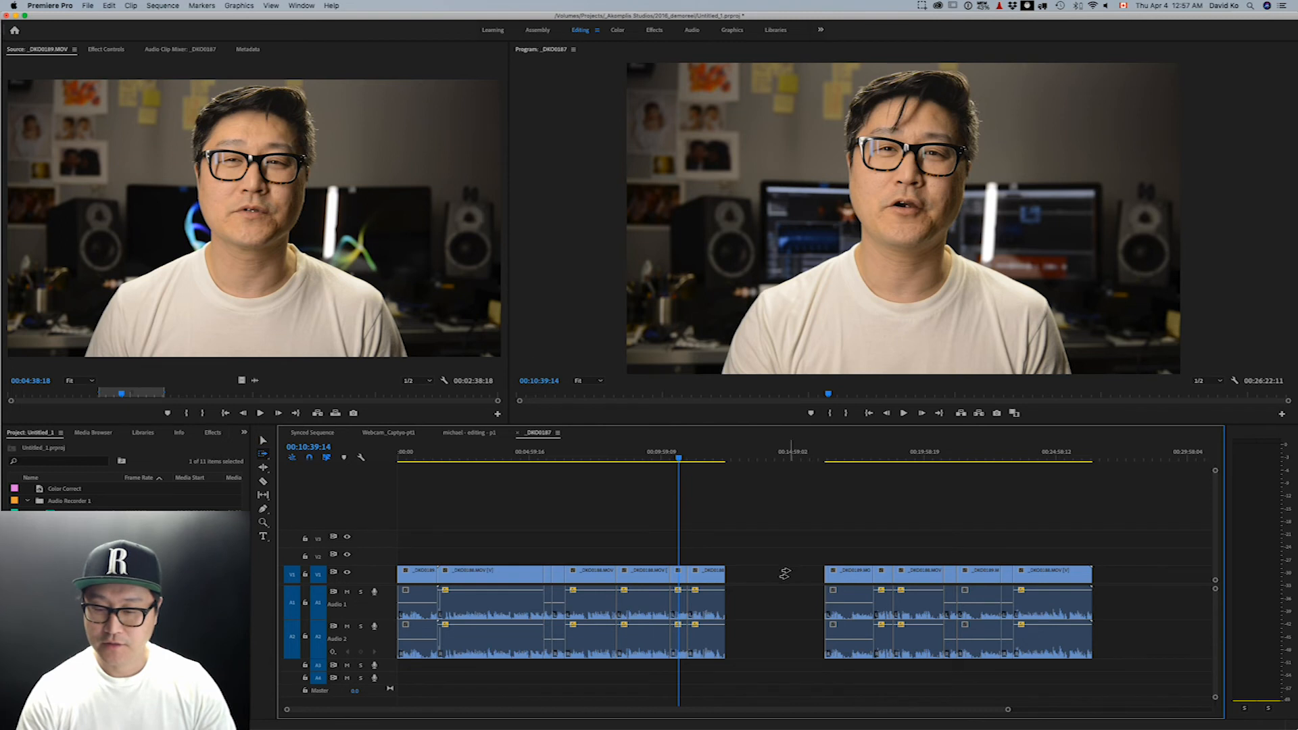
click(833, 573)
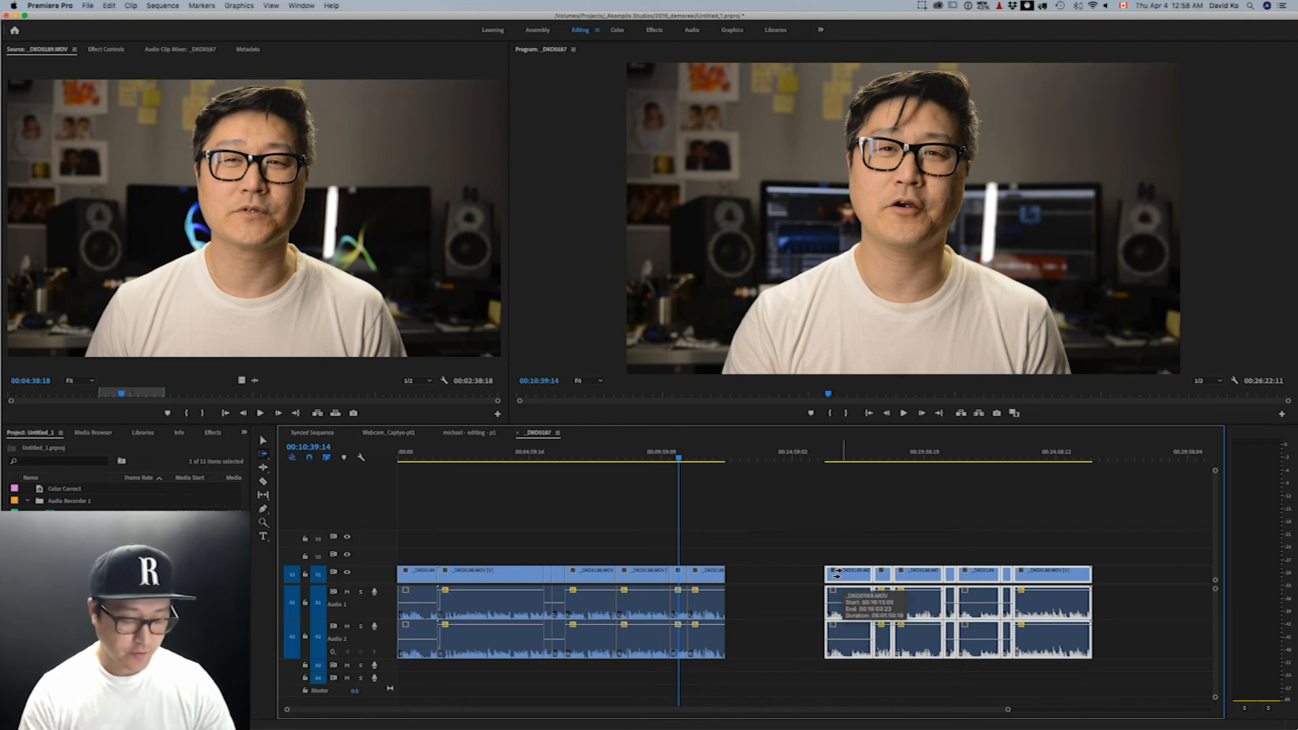
key(shift+a)
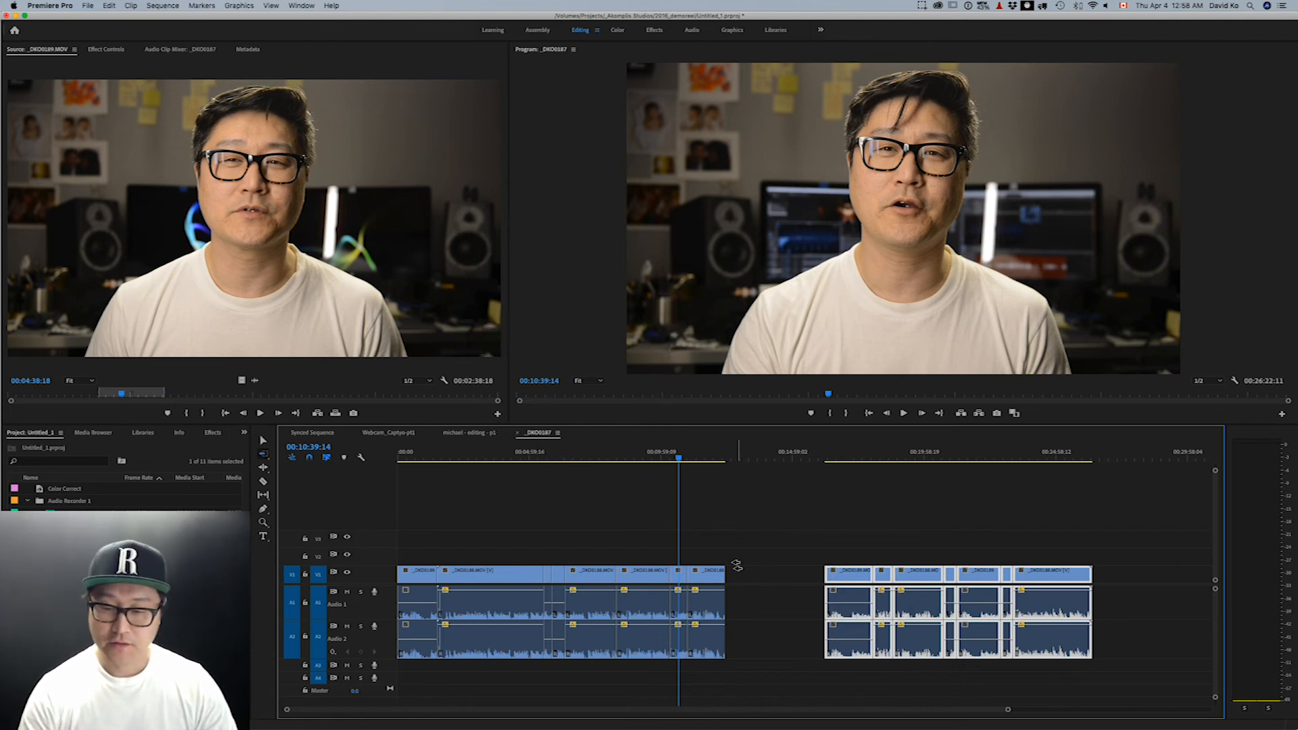
click(711, 573)
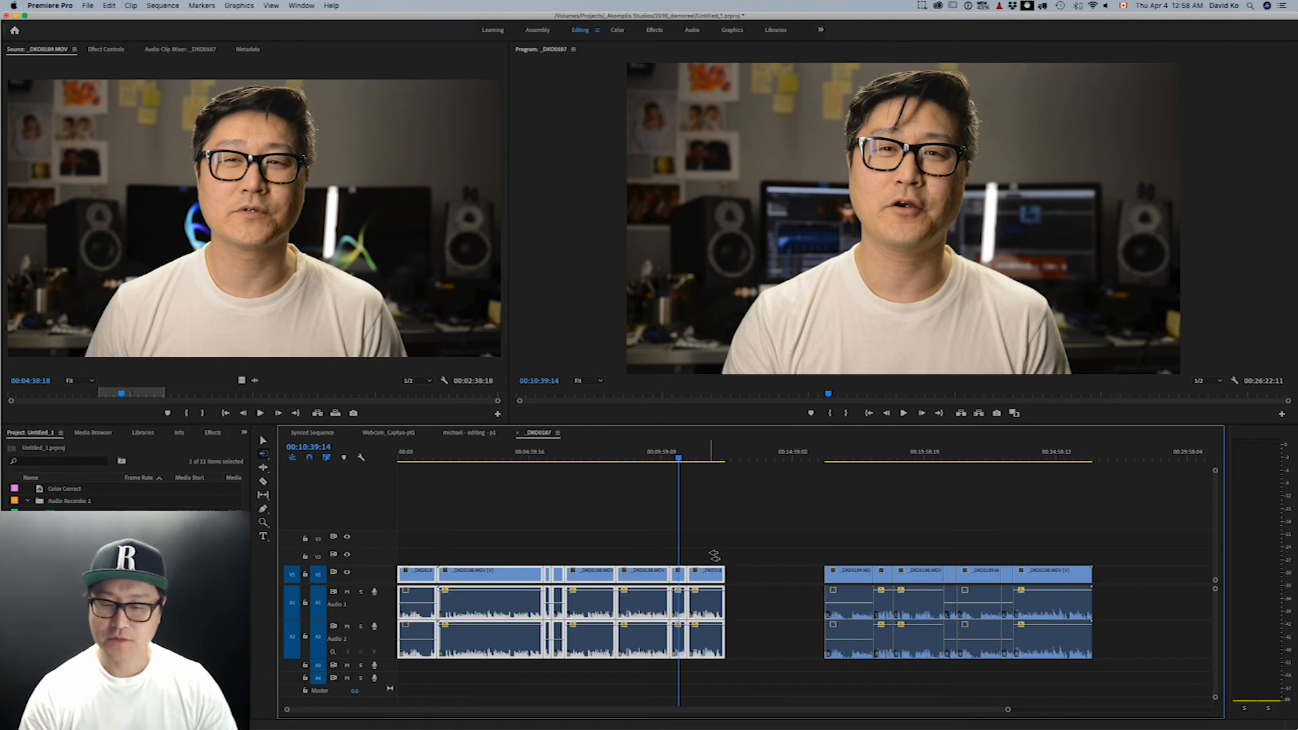
click(801, 555)
Move the four clips before the gap and everything after them later with Track Select Forward, opening another gap before them
click(685, 576)
mouse_move(685, 575)
mouse_down()
mouse_move(595, 580)
mouse_move(764, 581)
mouse_move(698, 588)
mouse_move(698, 568)
mouse_move(724, 580)
mouse_move(669, 595)
mouse_up()
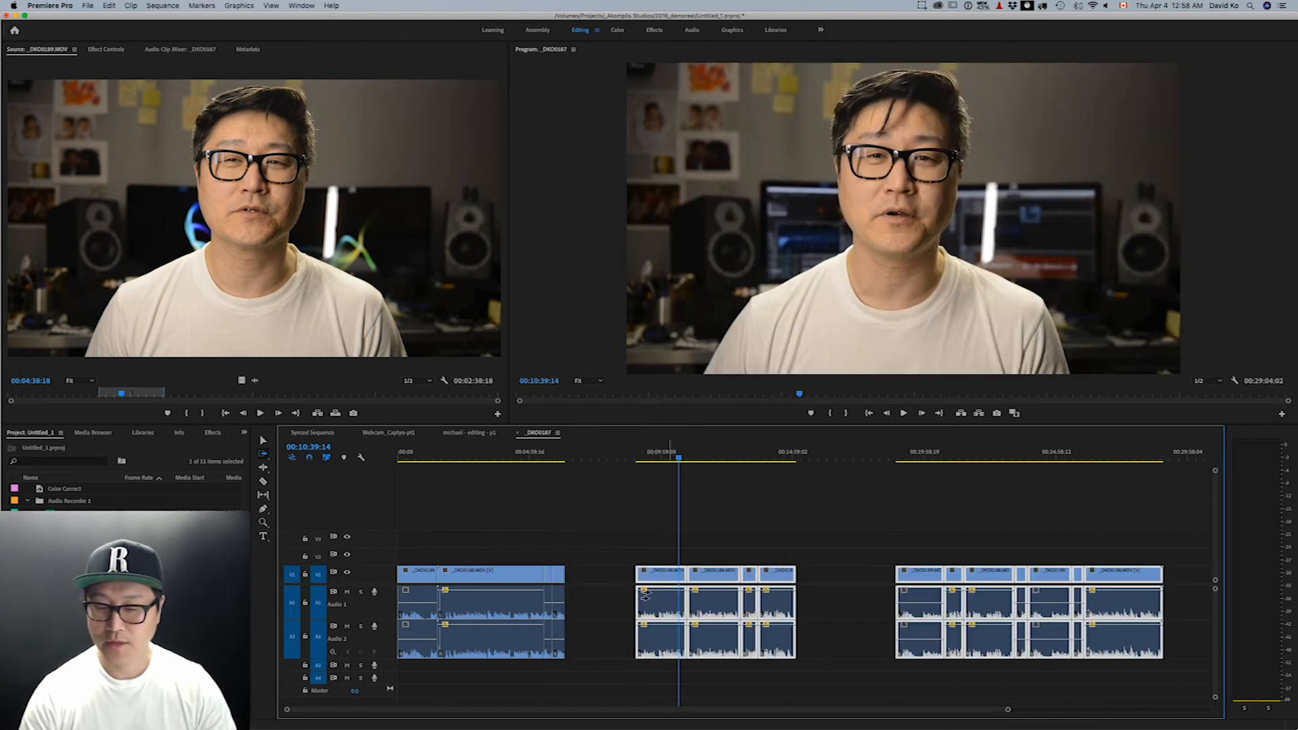
click(834, 544)
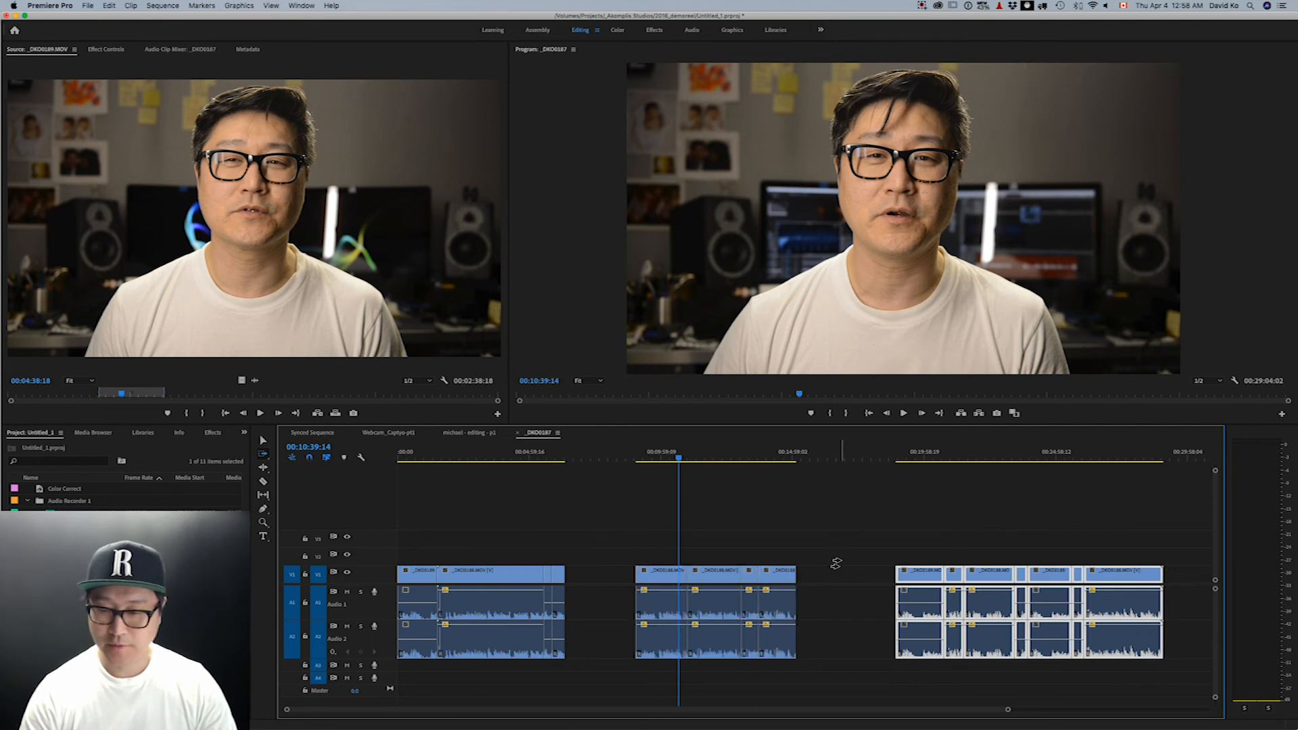
Select all clips forward from different starting clips in the middle and first groups using Track Select Forward
key(a)
click(757, 584)
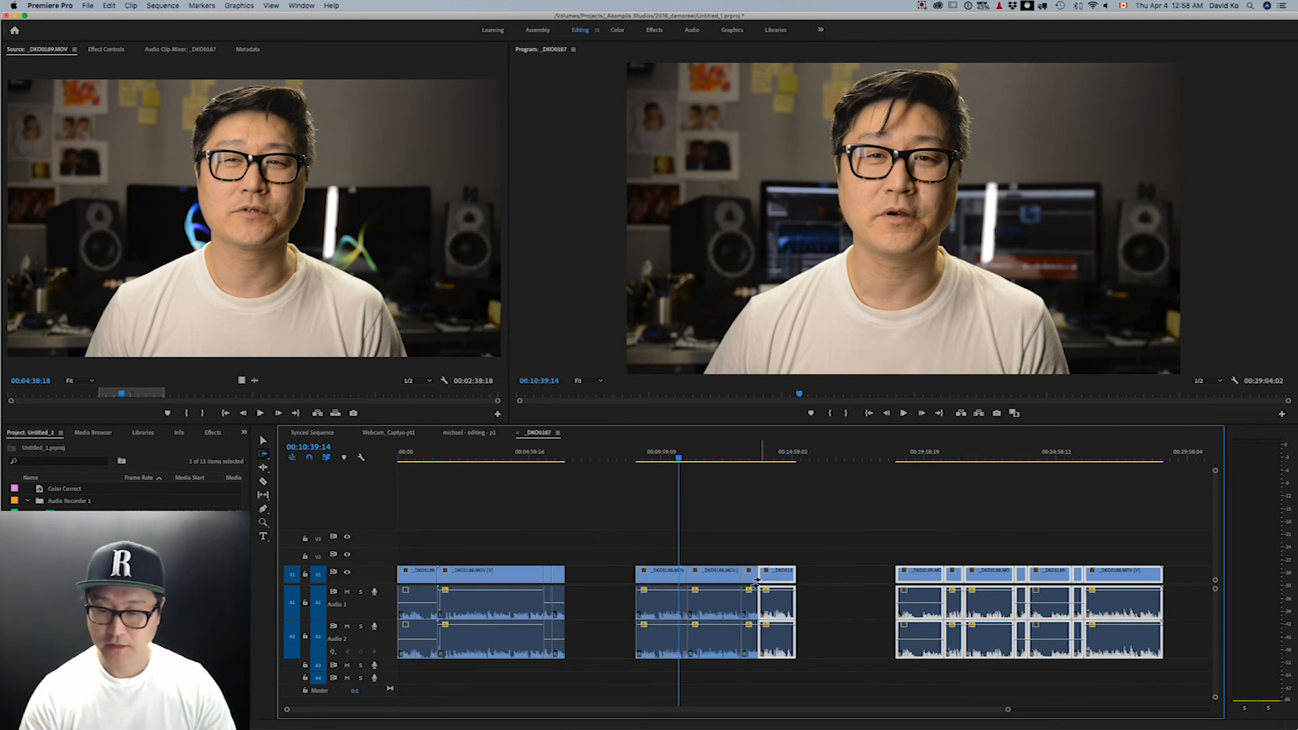
click(653, 584)
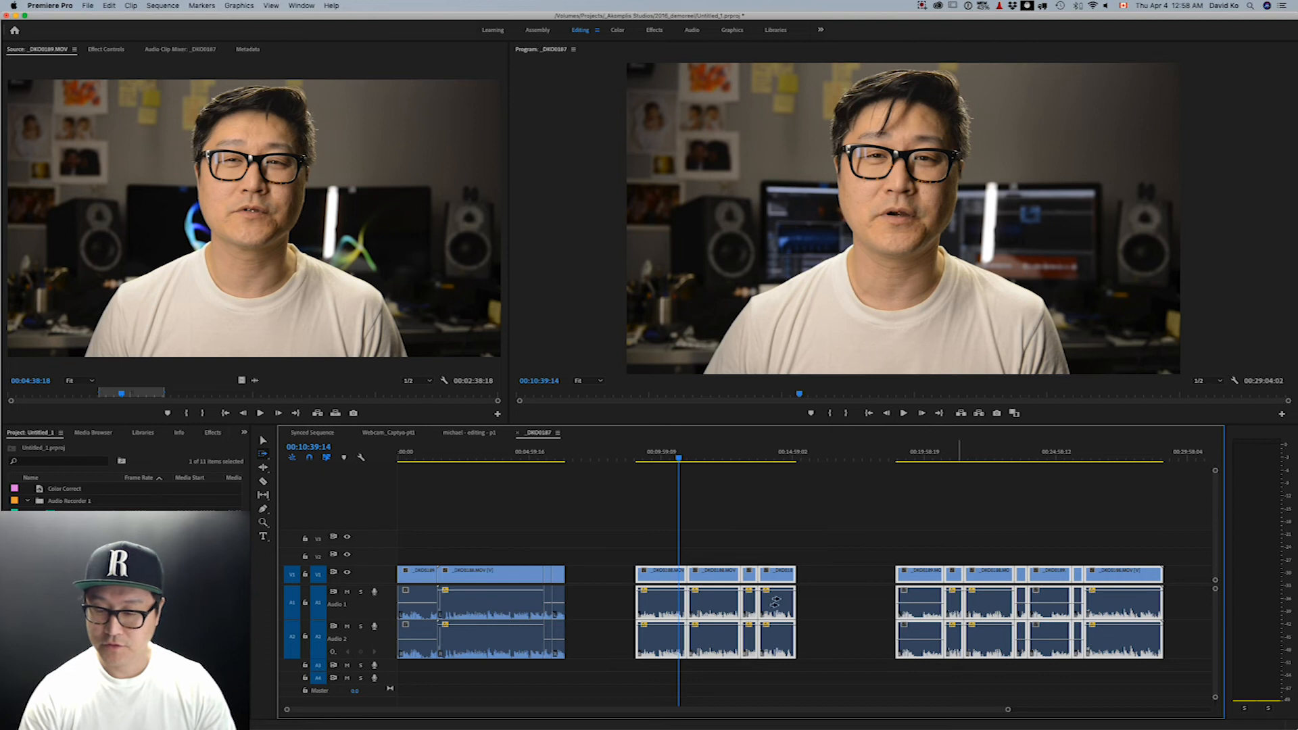
click(507, 599)
Select all clips backward from the second and first clips of the middle group using Track Select Backward
drag(701, 462, 707, 457)
key(shift+a)
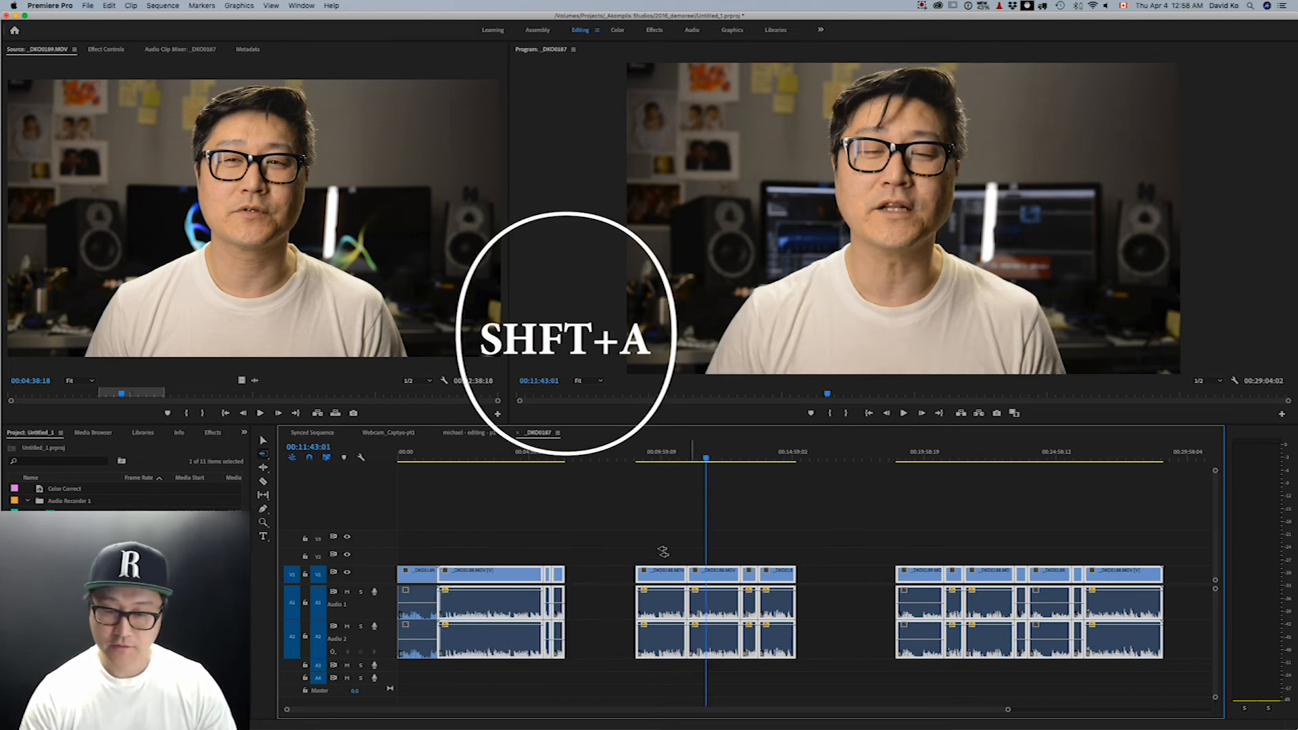
click(703, 580)
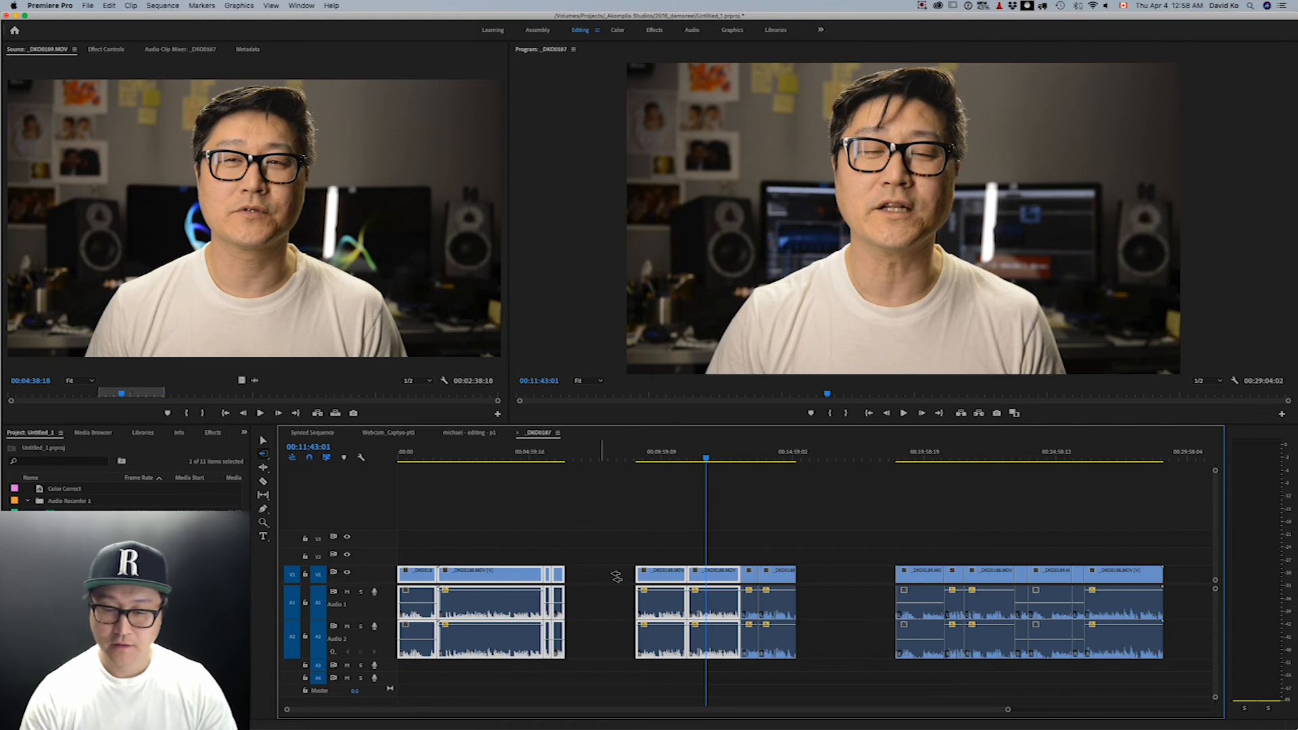
click(660, 574)
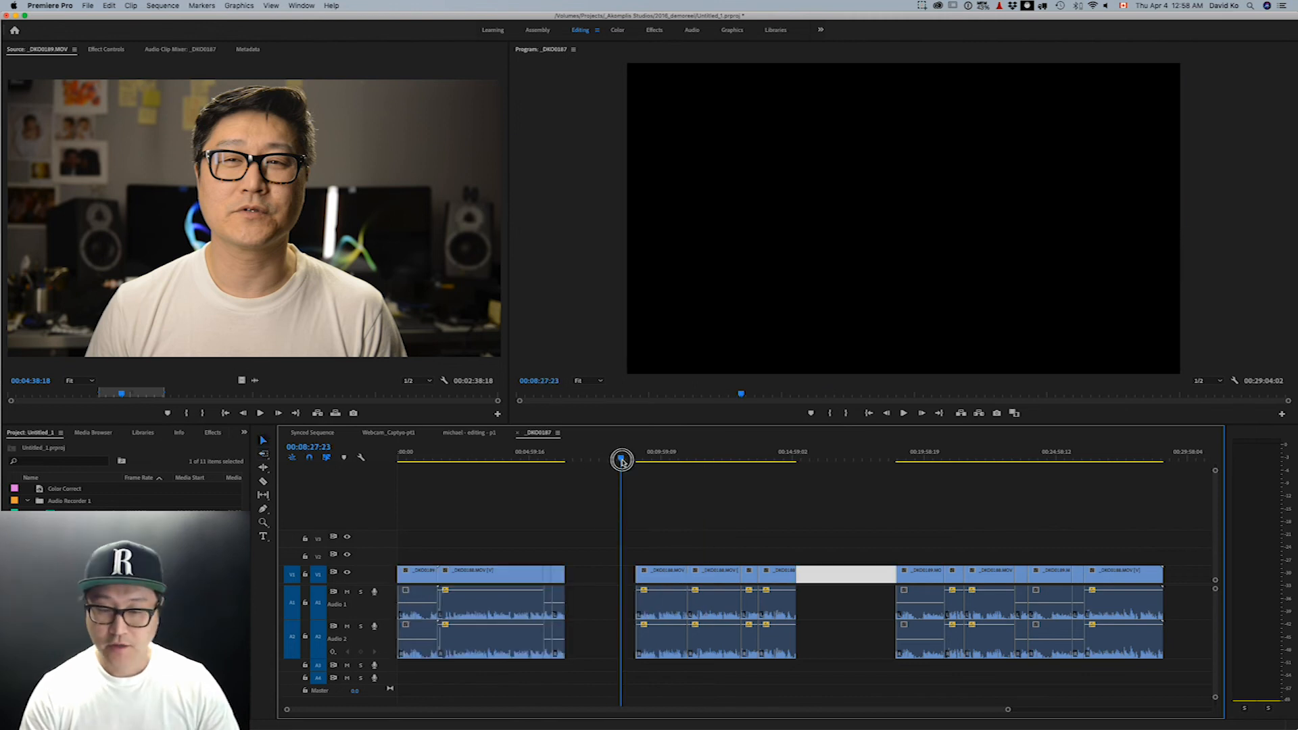
Try to marquee-select the gap between the first and middle clip groups, and select that gap directly
drag(620, 459, 598, 496)
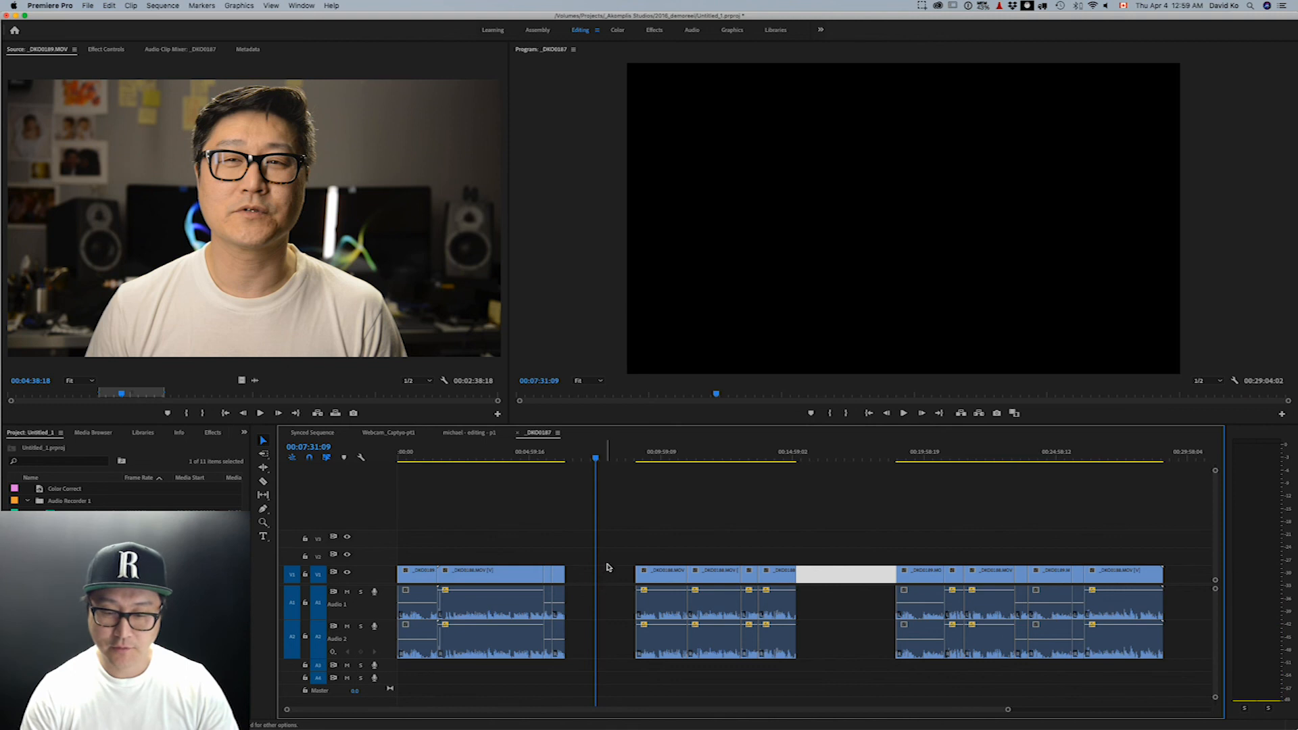
drag(597, 464, 603, 459)
drag(615, 522, 594, 612)
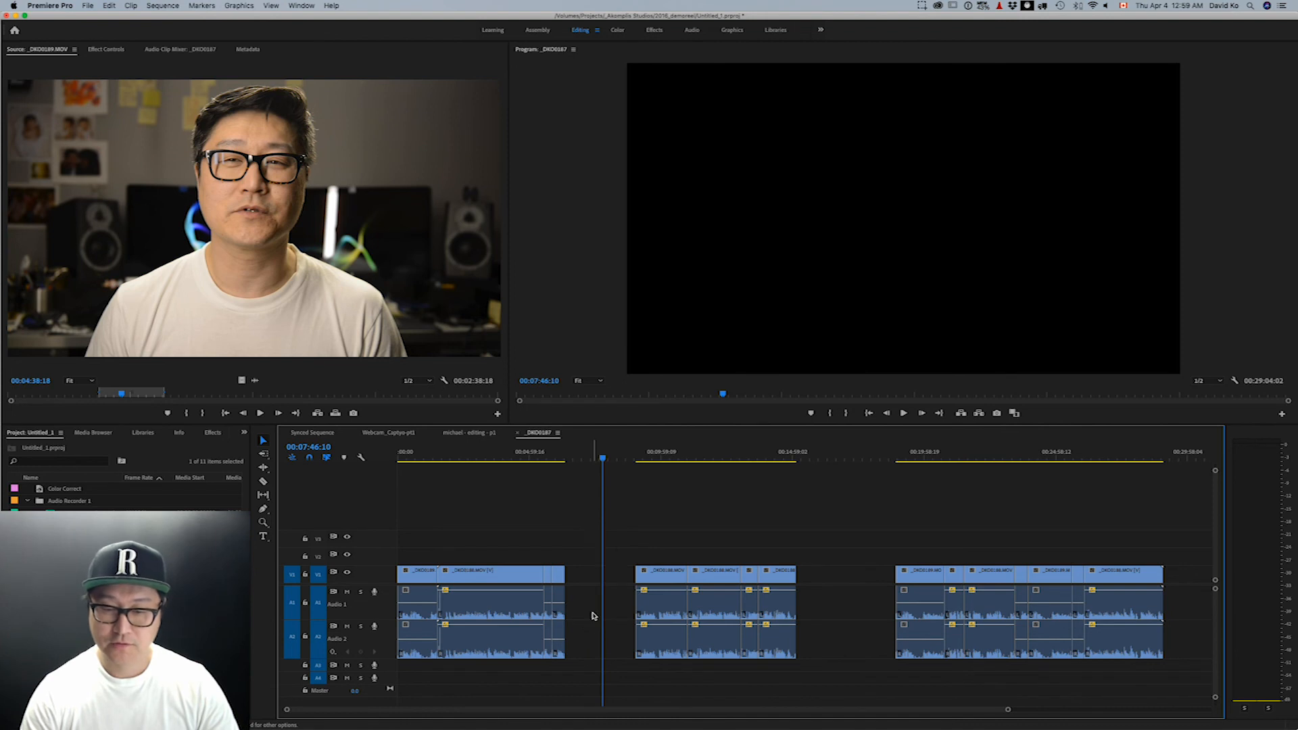
drag(588, 545, 612, 602)
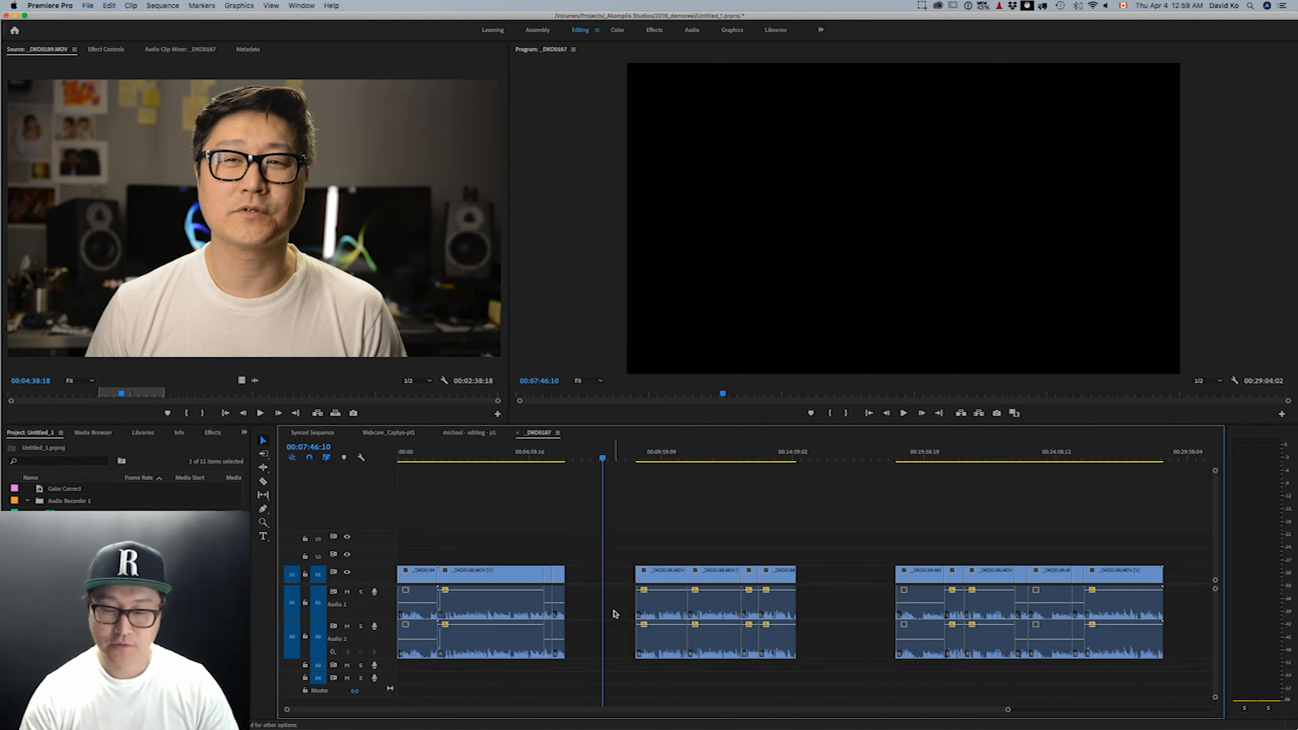
click(588, 576)
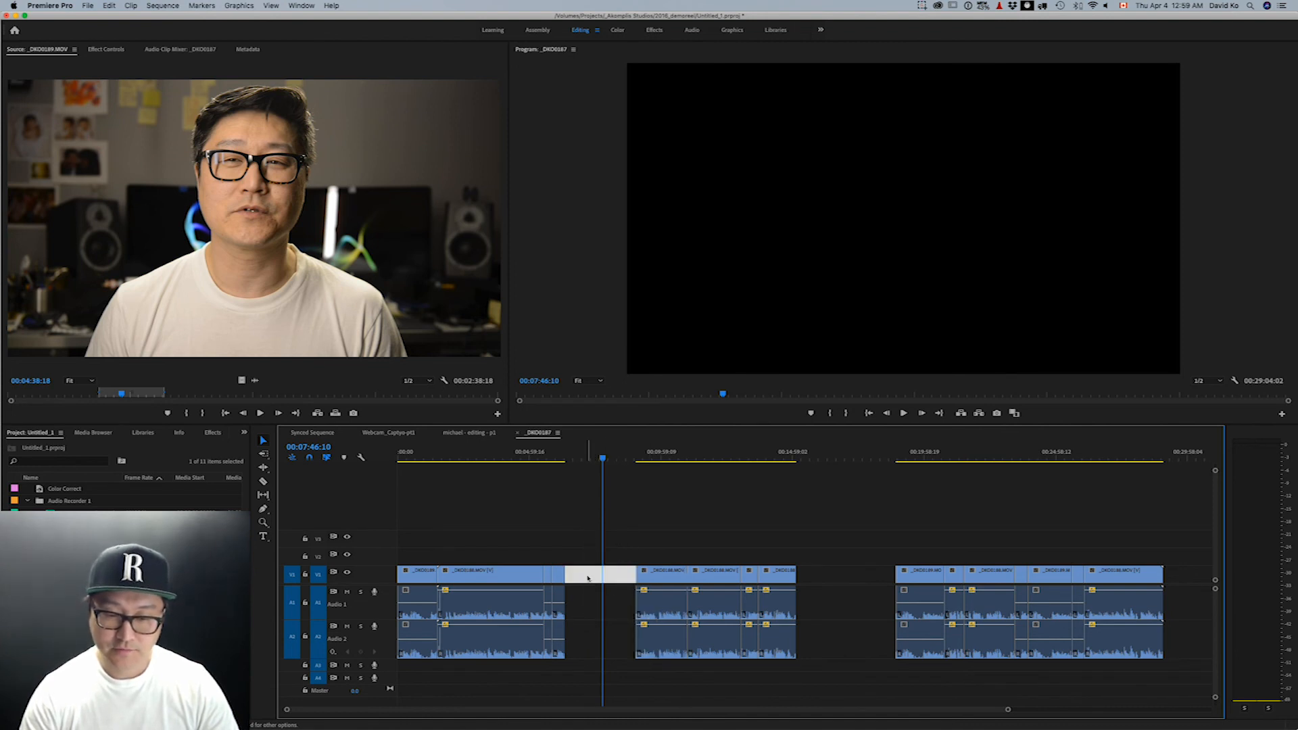
Select whatever lies under the playhead at the second gap (00:16:54:18), on the middle group's second clip, and at 00:05:07:02
drag(605, 457, 843, 459)
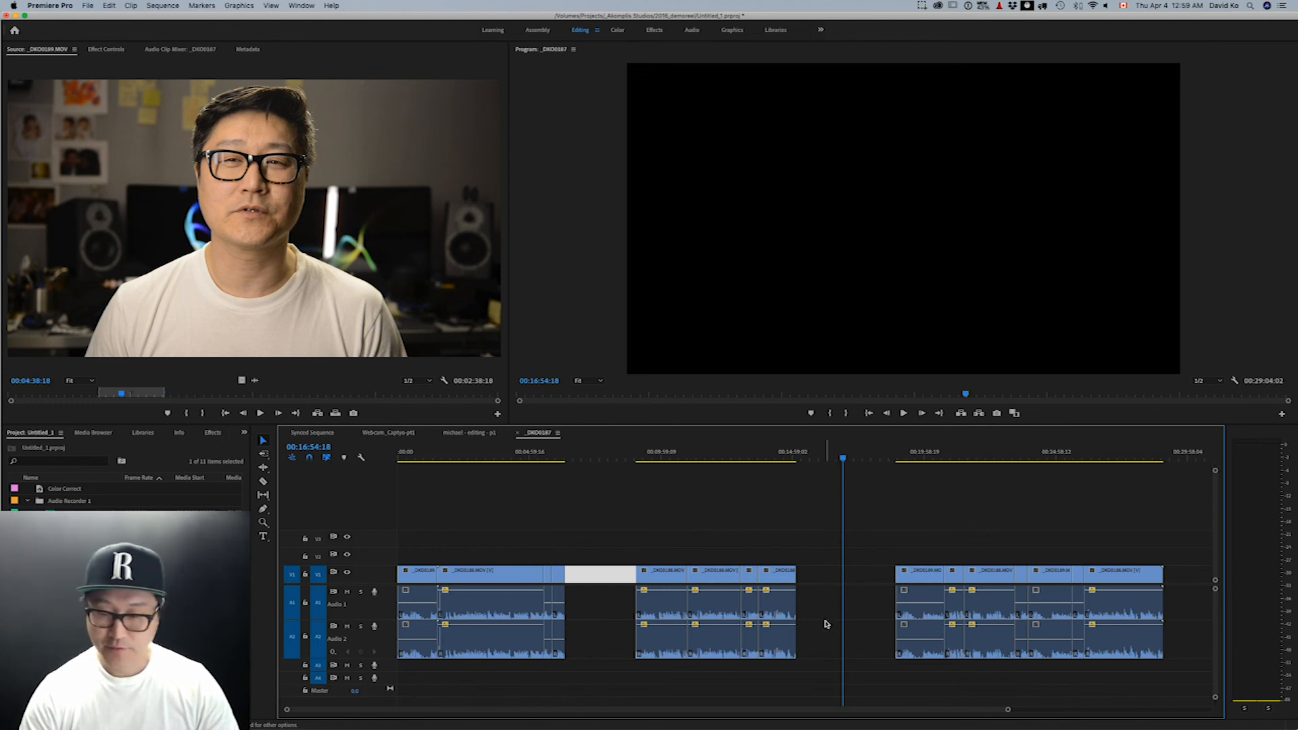
key(d)
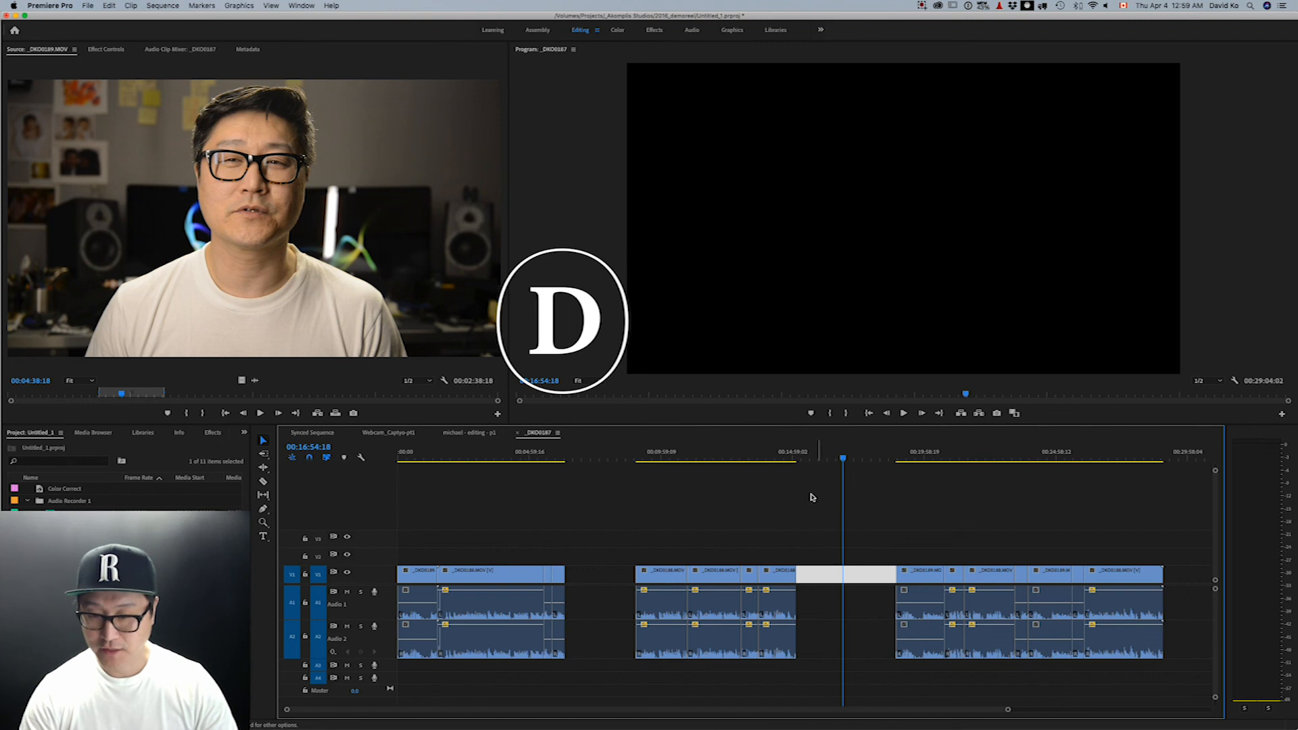
click(713, 457)
key(d)
drag(699, 455, 533, 462)
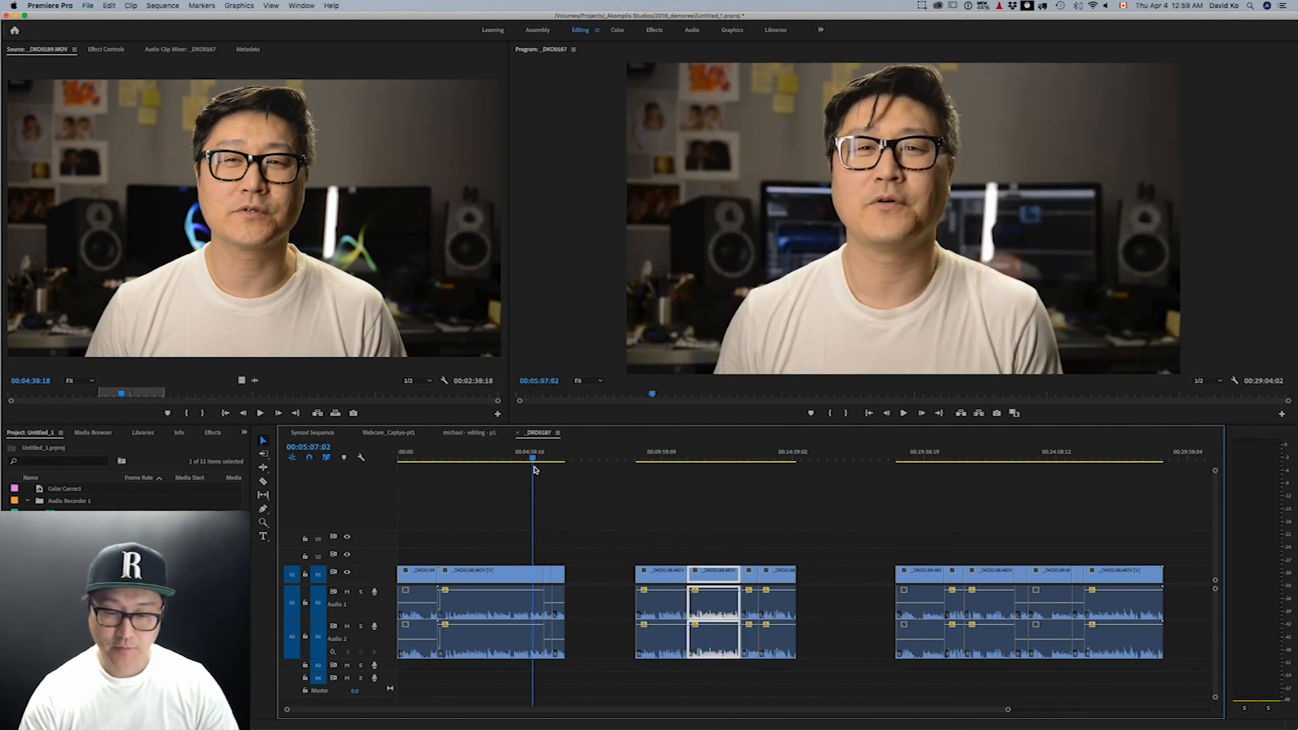
key(d)
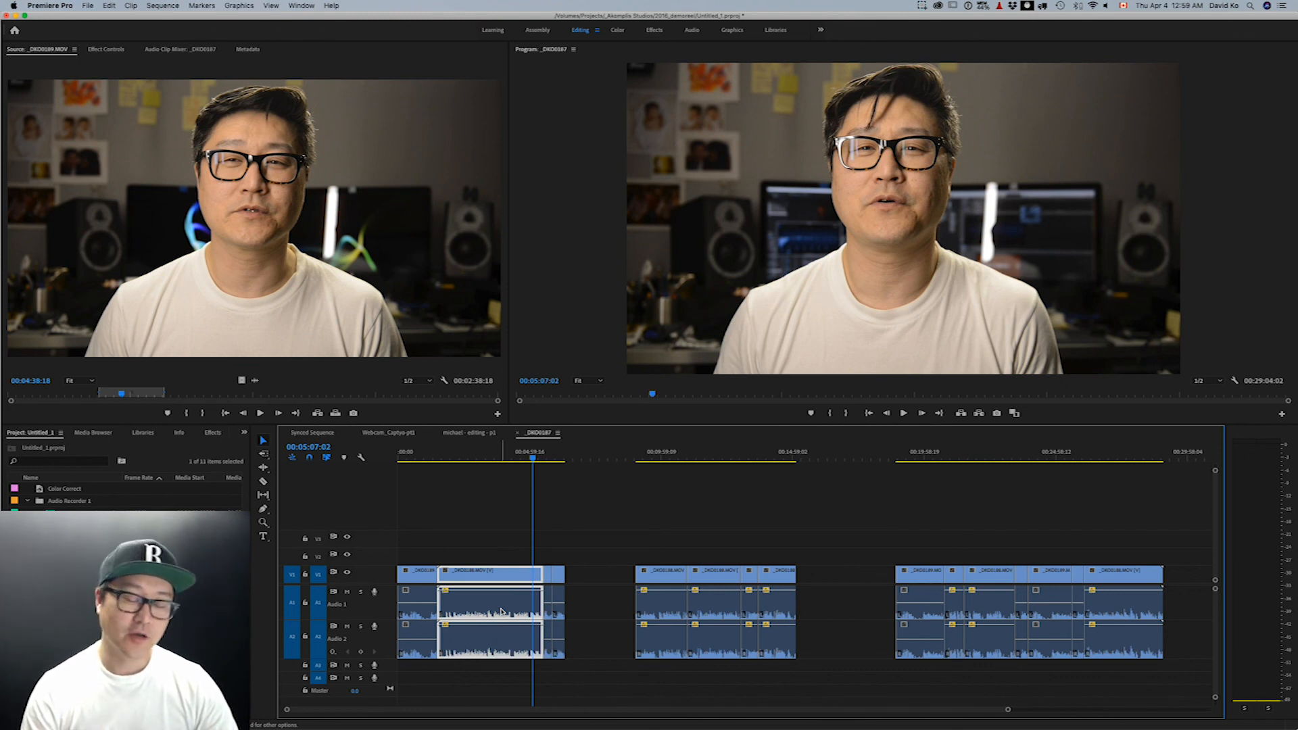
drag(509, 451, 762, 473)
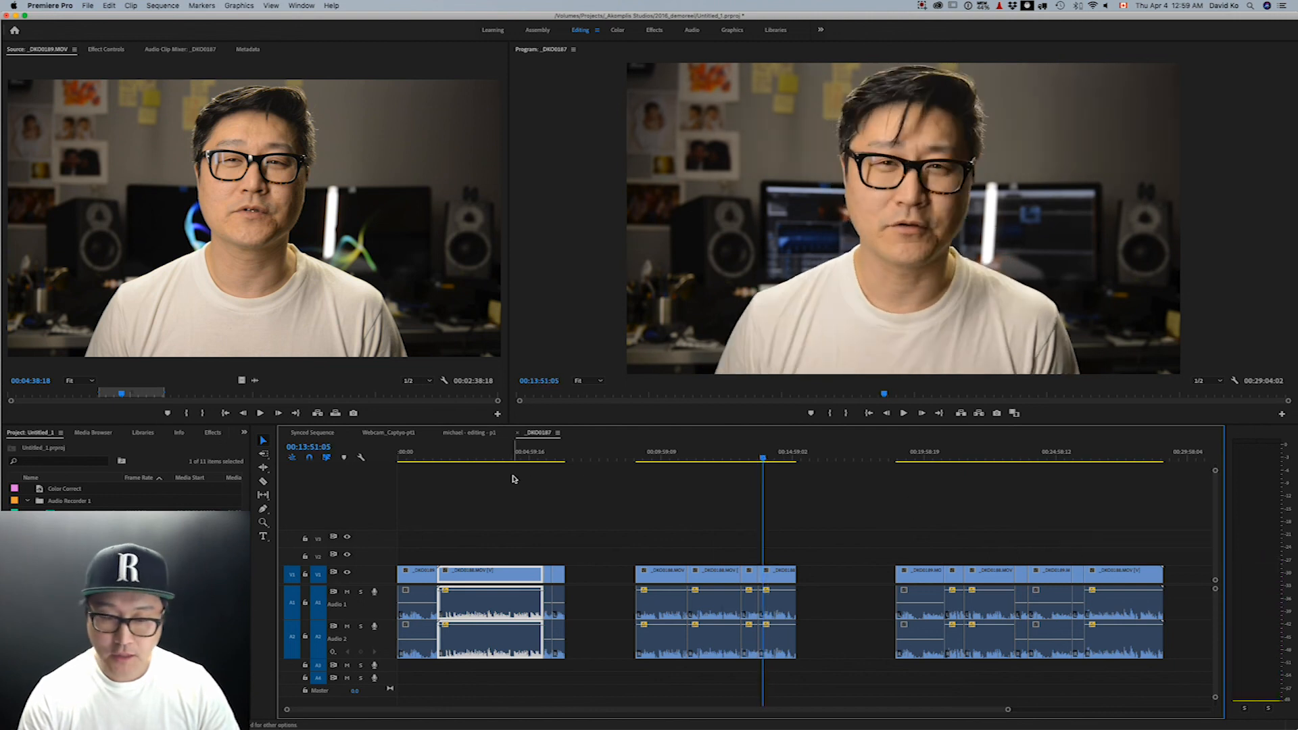